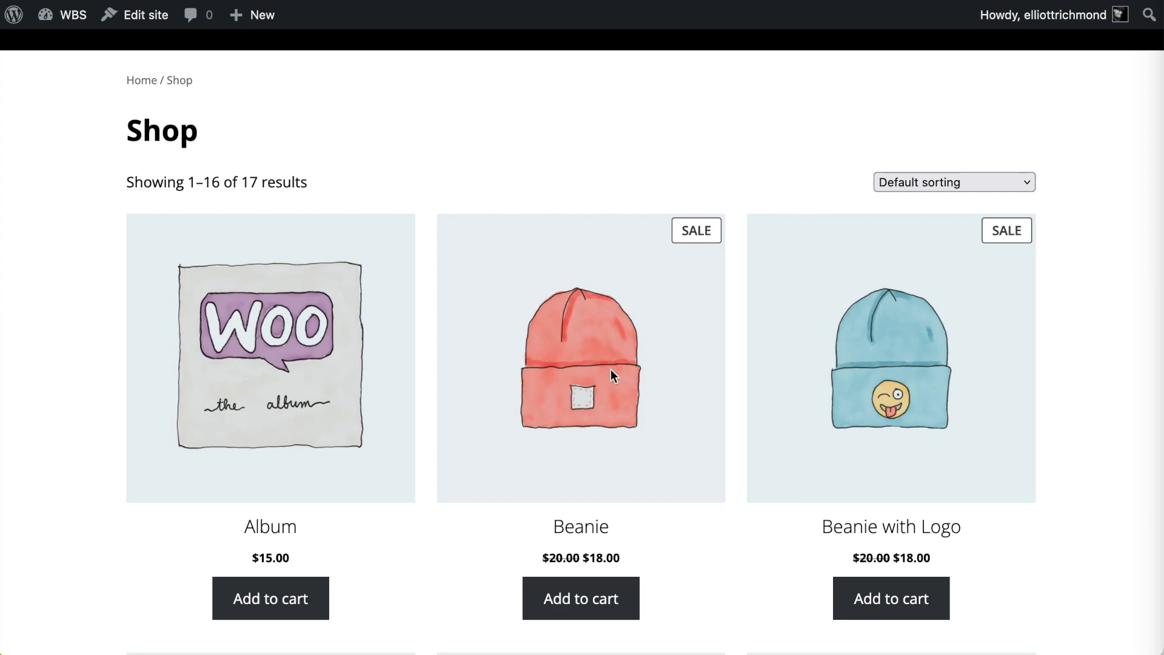
- Open the Beanie product page from the shop and review its details, description and related products
click(580, 389)
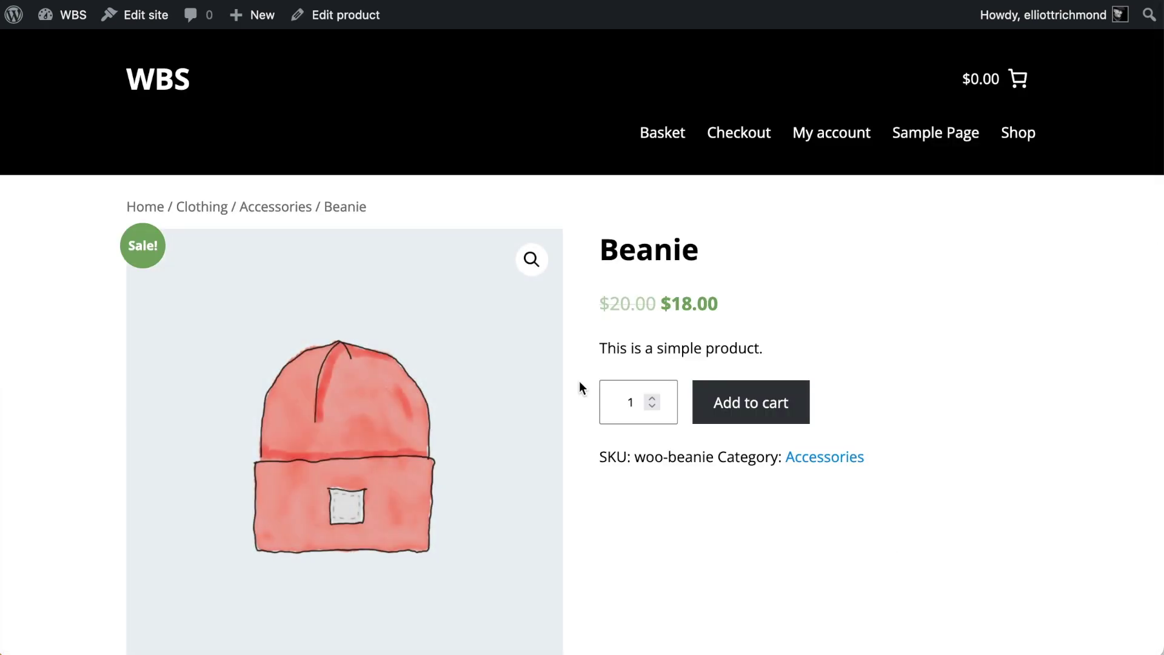
scroll(1121, 308, down, 7)
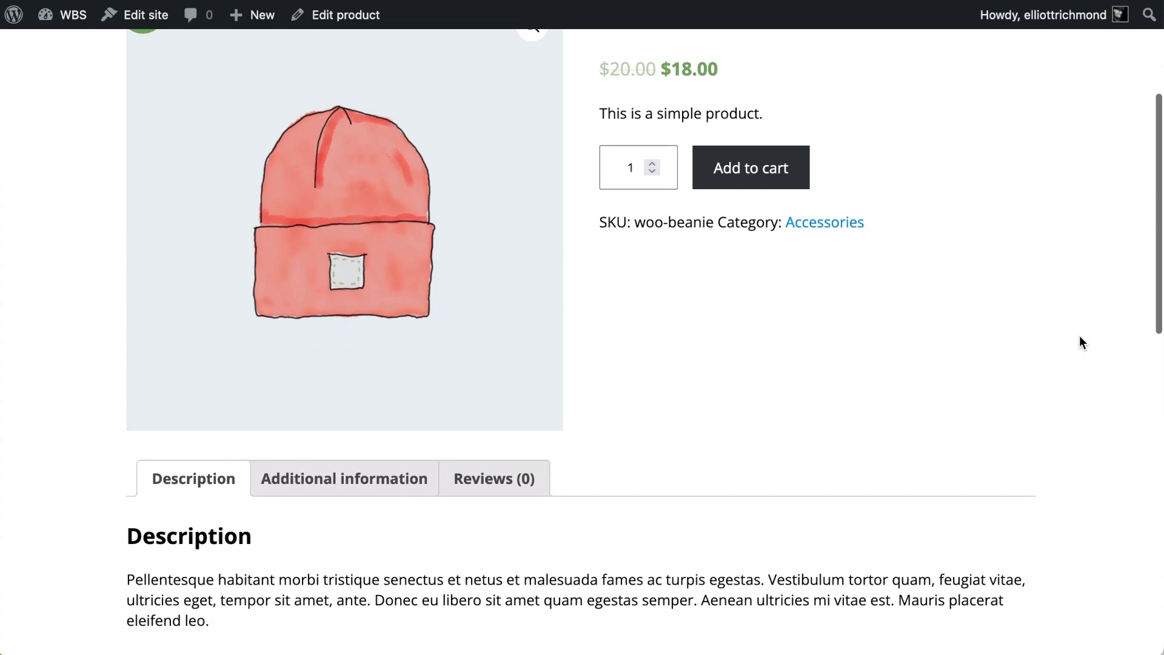
scroll(1078, 337, down, 4)
scroll(570, 222, up, 5)
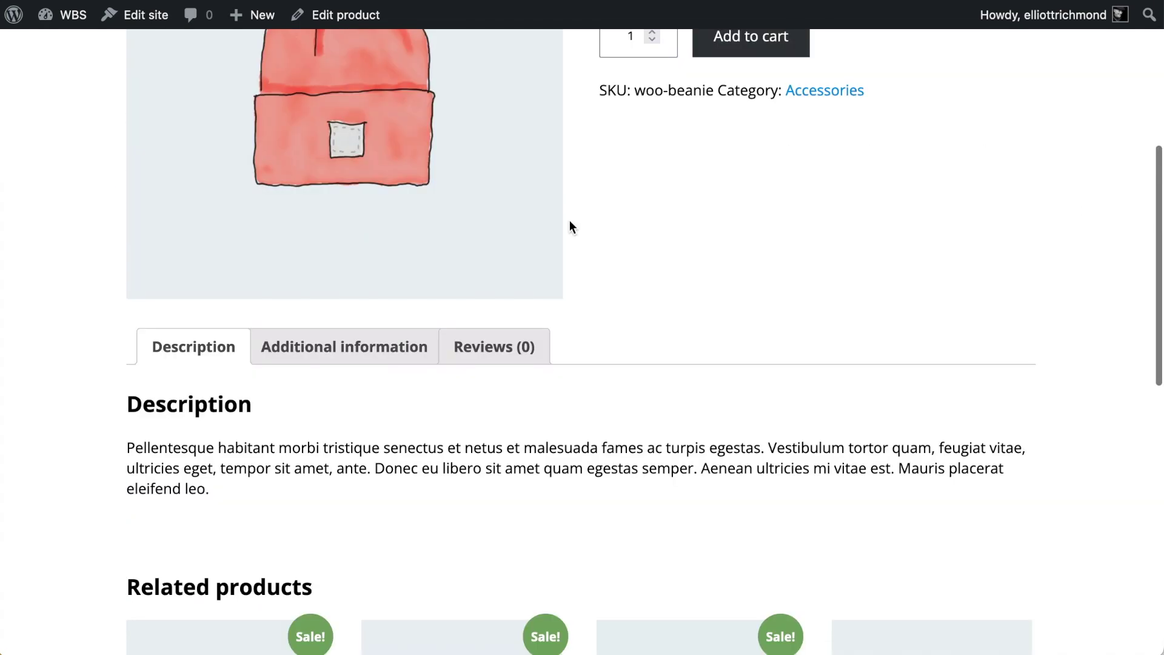
scroll(569, 219, up, 6)
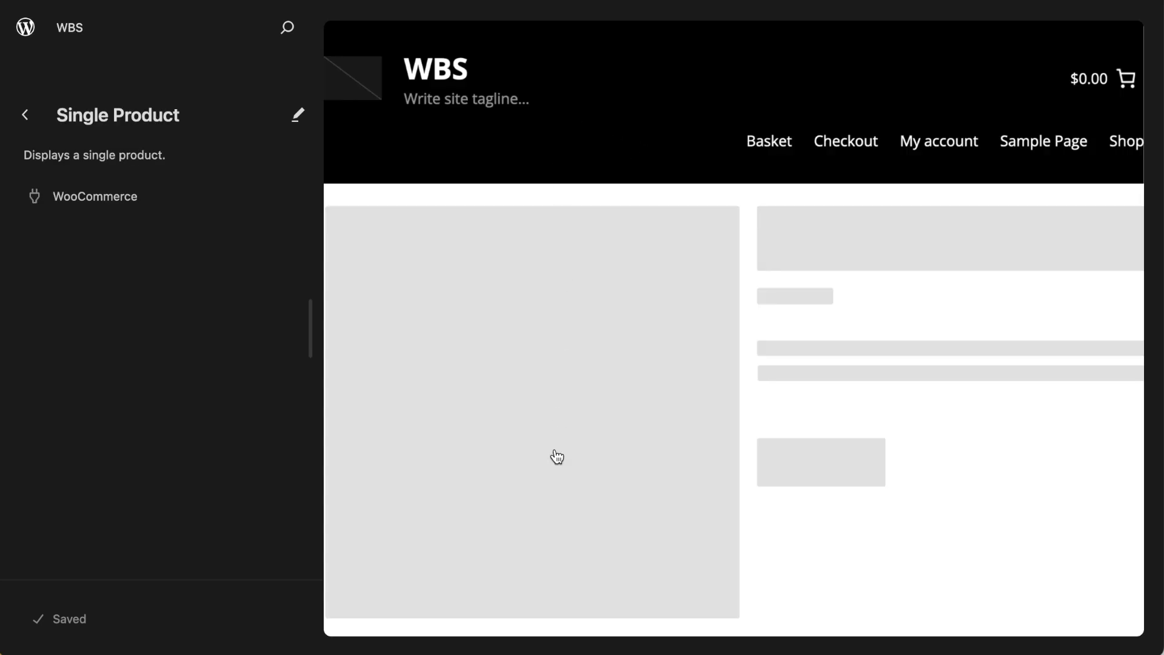
- Return to the site editor's template list and view the Single Product template
click(26, 116)
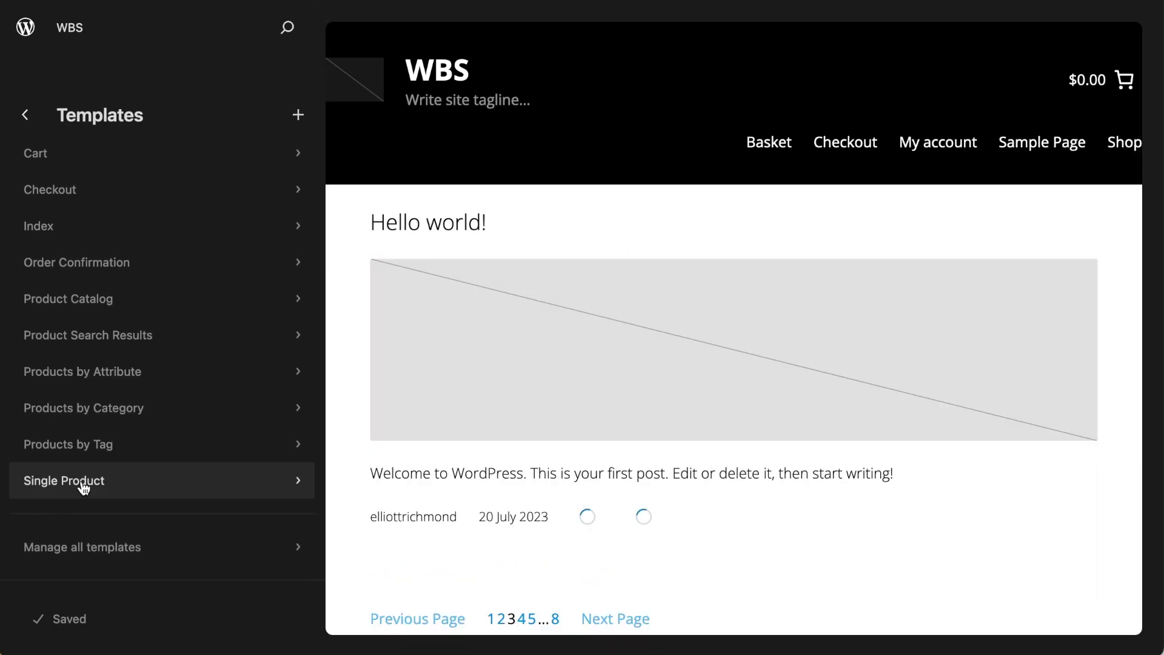
click(84, 482)
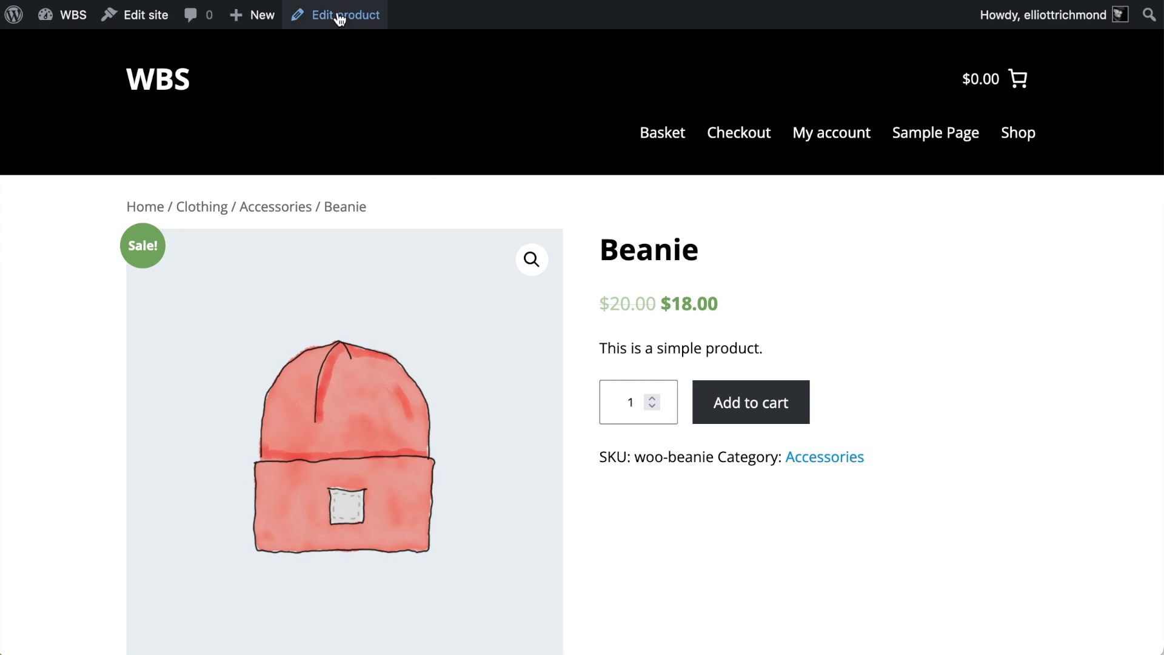
- Open the Beanie product for editing and review its description and product data
click(372, 21)
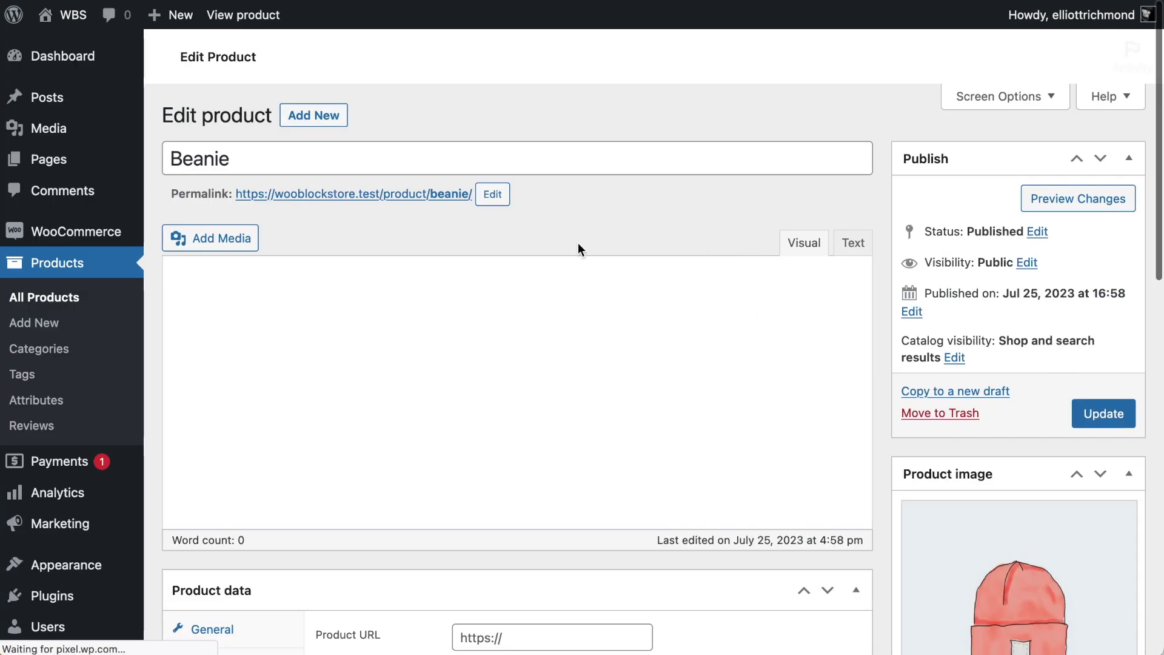
scroll(777, 355, down, 4)
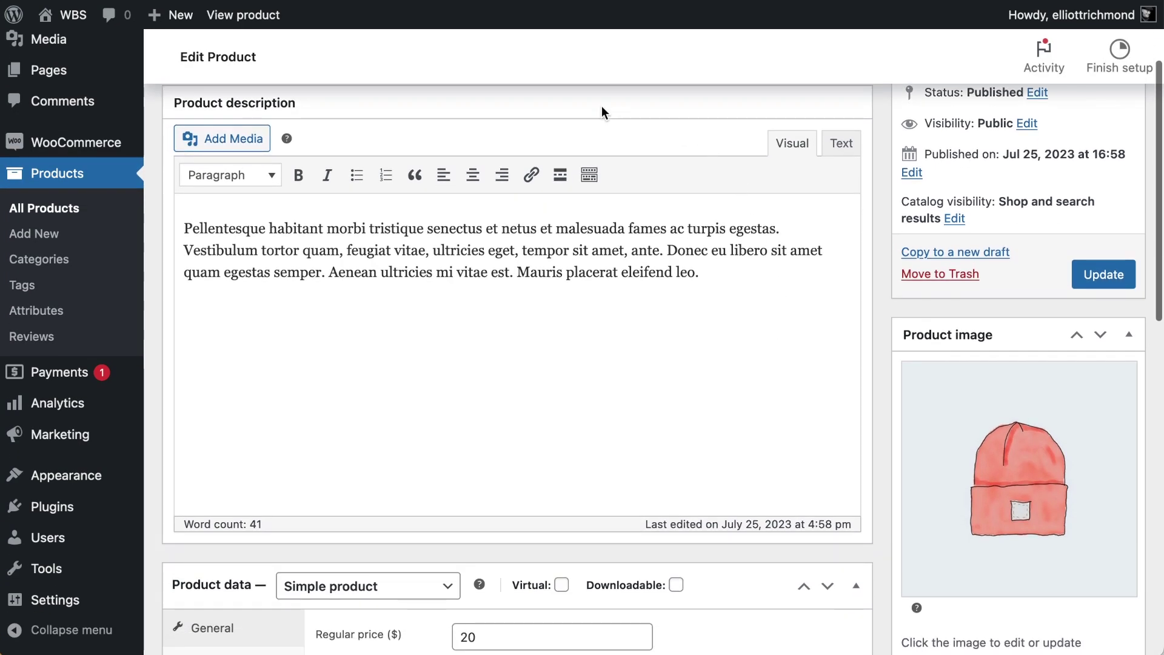
scroll(508, 340, up, 1)
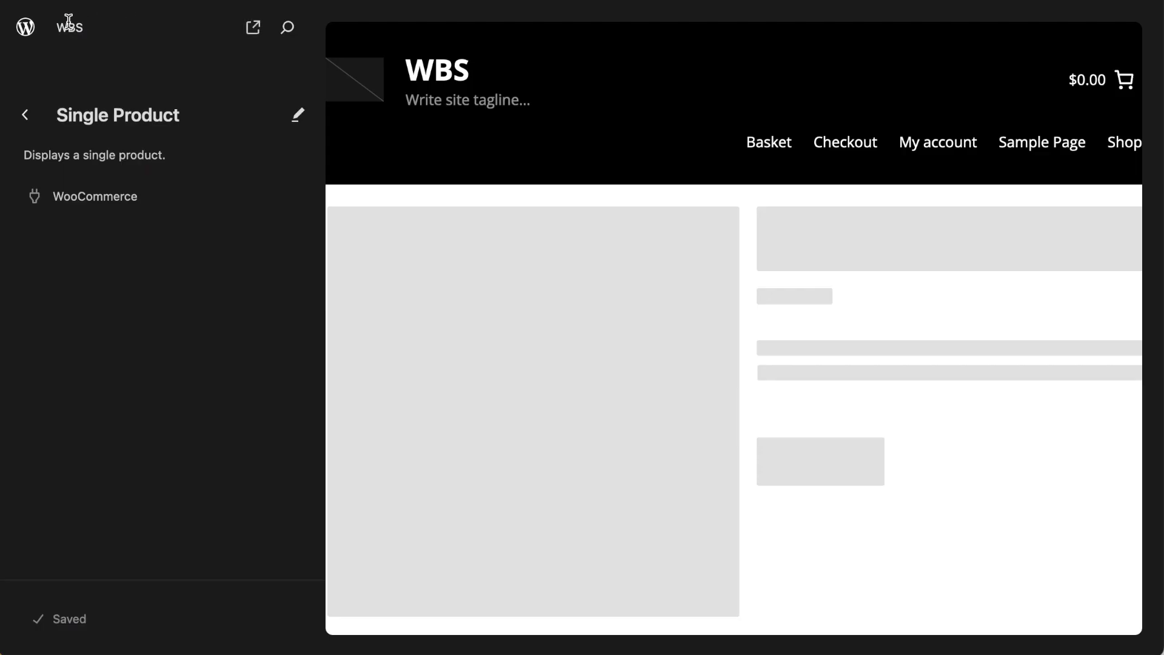
- Leave the site editor, visit the WBS storefront's shop and open the Beanie product page
click(24, 29)
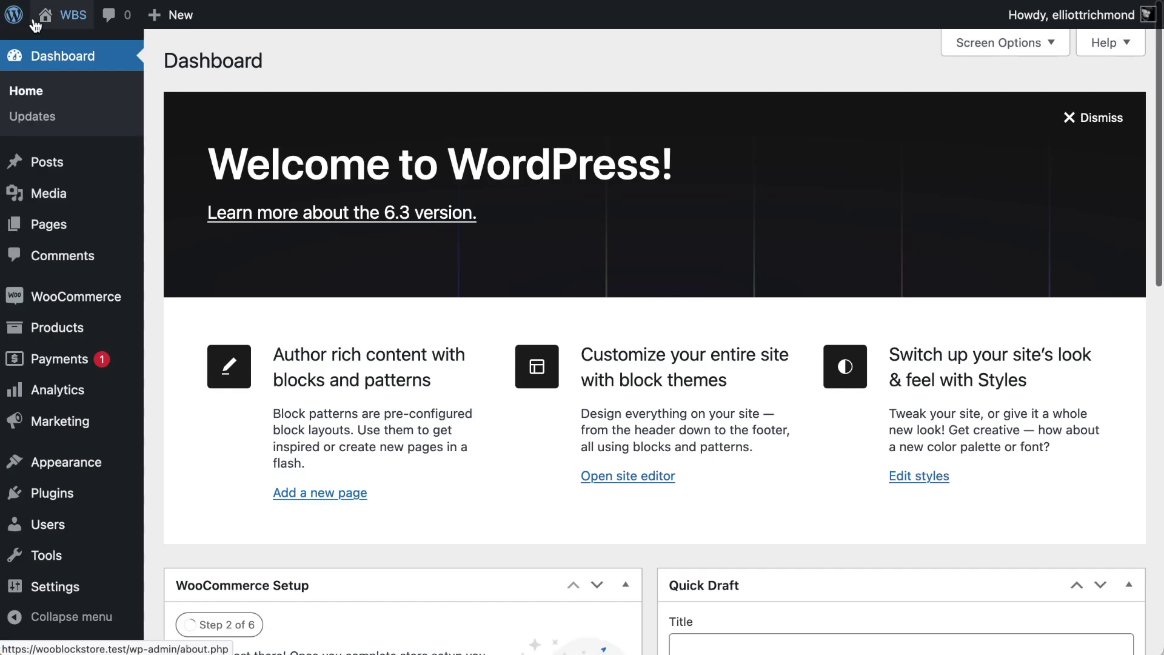
click(75, 18)
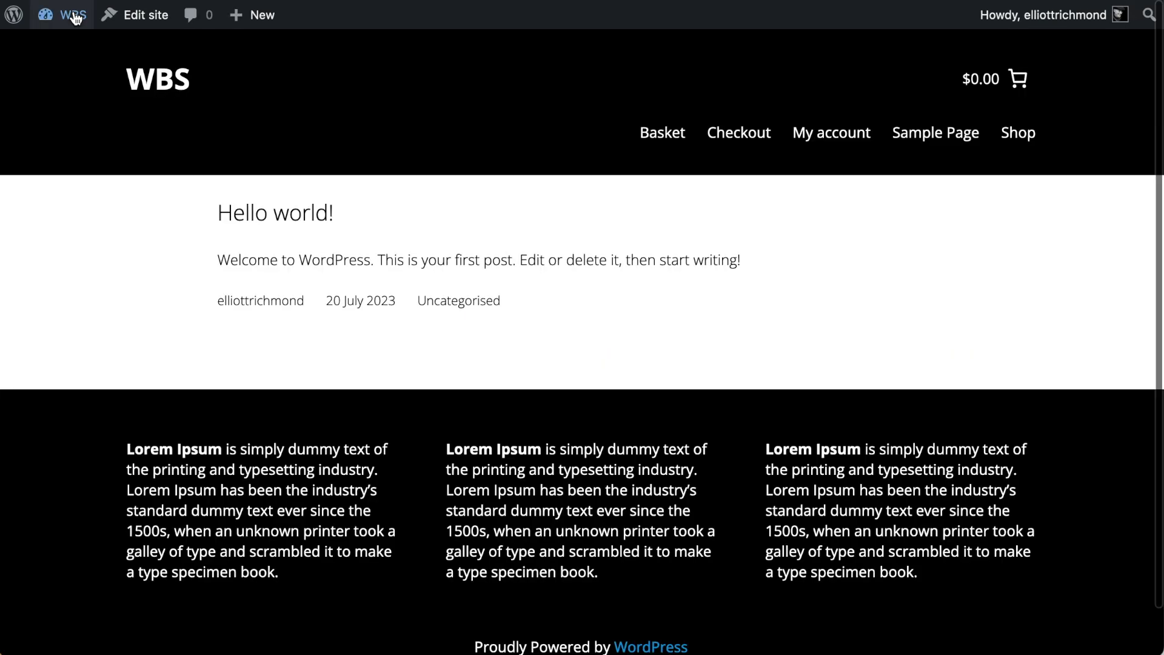
click(1025, 138)
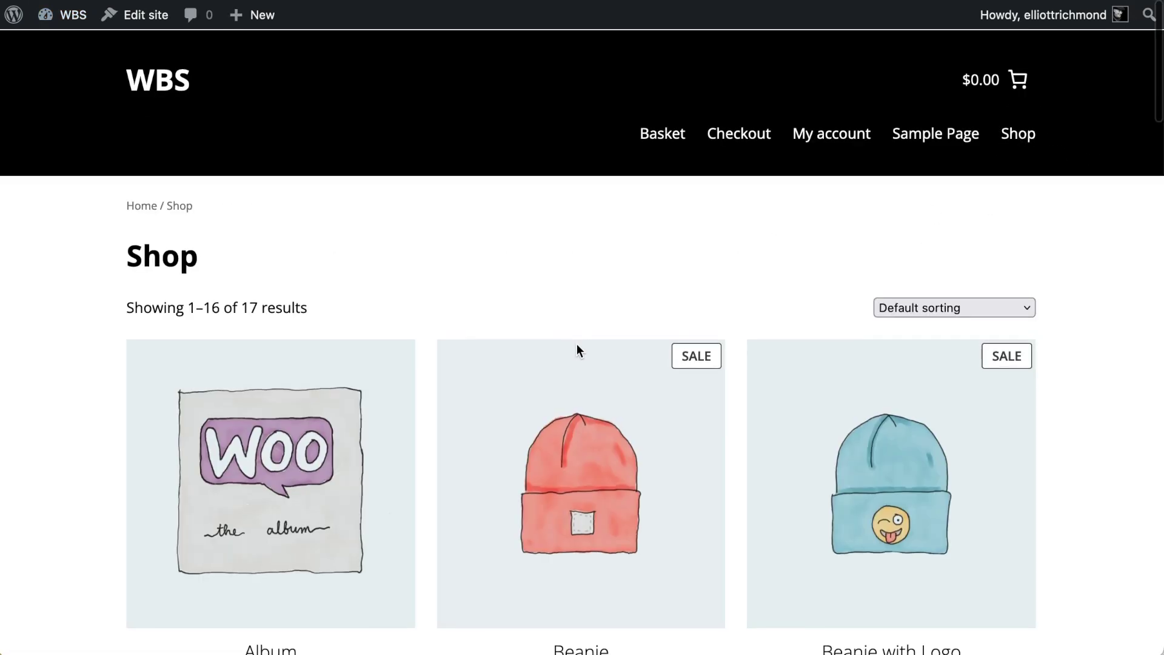
click(589, 454)
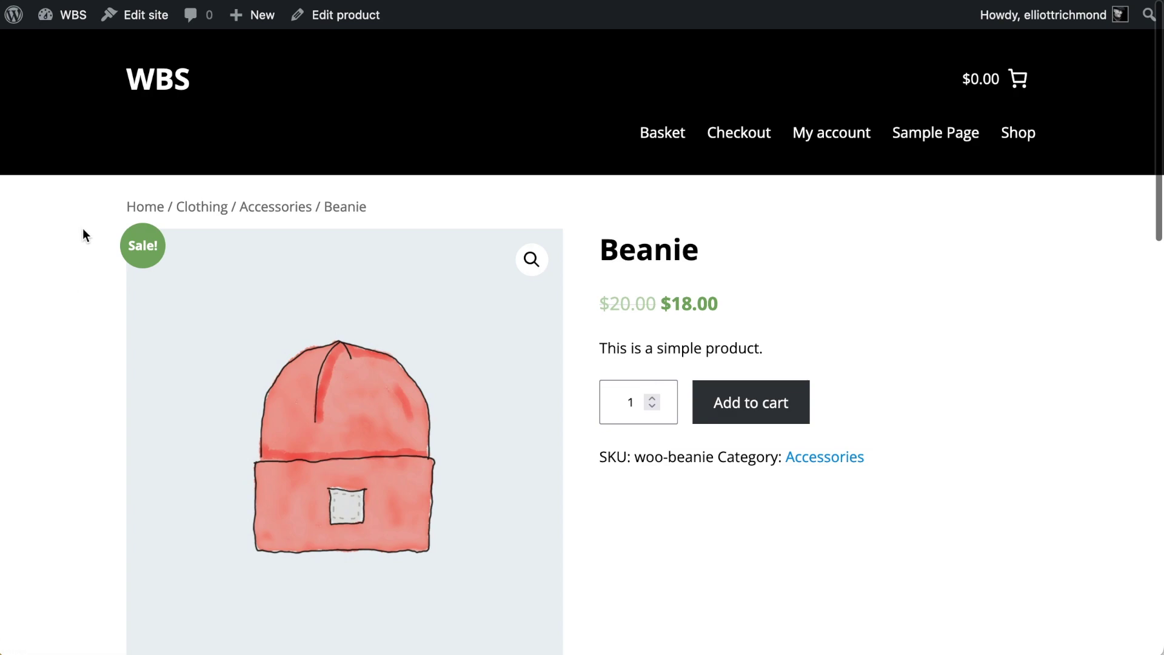
- Open the Single Product template for editing and transform its WooCommerce classic template placeholder into blocks
click(135, 17)
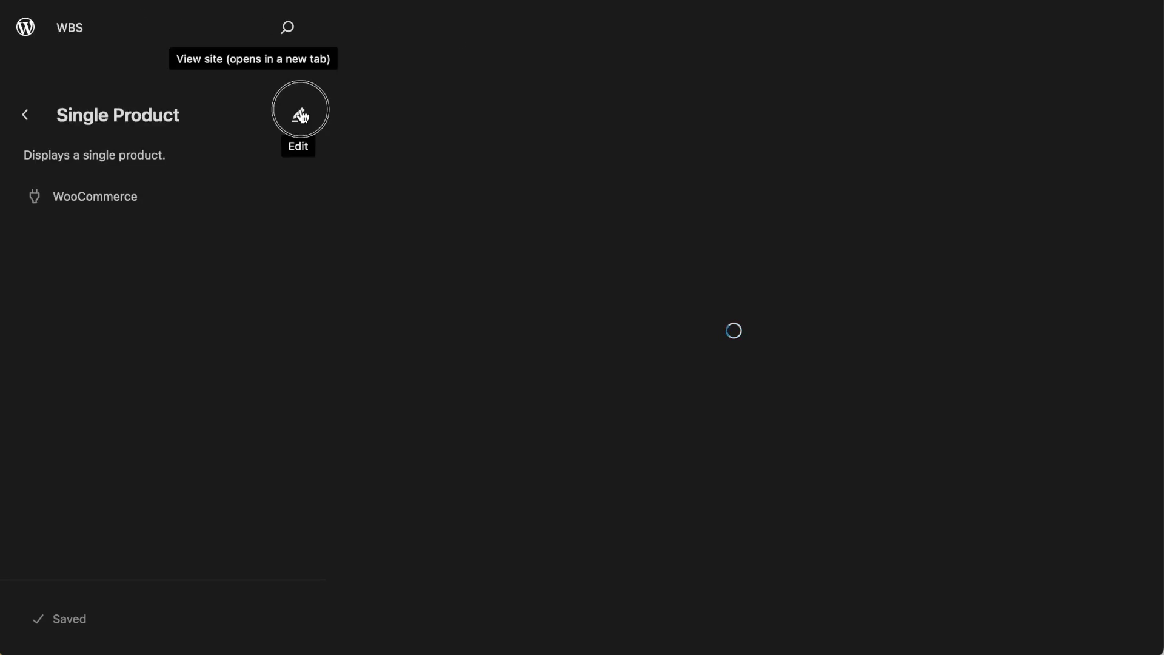
click(299, 115)
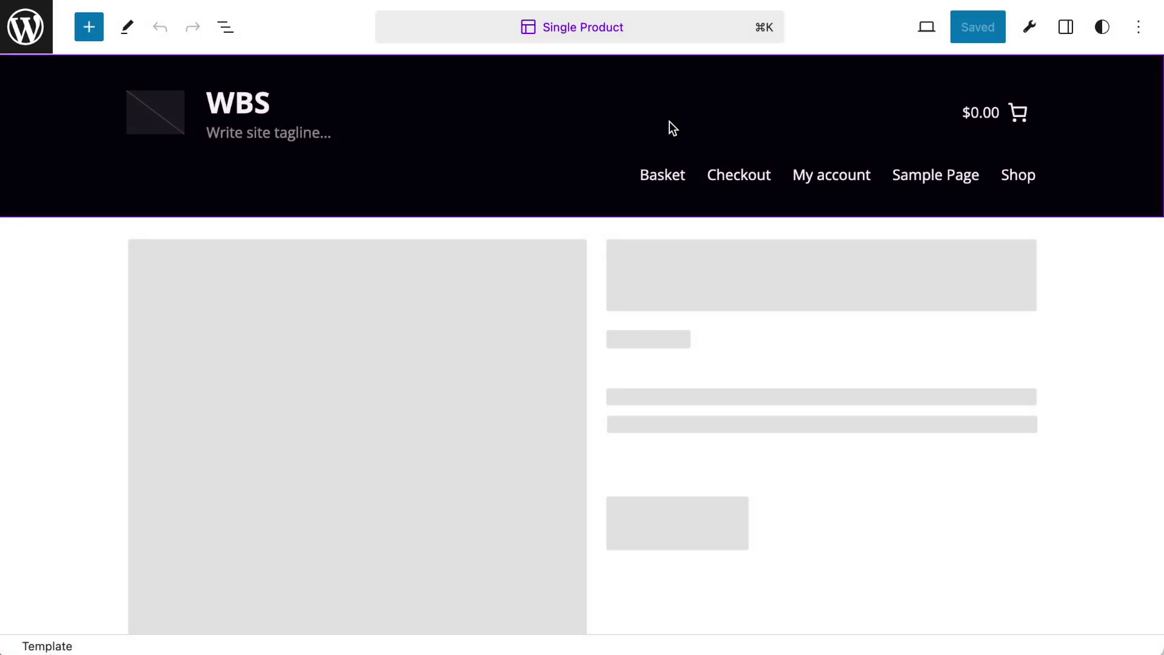
scroll(362, 449, down, 5)
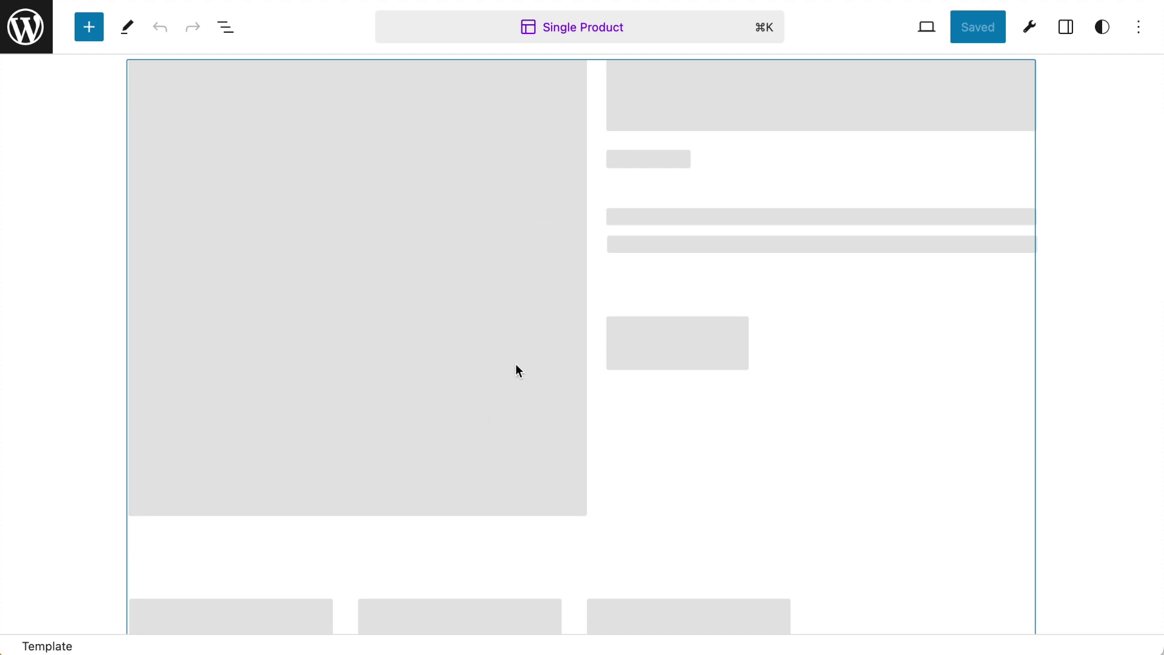
scroll(398, 408, down, 4)
click(403, 317)
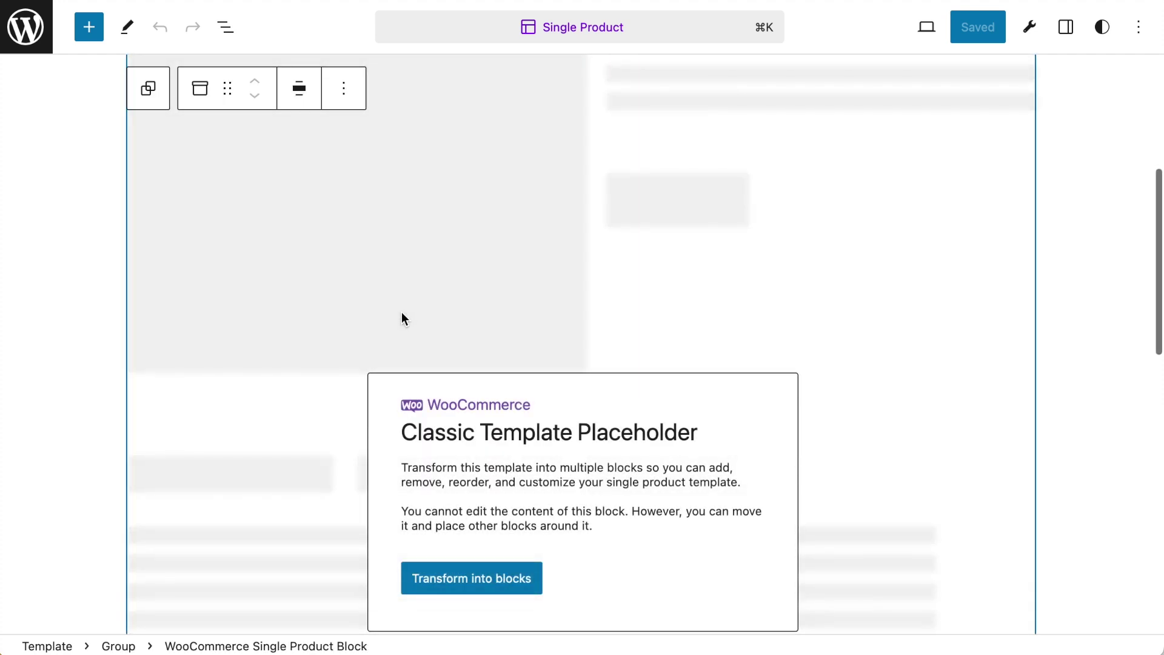
scroll(326, 318, down, 2)
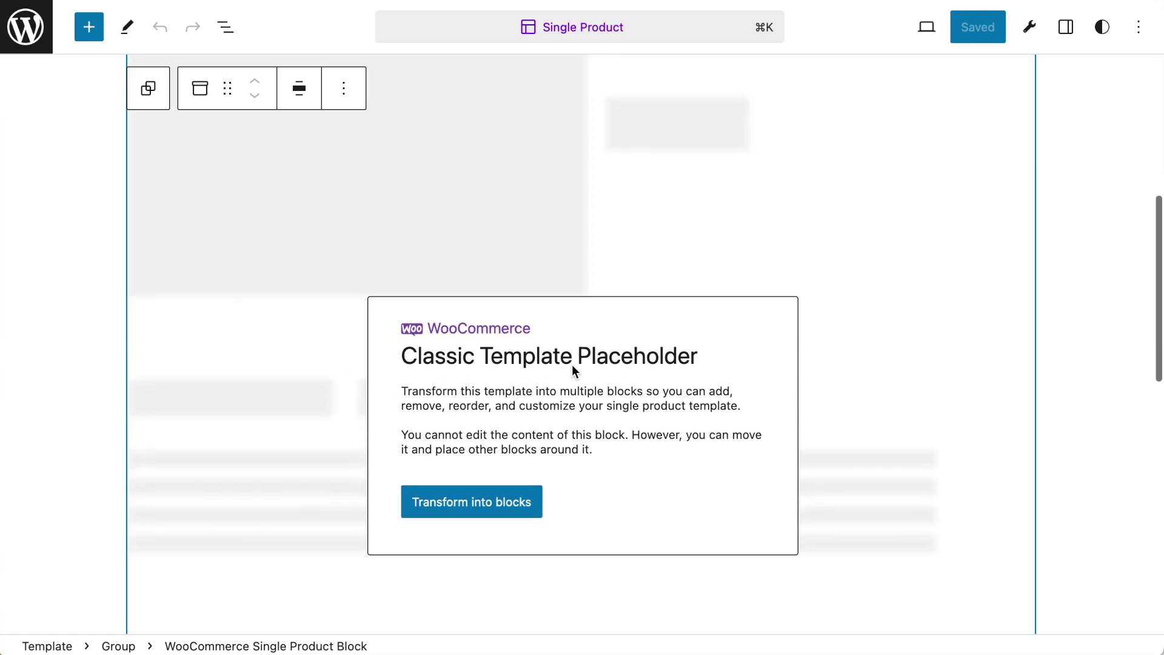
mouse_move(501, 499)
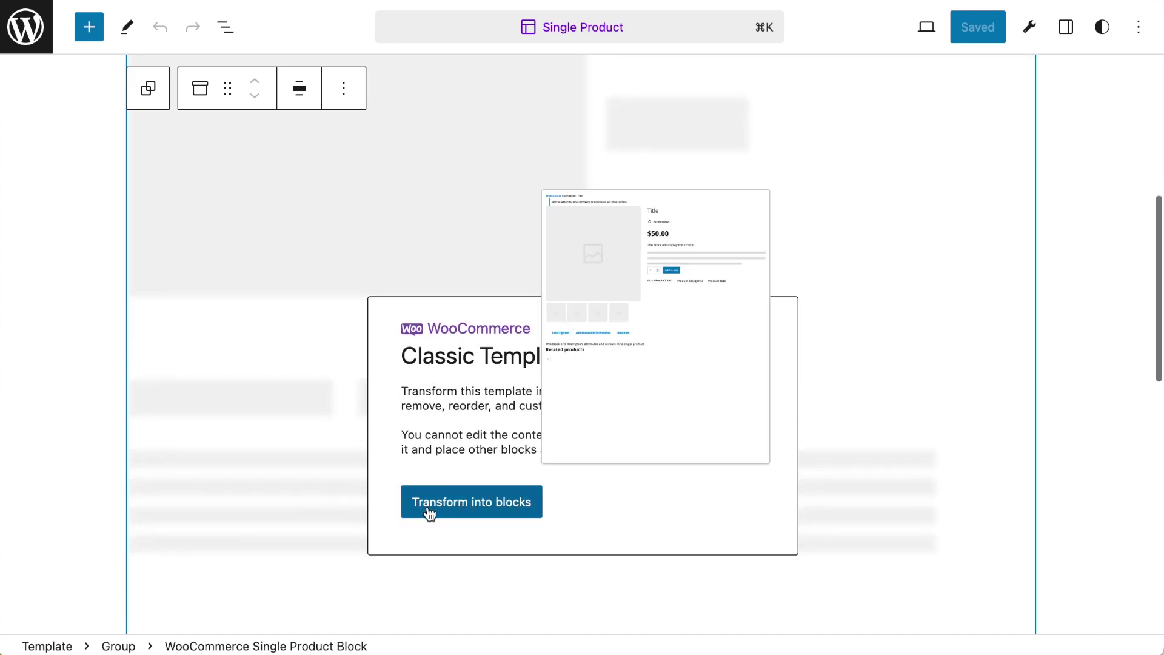
click(464, 511)
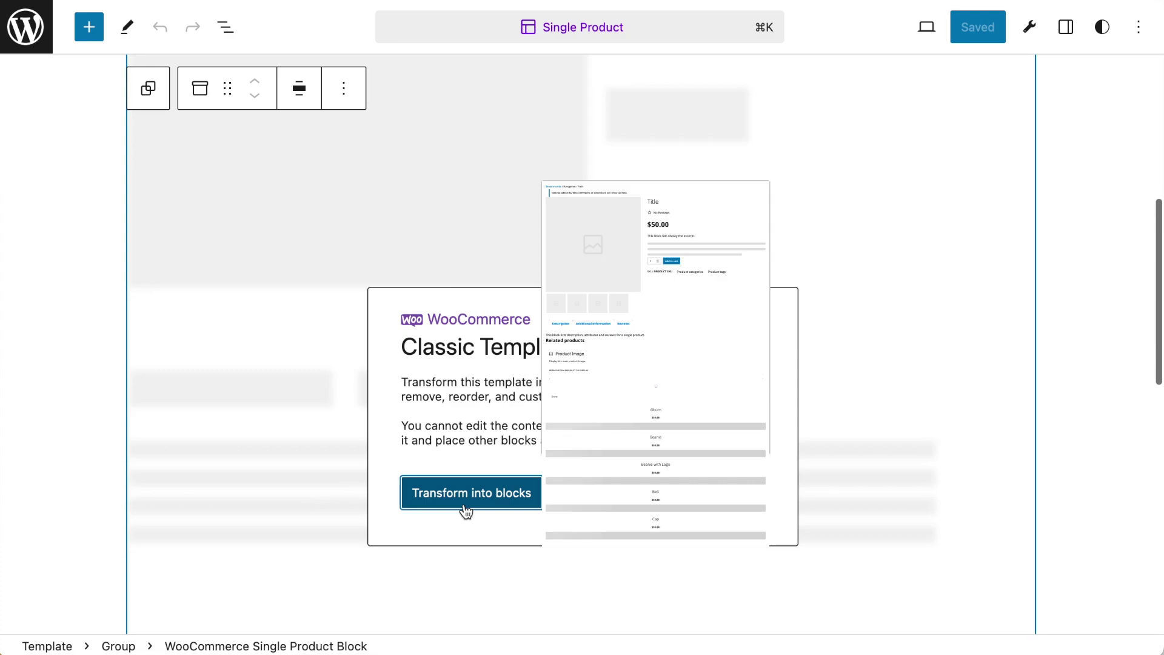
- Examine the transformed template's block structure, selecting Store Breadcrumbs, Store Notices and Columns inside the Group
scroll(388, 201, up, 6)
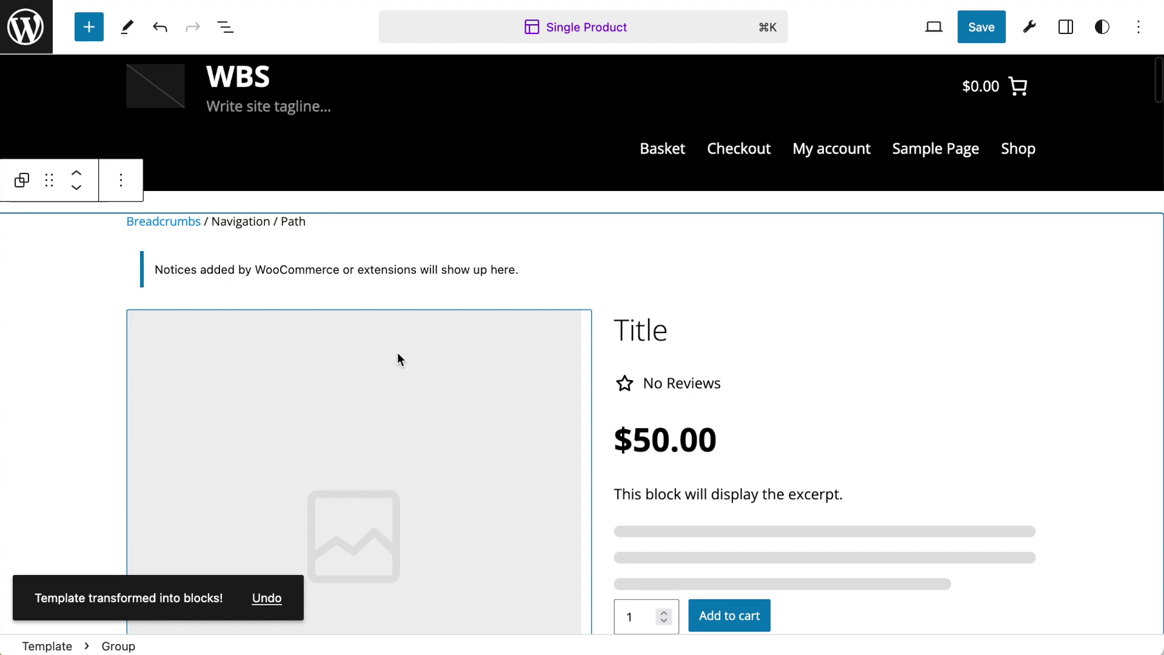
scroll(398, 354, down, 1)
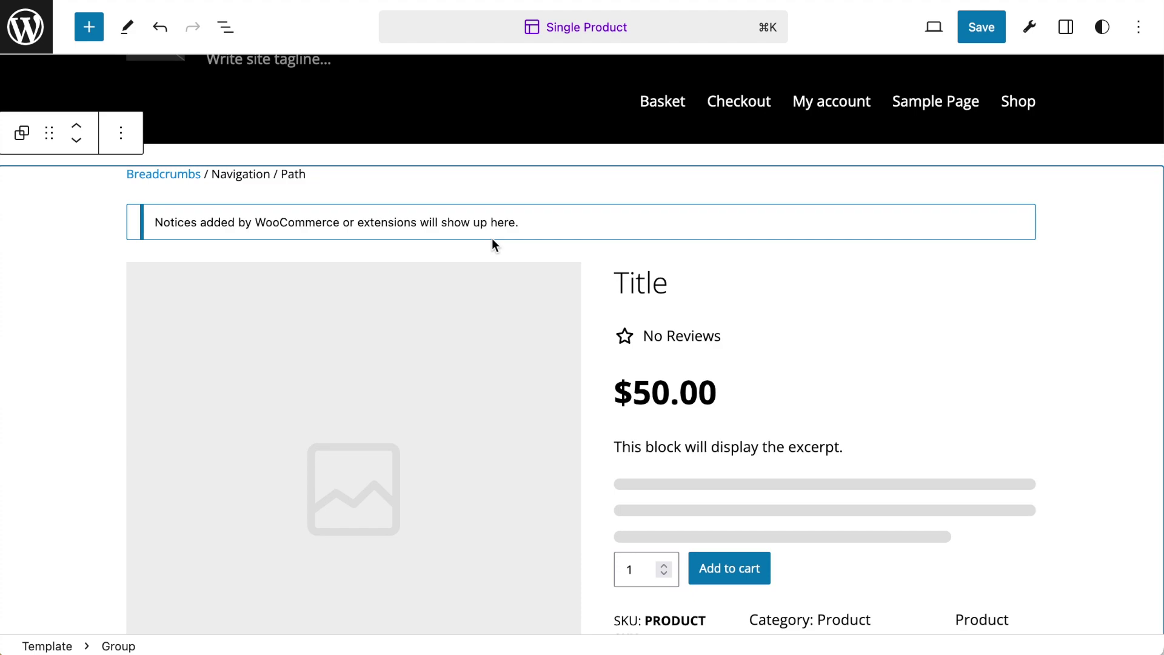
mouse_move(383, 199)
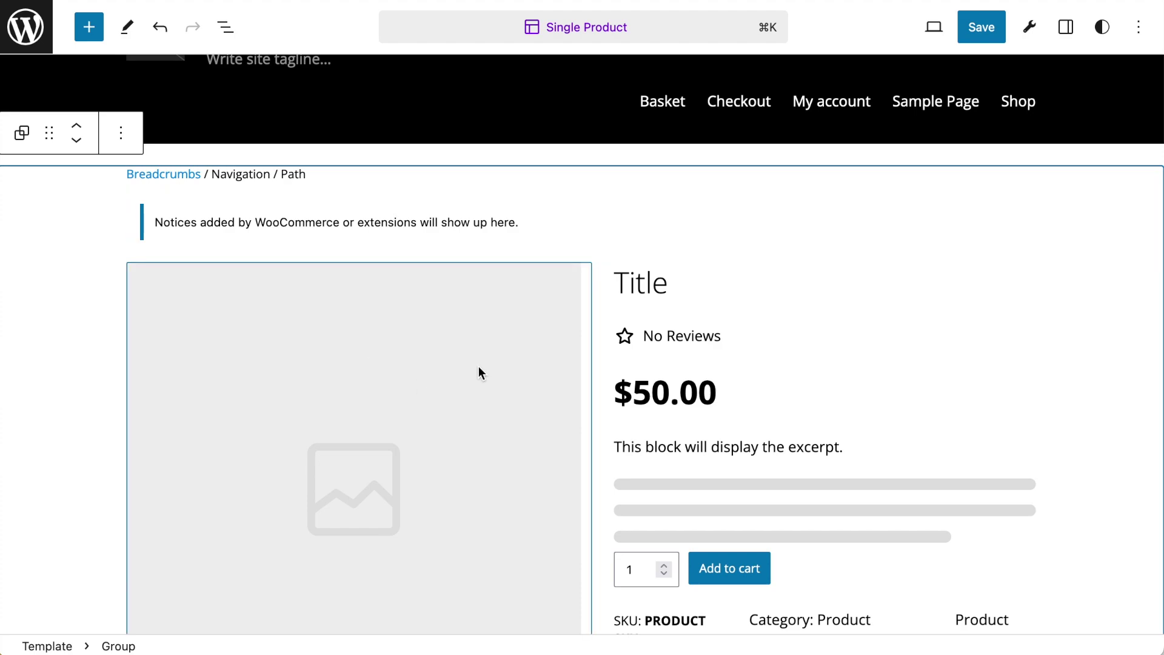
click(225, 27)
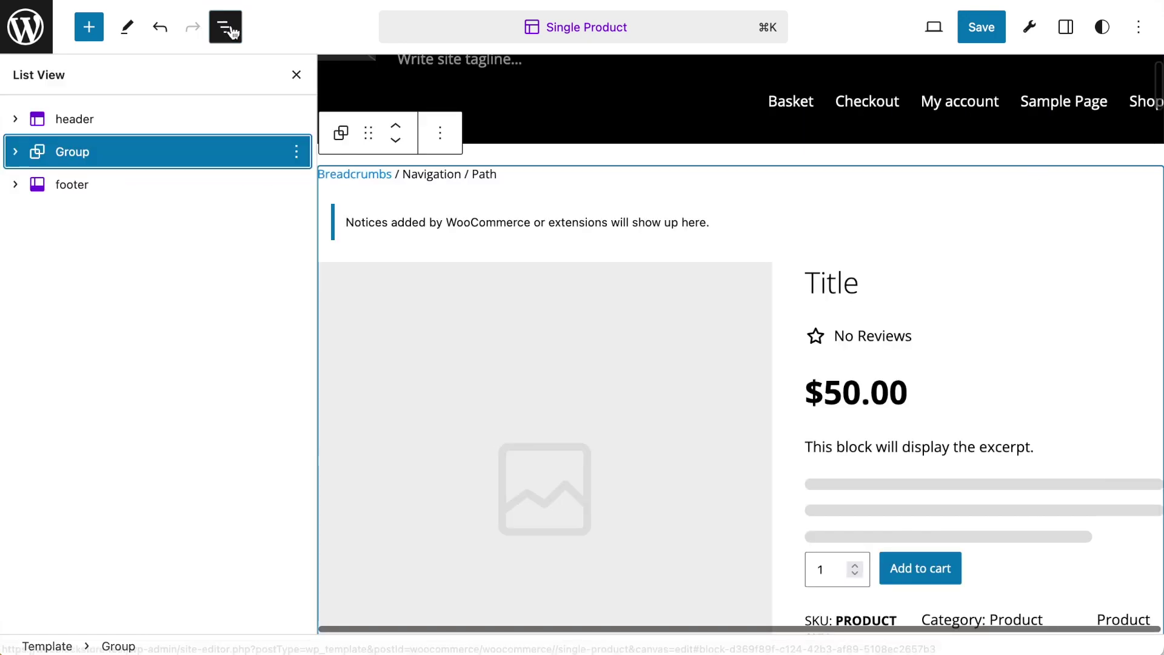
click(16, 153)
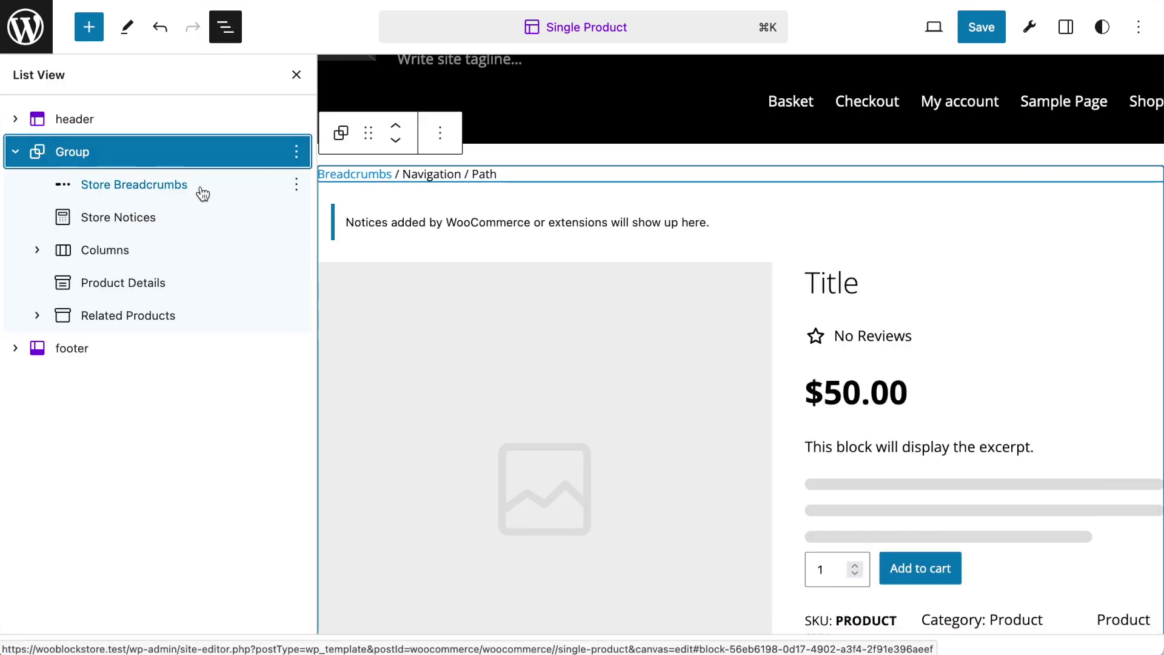
click(167, 190)
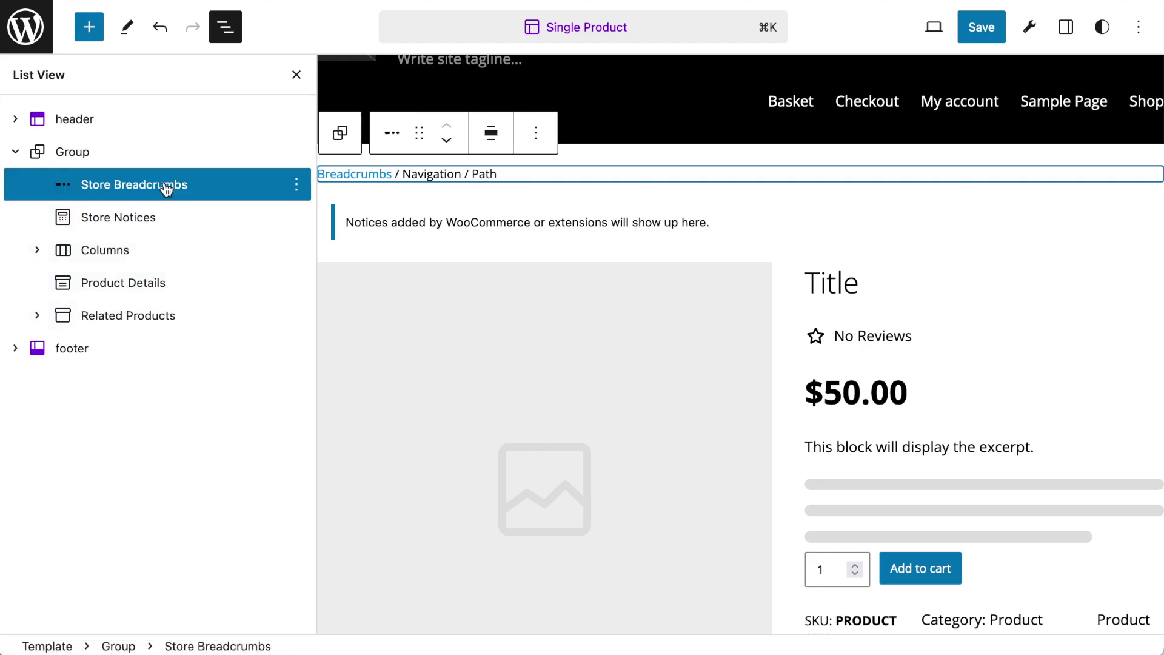
click(121, 220)
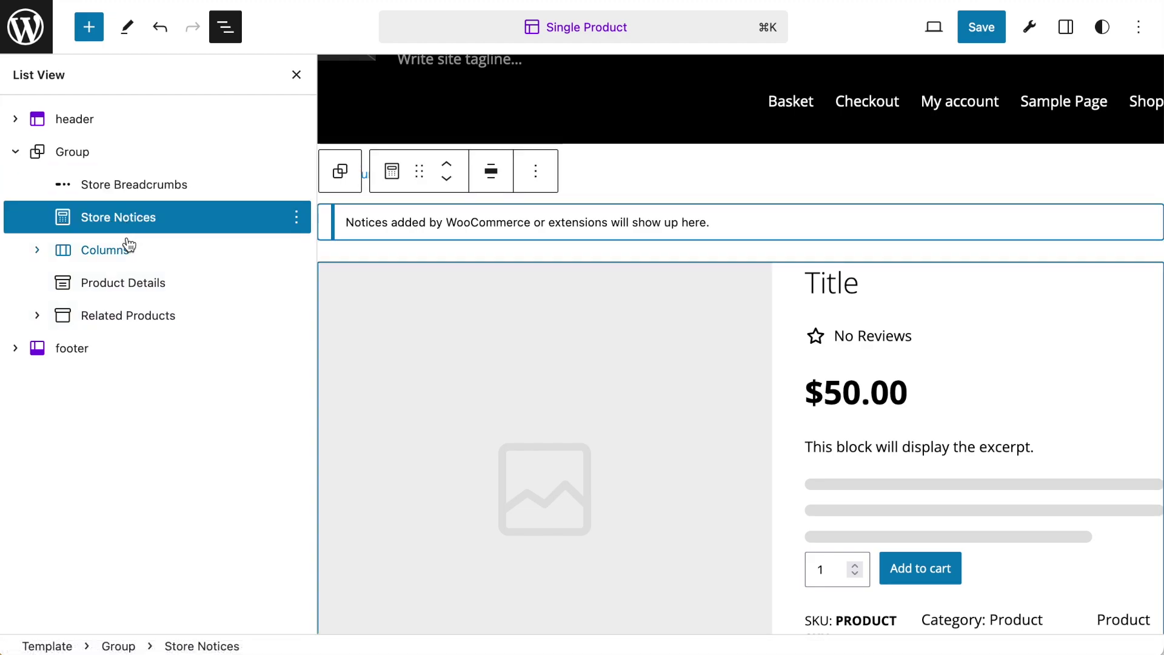
click(124, 256)
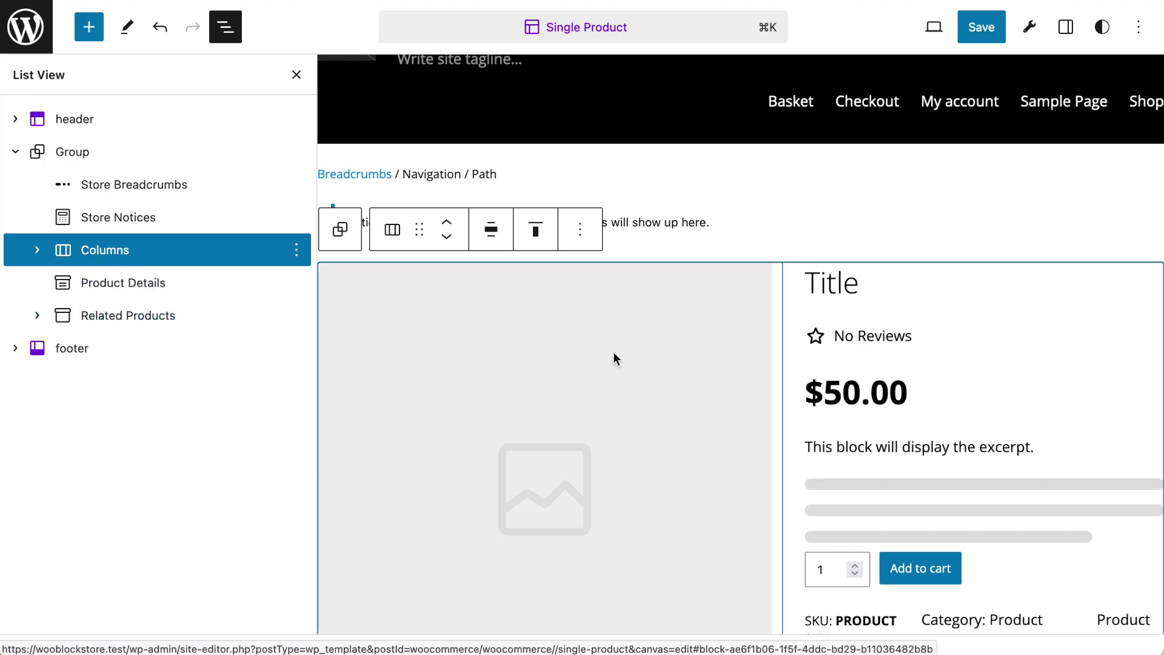
- Expand the nested blocks under Columns and Related Products, and inspect the Product Image Gallery block
scroll(616, 359, down, 2)
click(37, 250)
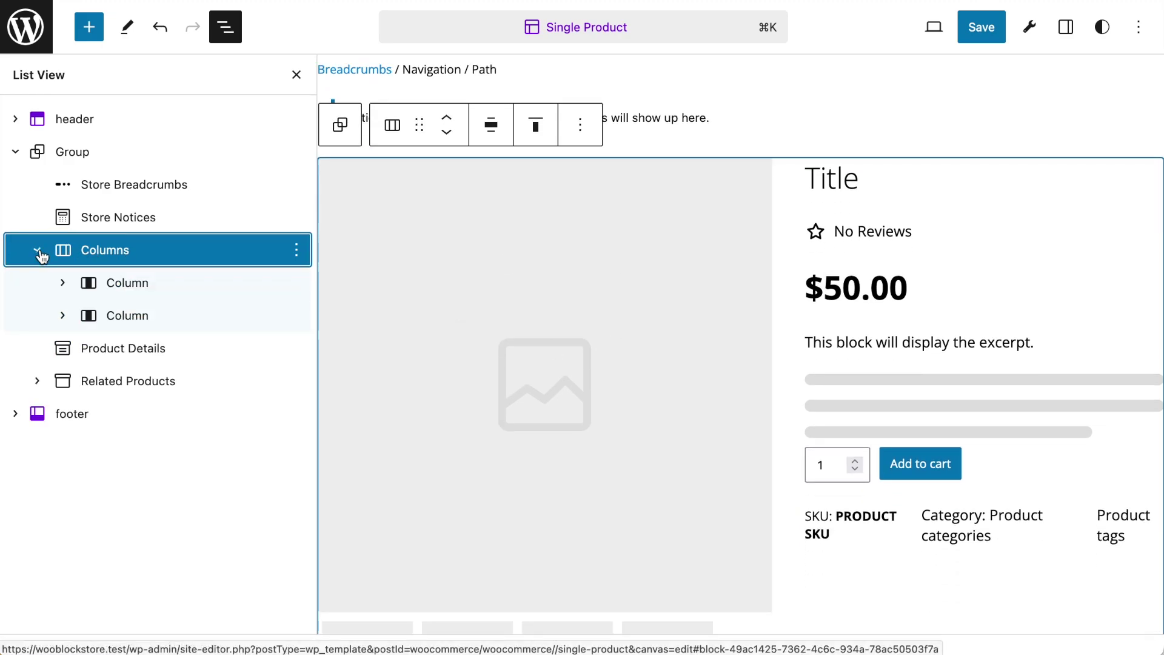
click(62, 284)
click(62, 348)
scroll(57, 553, down, 1)
click(35, 566)
click(115, 569)
click(63, 570)
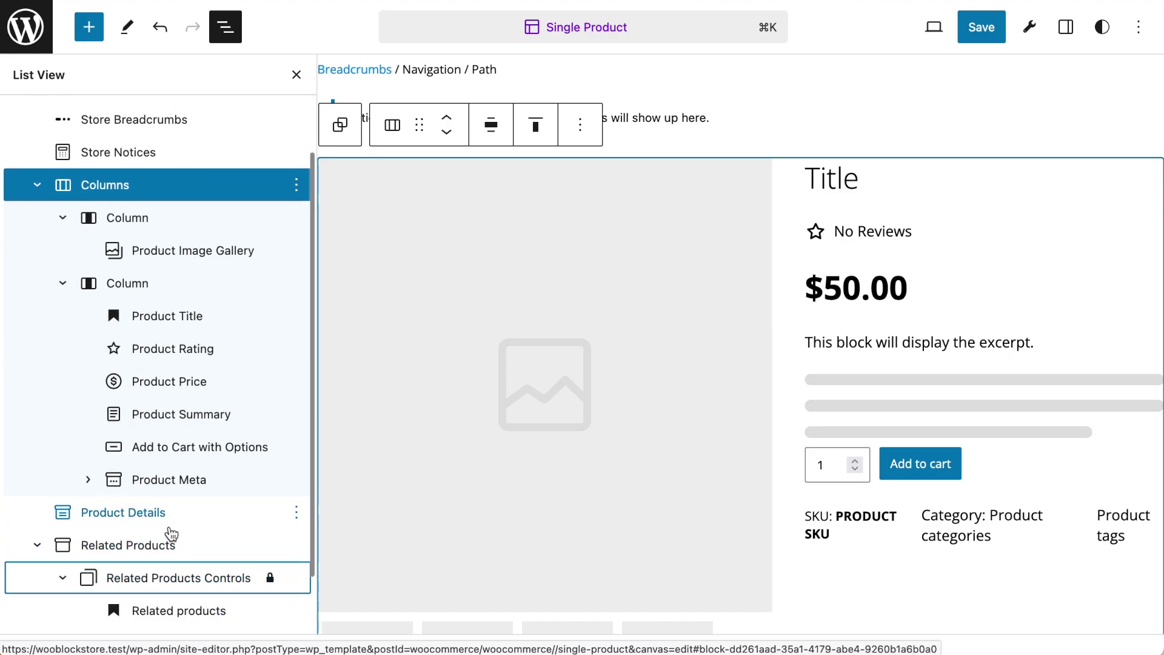
scroll(182, 534, down, 1)
click(88, 577)
scroll(224, 416, up, 3)
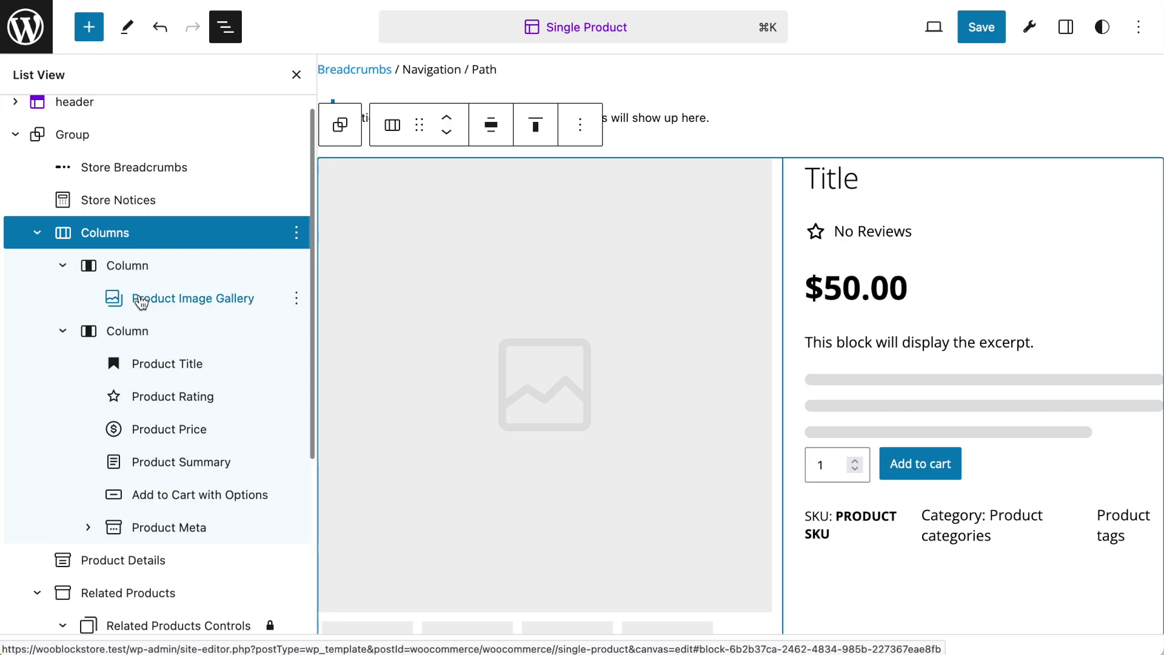
click(172, 305)
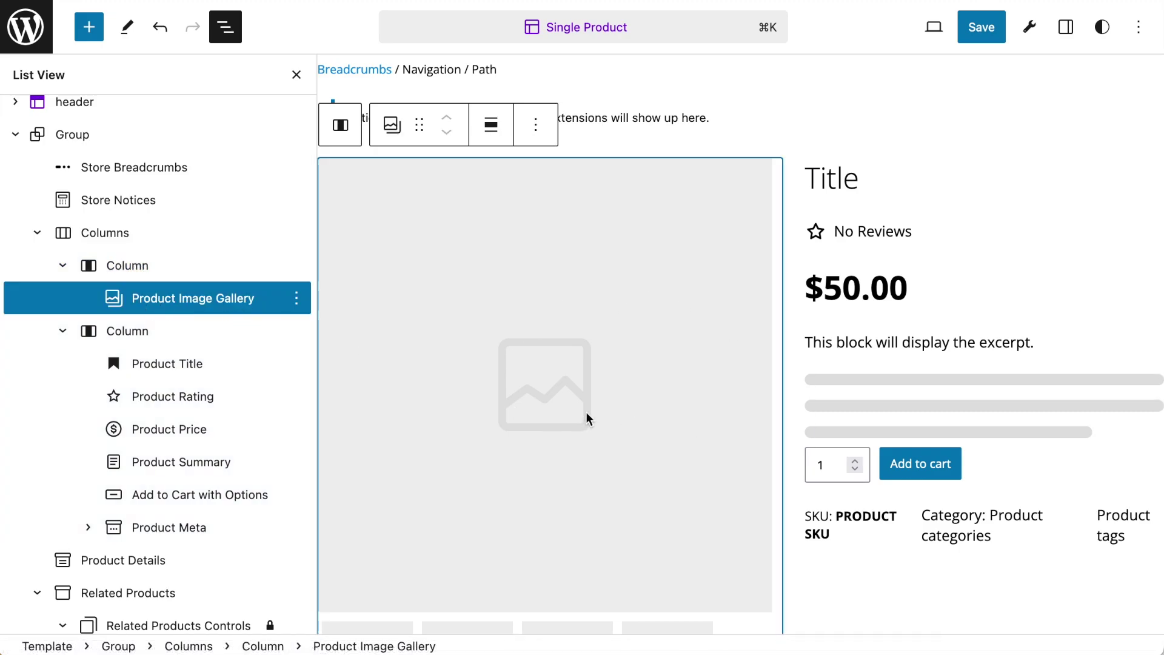
scroll(587, 420, down, 2)
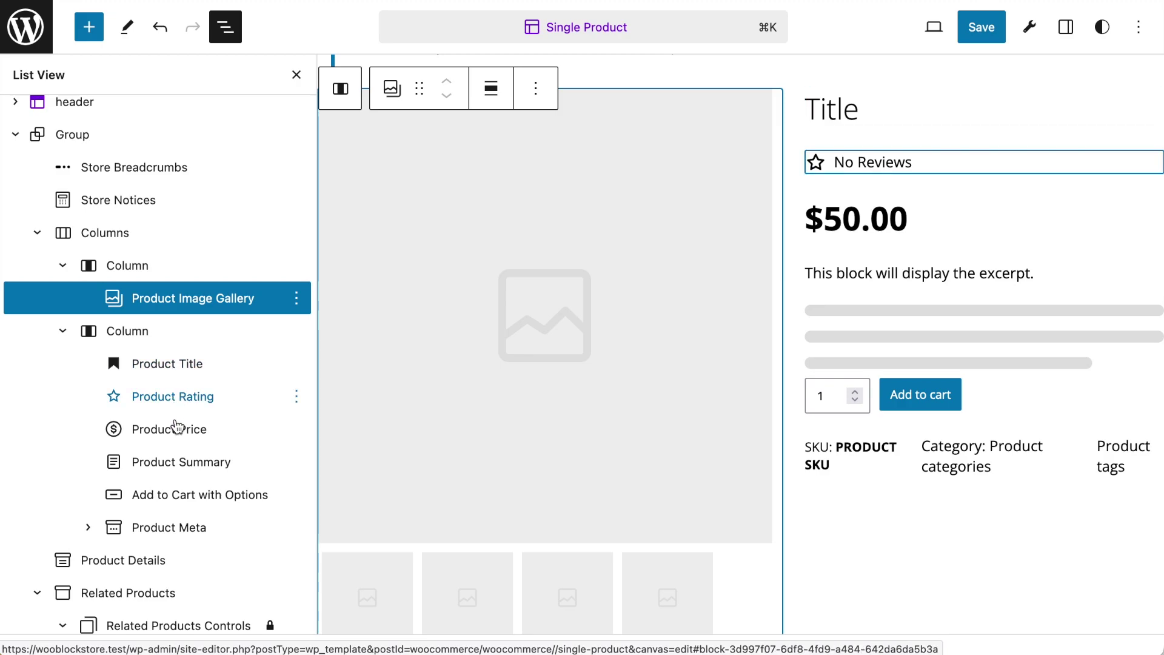
- Move the Product Title block down one place, below the Product Rating block
click(174, 363)
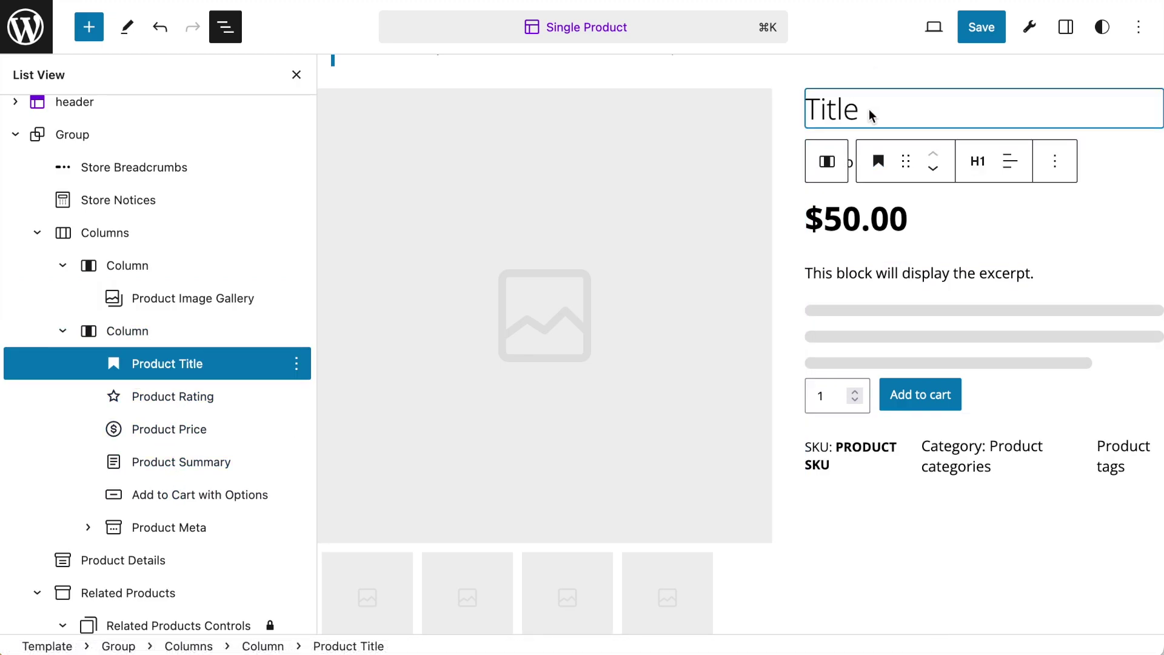
click(934, 173)
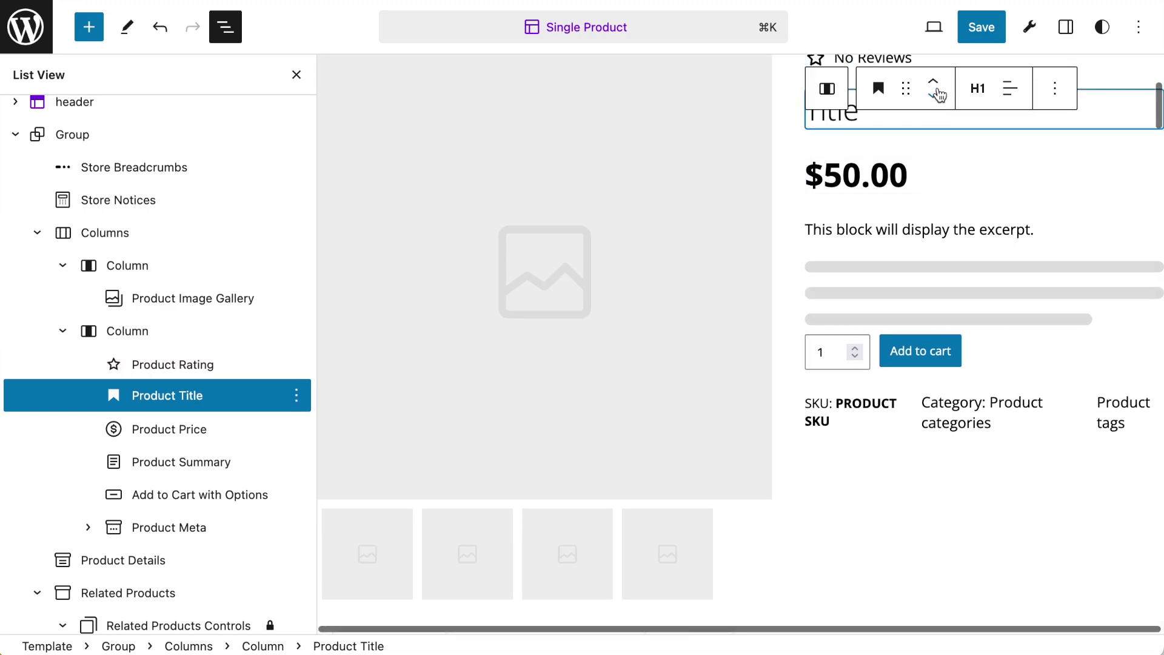
- Move the Product Title block back up one place, above the Product Rating block
click(933, 151)
scroll(886, 271, down, 1)
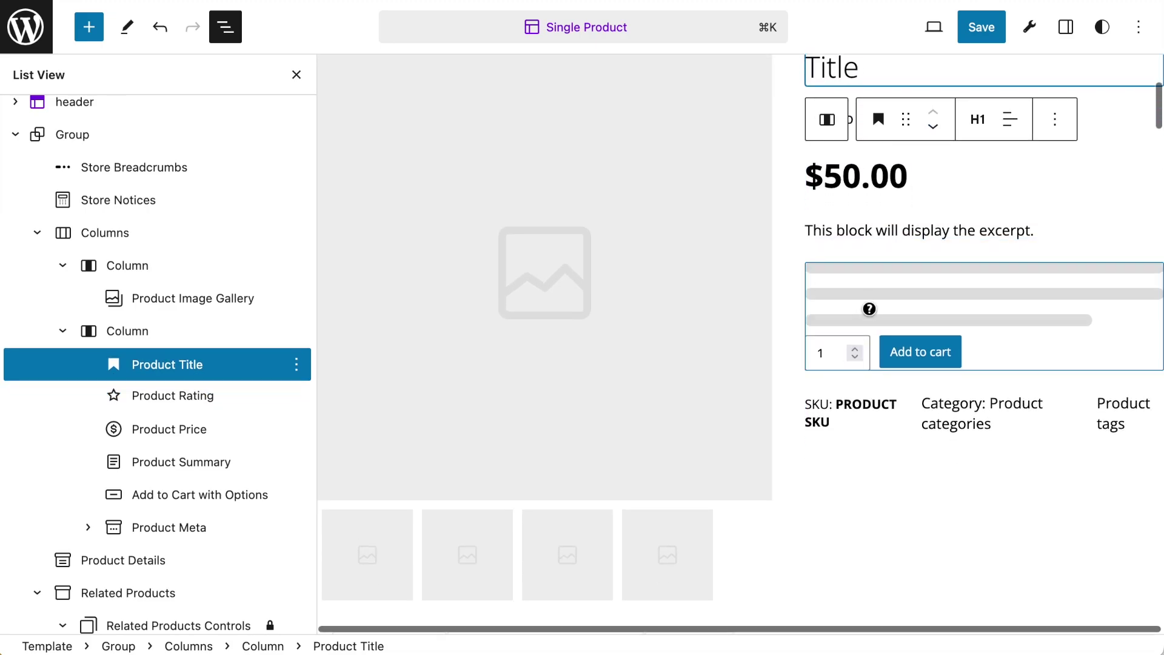
- Examine the Add to Cart with Options block and its placement in the template preview alongside the breadcrumbs, notices and image gallery
click(198, 499)
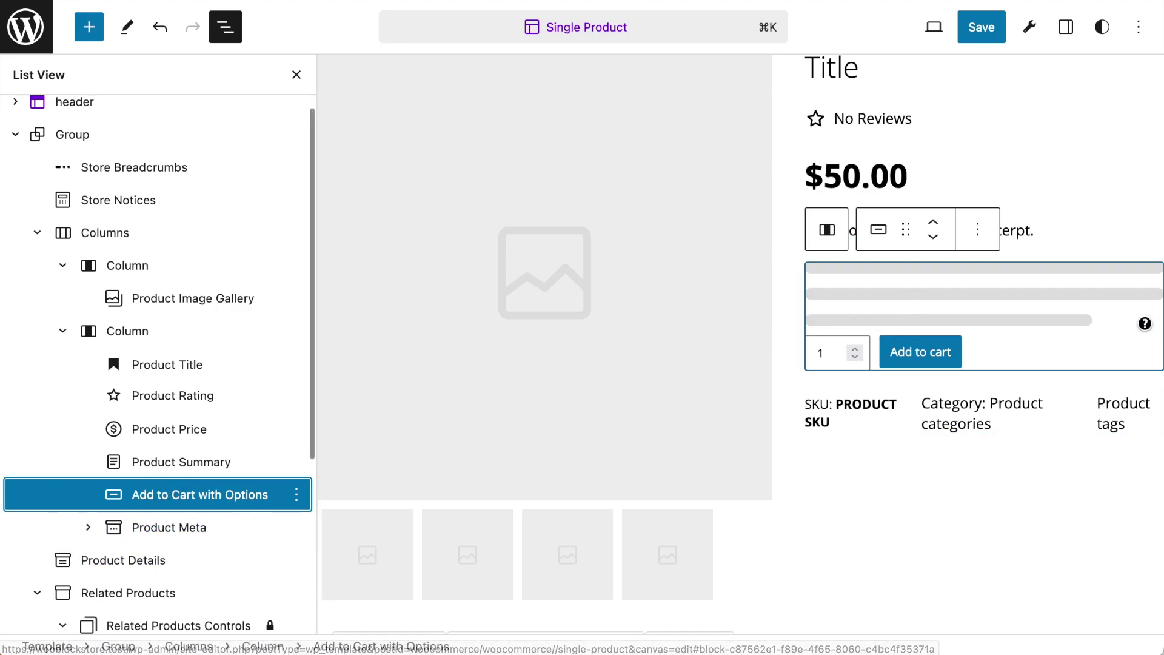
mouse_move(992, 282)
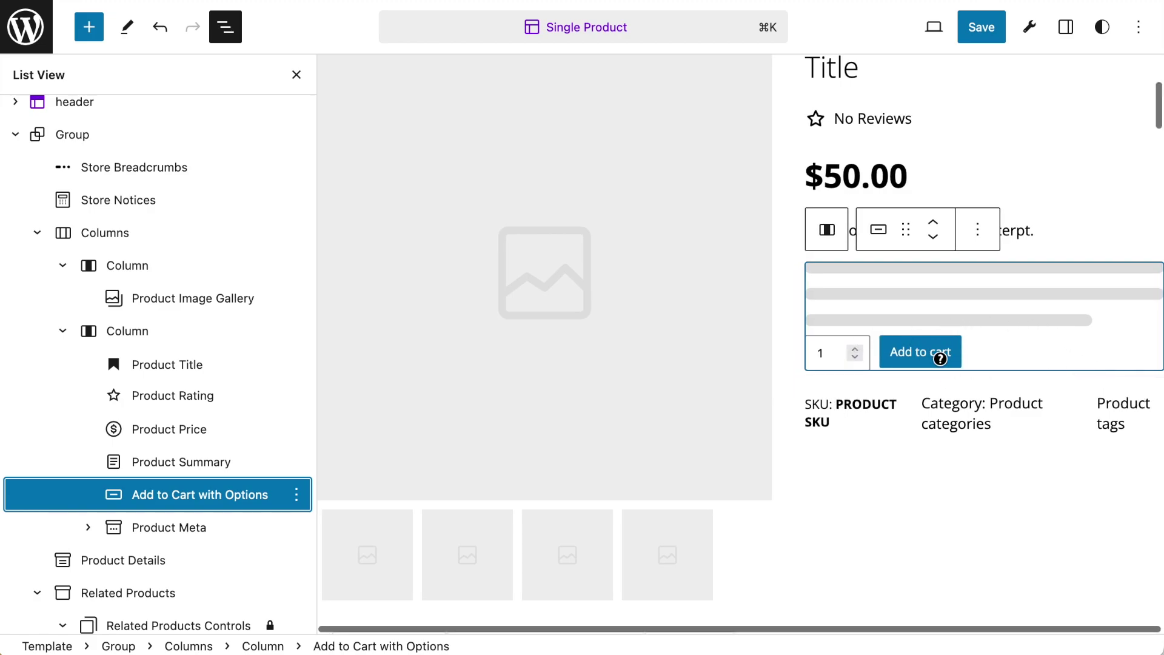
scroll(880, 410, up, 3)
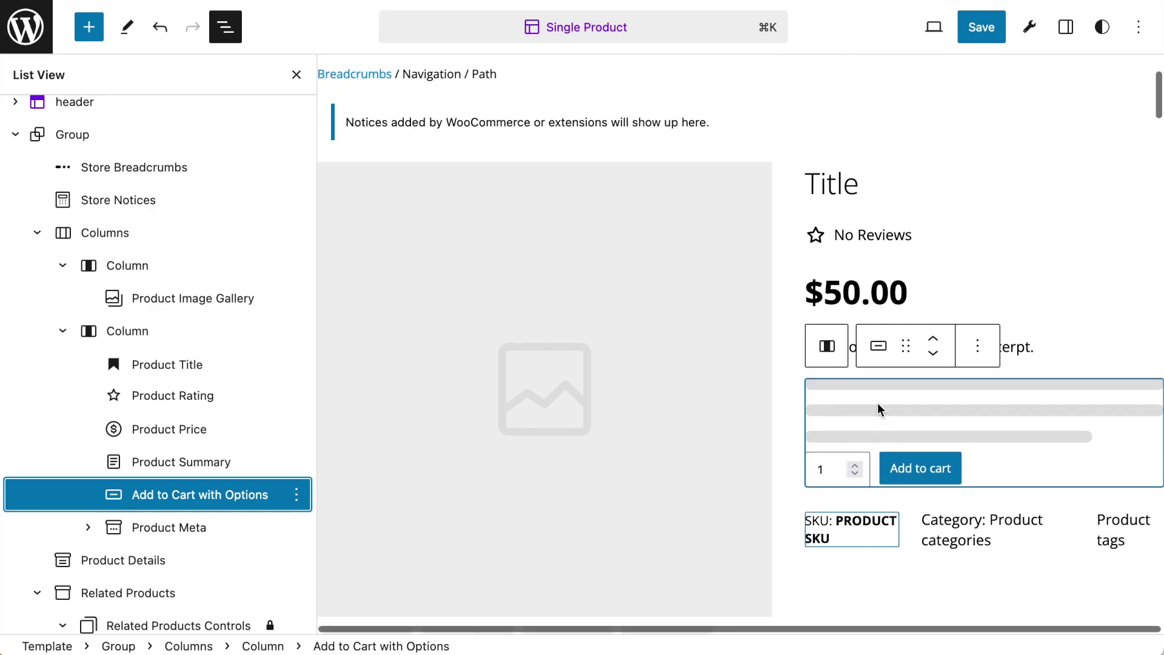
scroll(880, 409, up, 2)
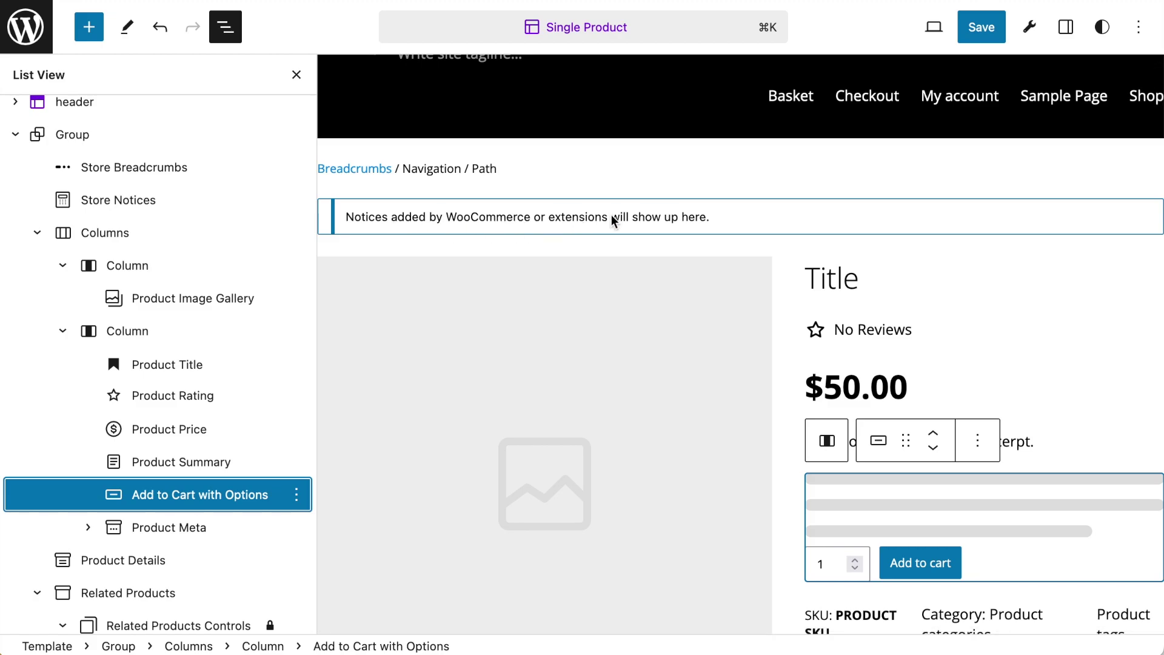
scroll(884, 531, up, 1)
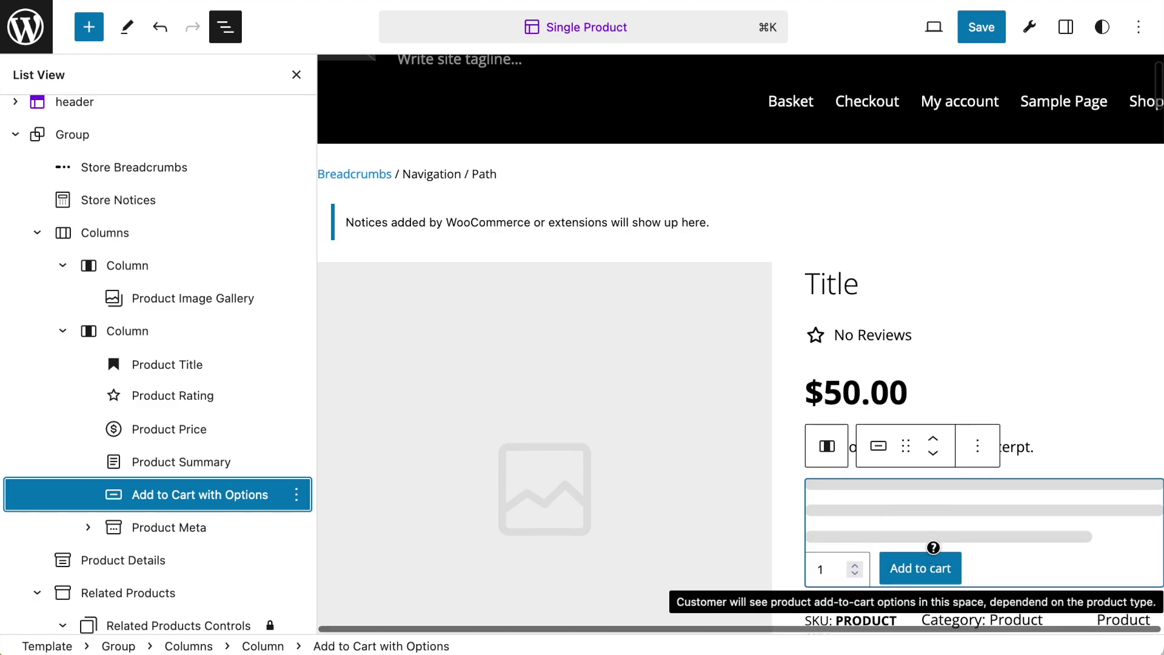
scroll(949, 541, down, 3)
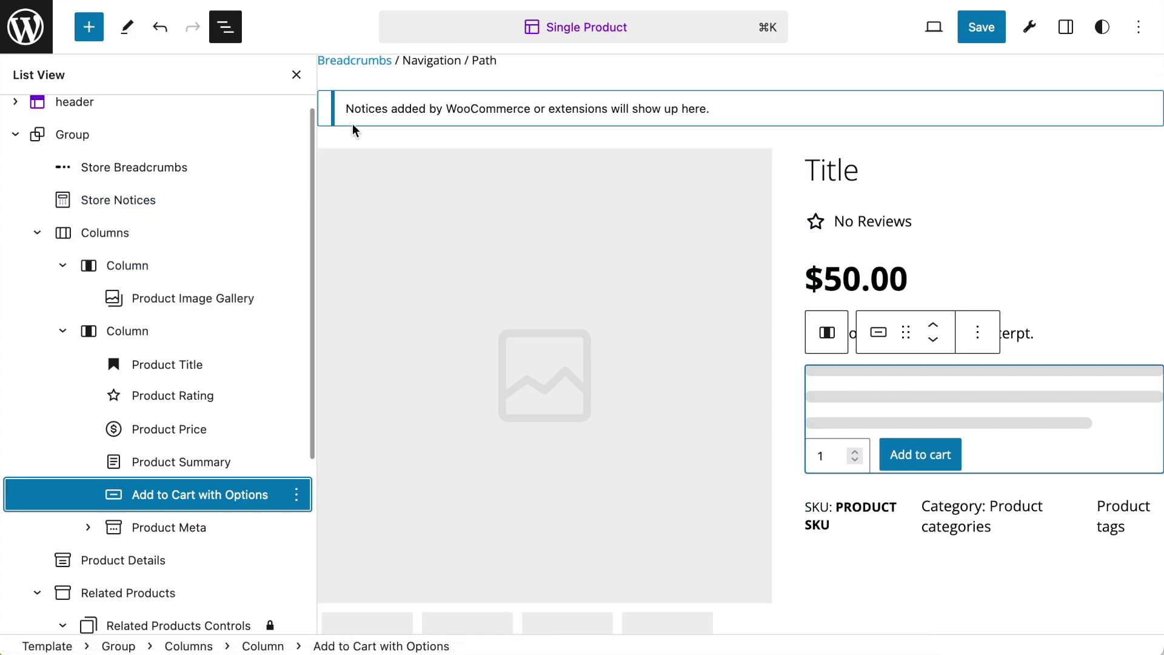
mouse_move(395, 138)
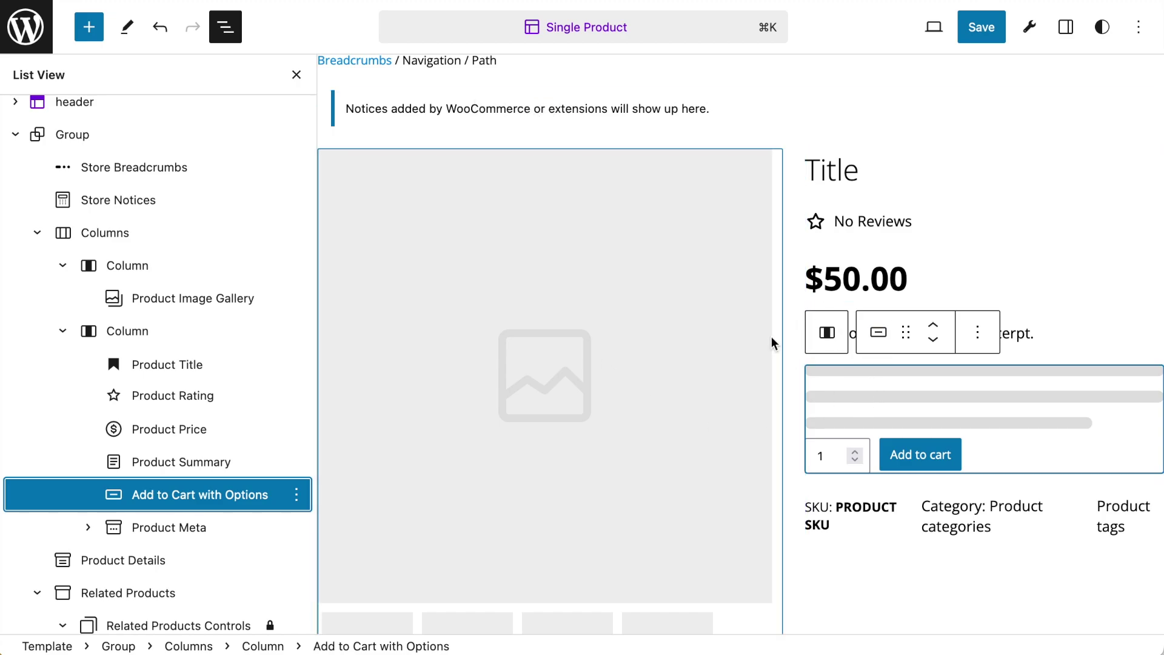
mouse_move(790, 335)
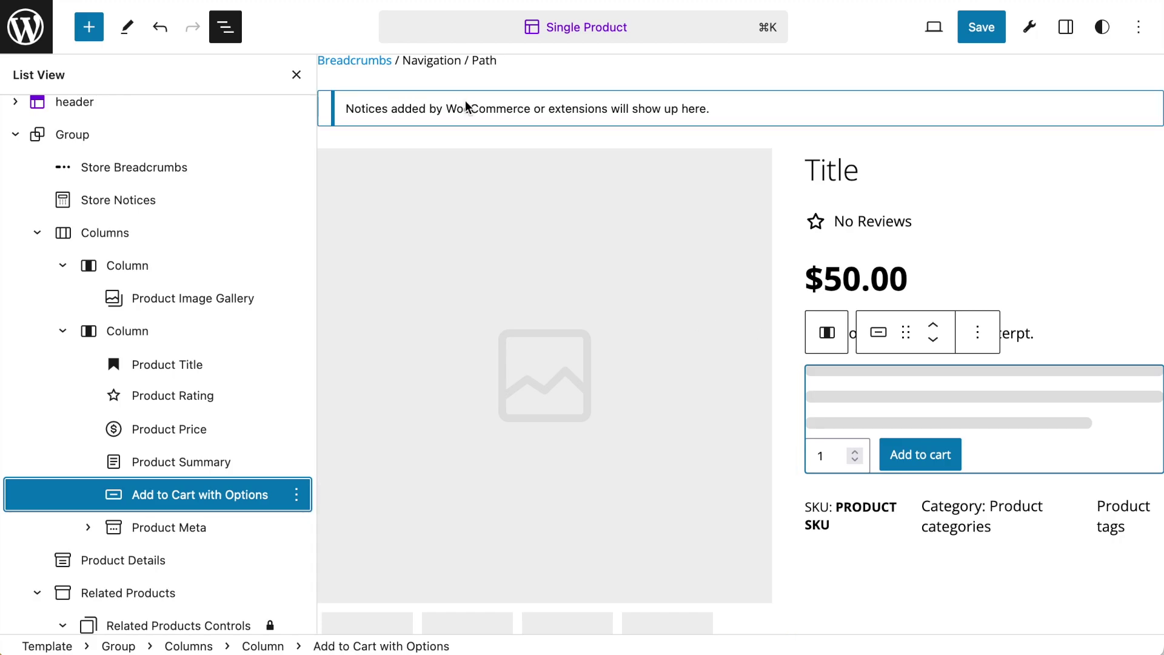
mouse_move(456, 145)
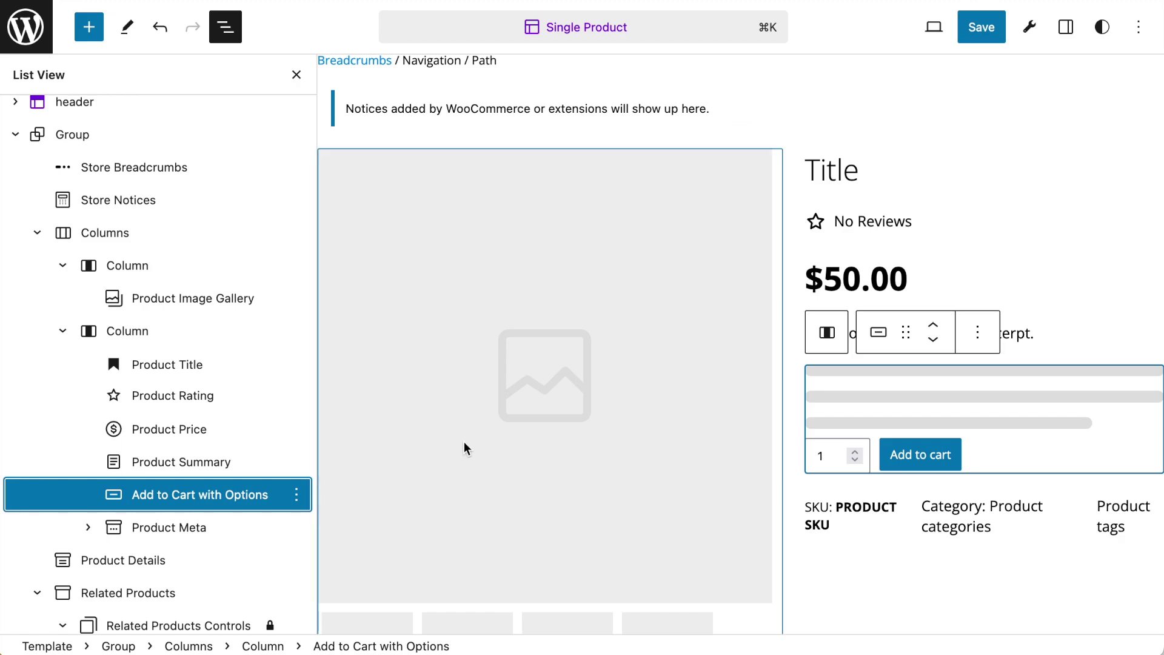
scroll(449, 461, down, 3)
scroll(152, 545, down, 3)
- Expand the Product Meta block and inspect its Row and nested blocks, including the available options for Product categories
click(161, 389)
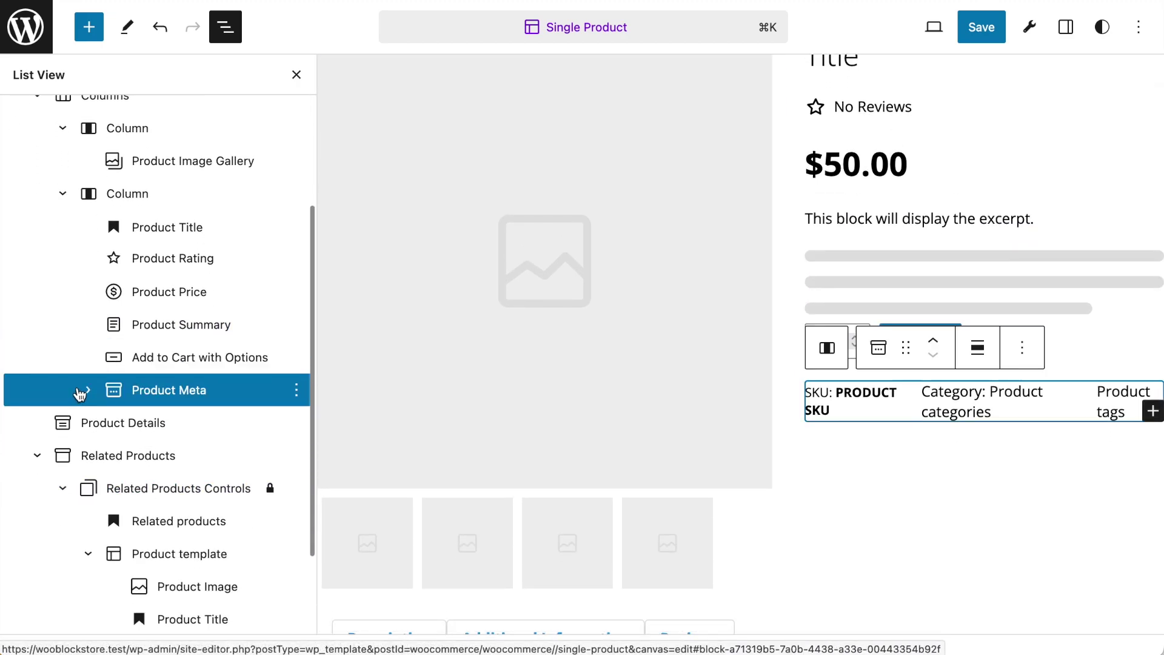
click(88, 390)
click(117, 423)
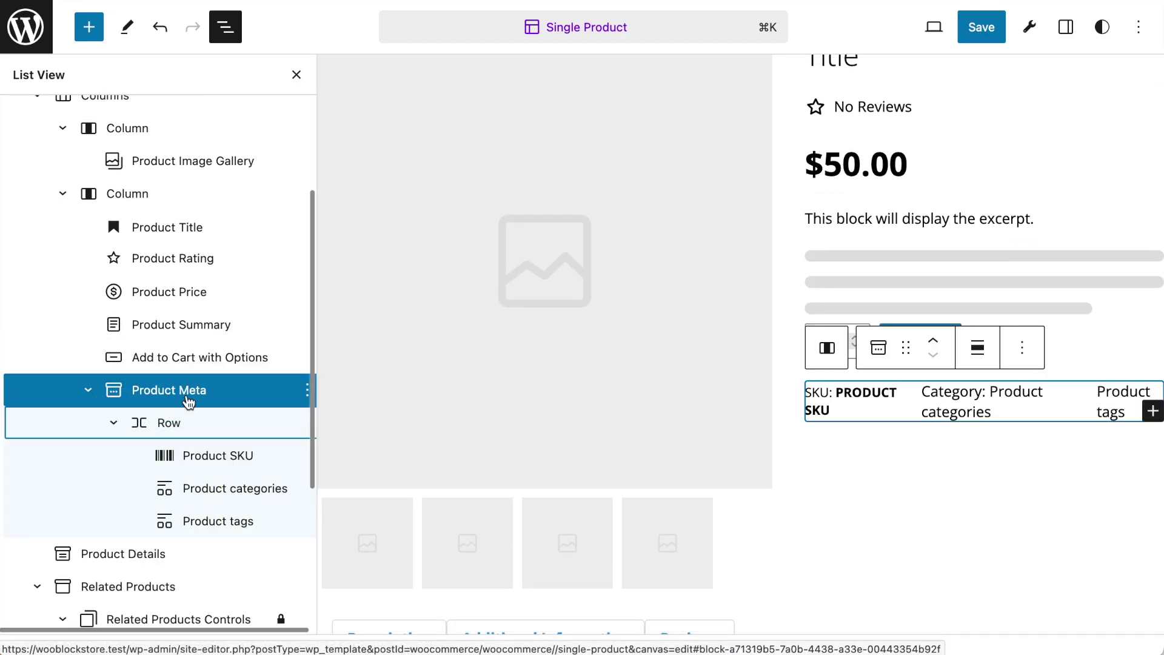
scroll(187, 405, down, 2)
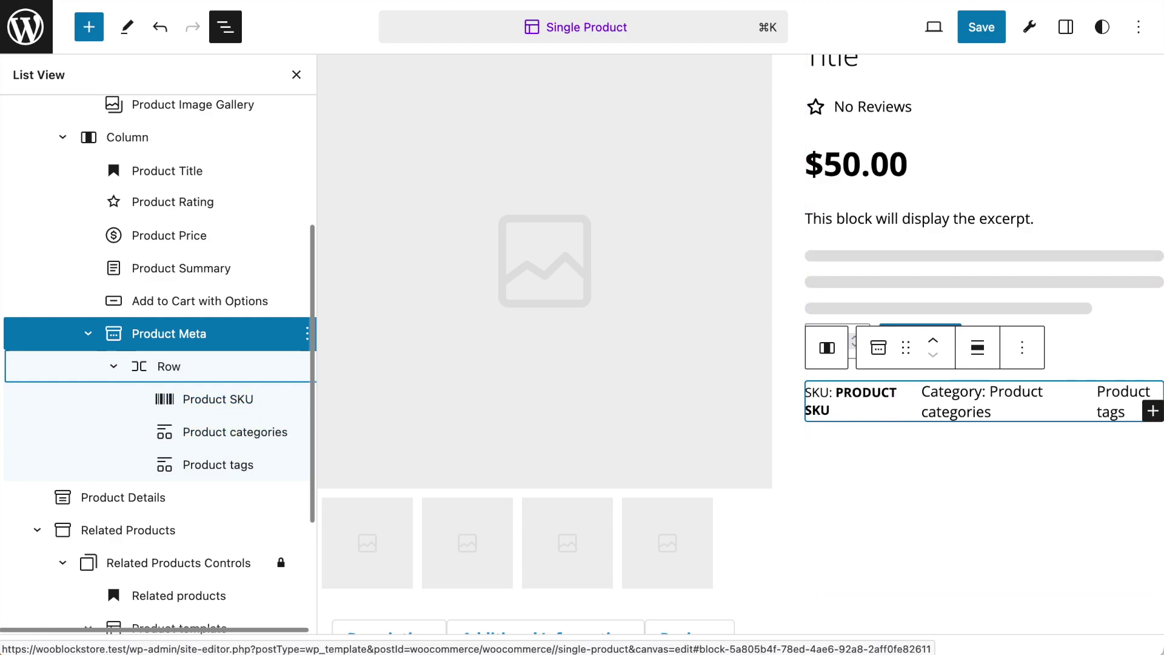
click(246, 434)
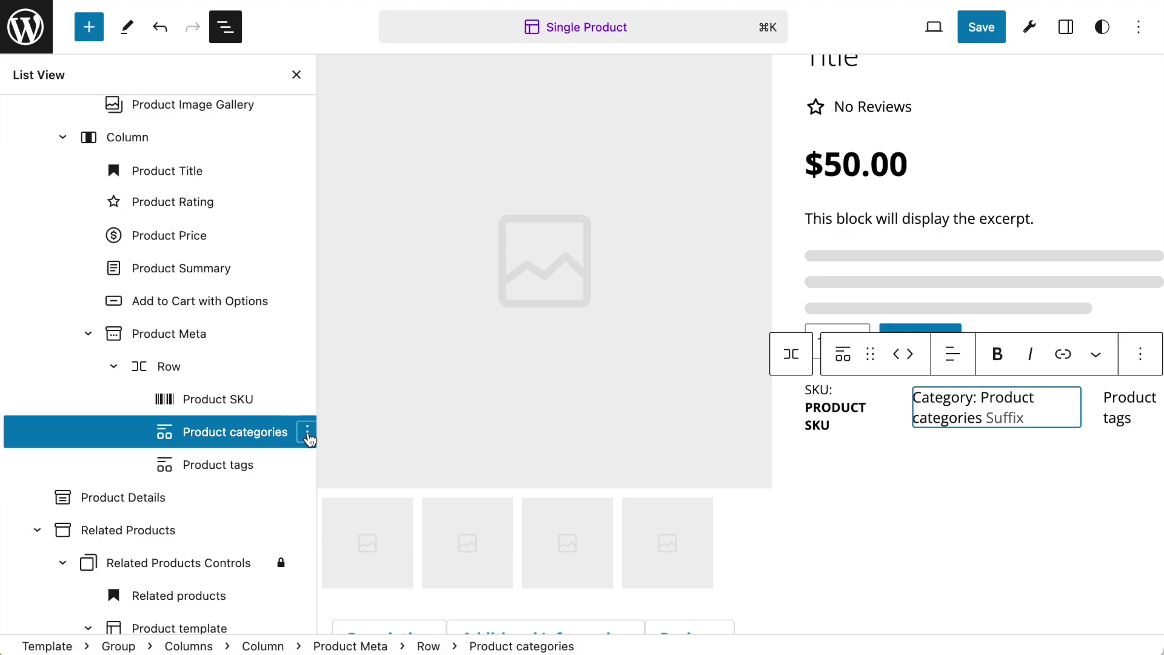
click(307, 432)
scroll(377, 330, down, 3)
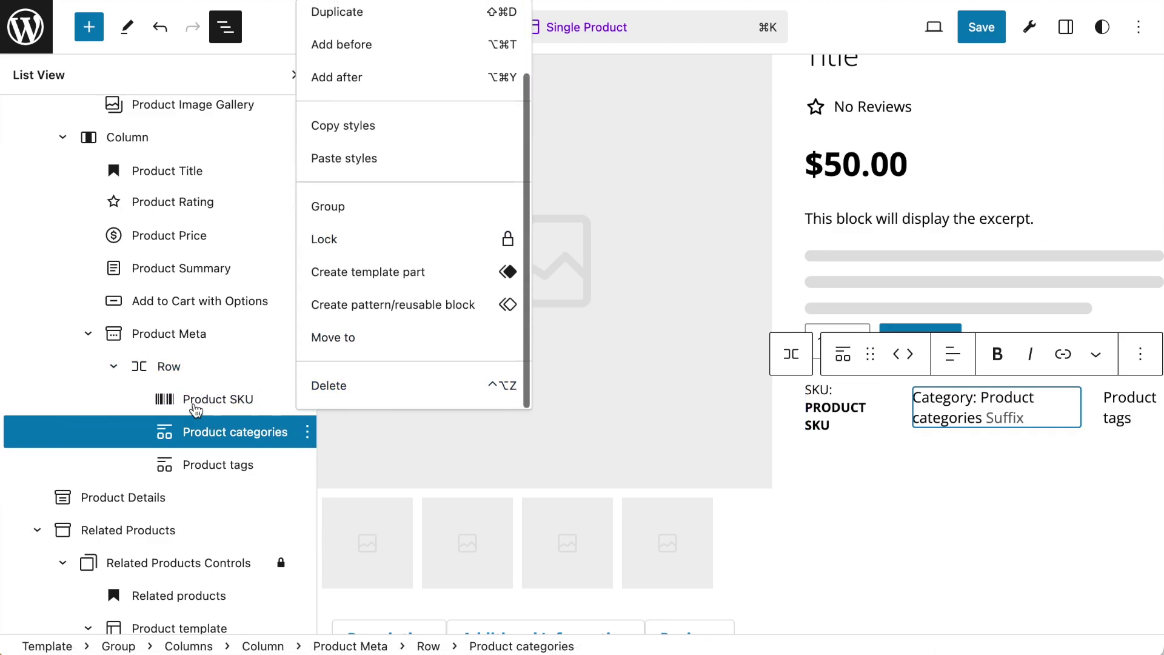
click(179, 371)
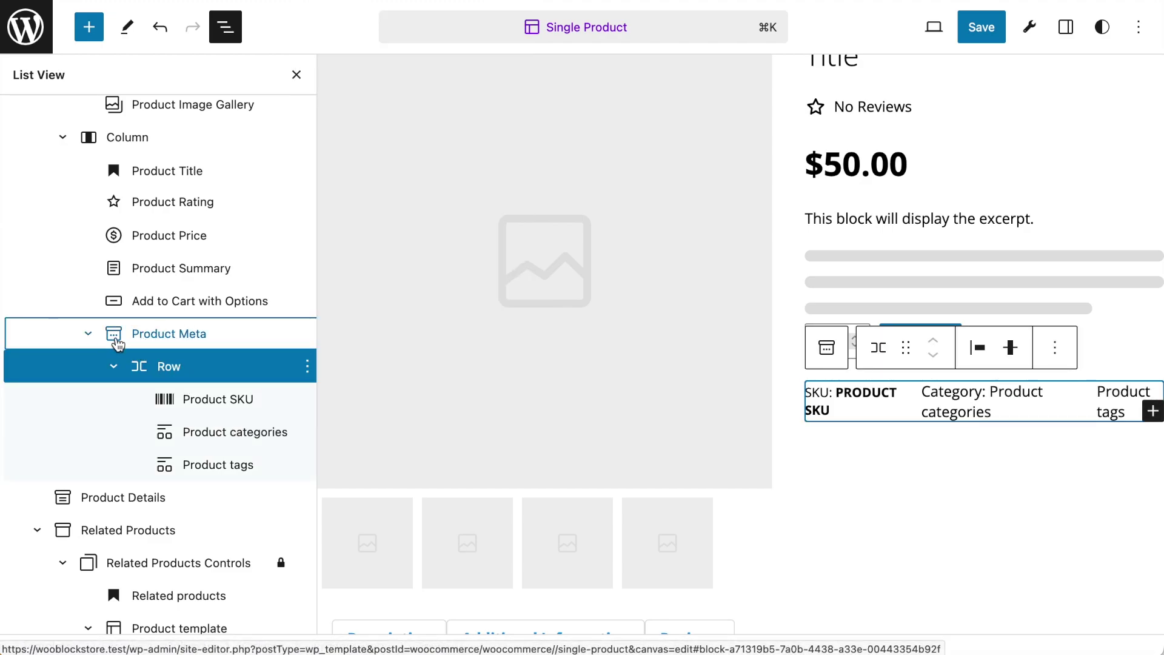
click(143, 344)
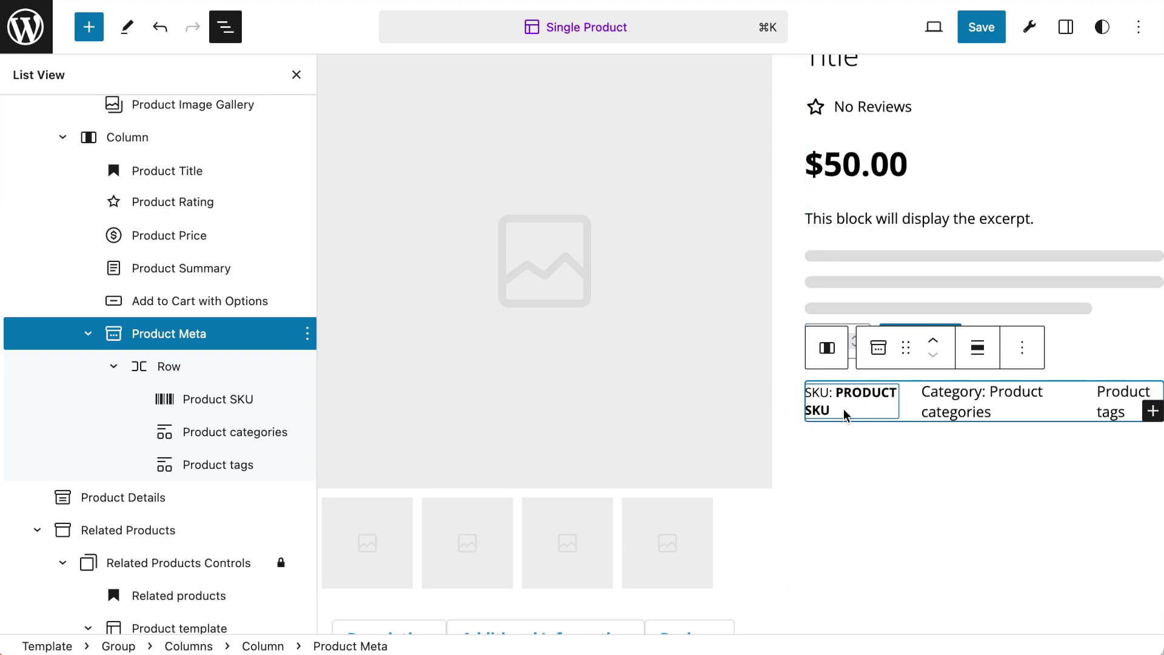
- Move the Product SKU block out of the Row to sit directly under Product Meta, and undo the move
click(211, 400)
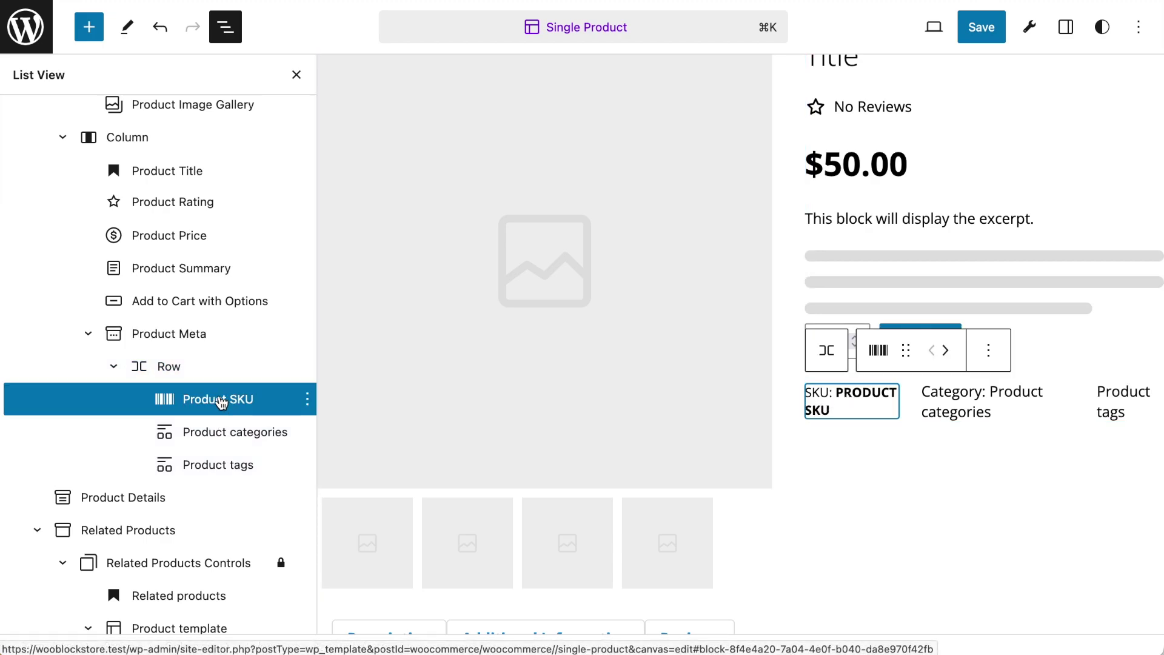
drag(211, 401, 159, 399)
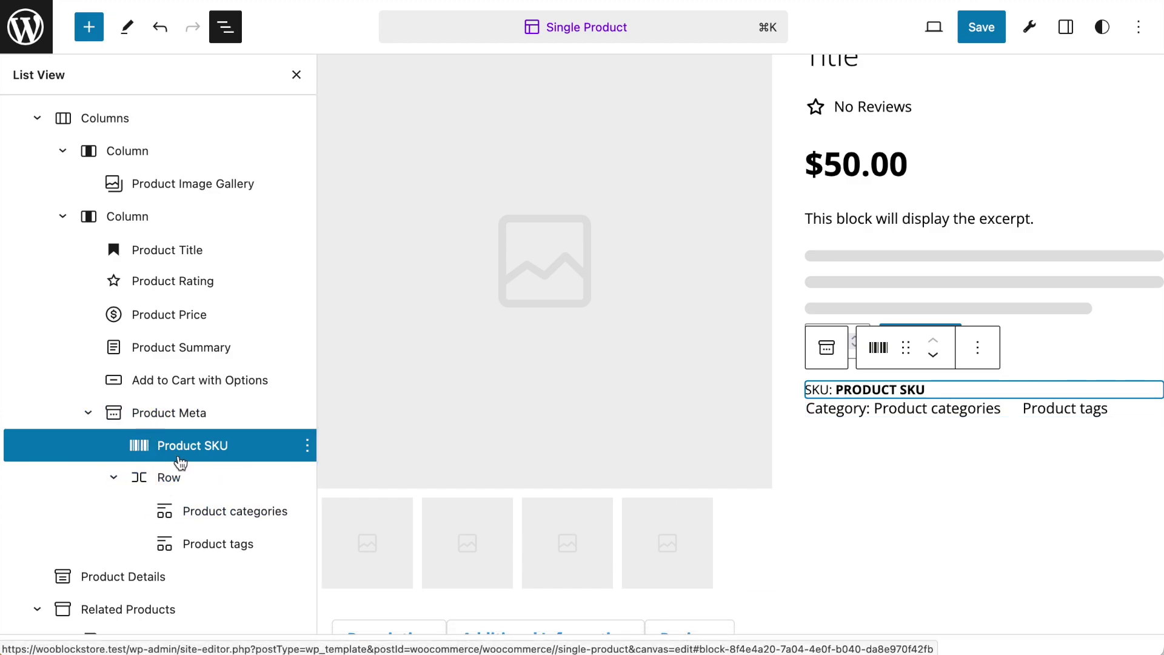
key(super+z)
- Inspect the Product Details block, its Description, Additional Information and Reviews preview, and its block options
scroll(221, 457, down, 3)
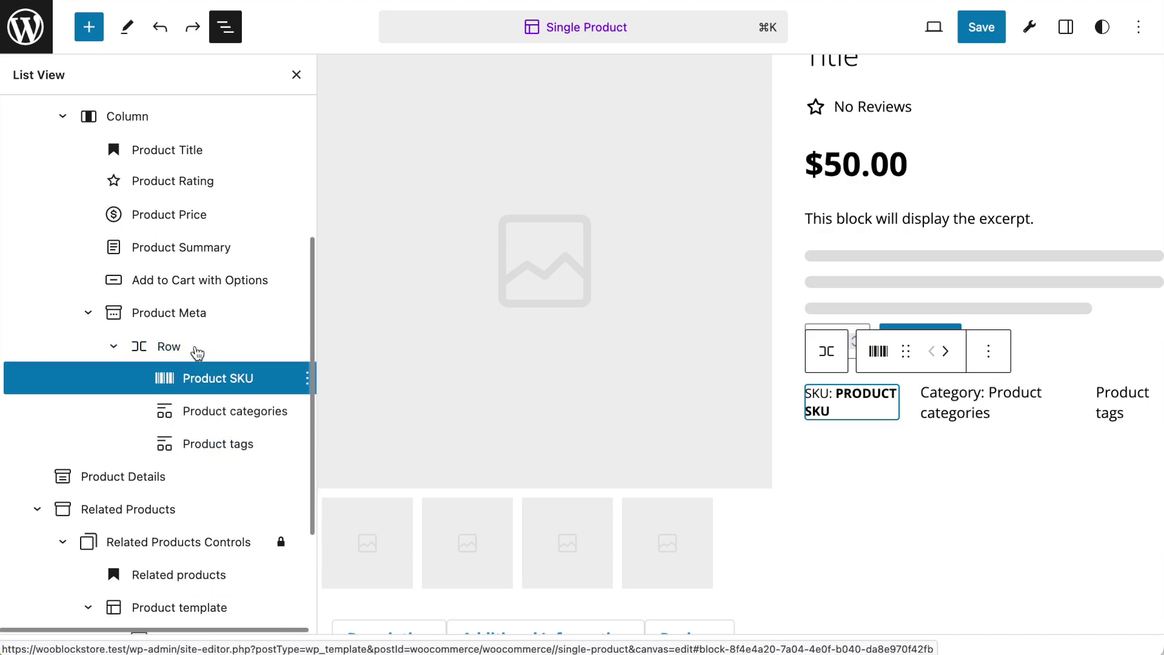
scroll(180, 340, down, 5)
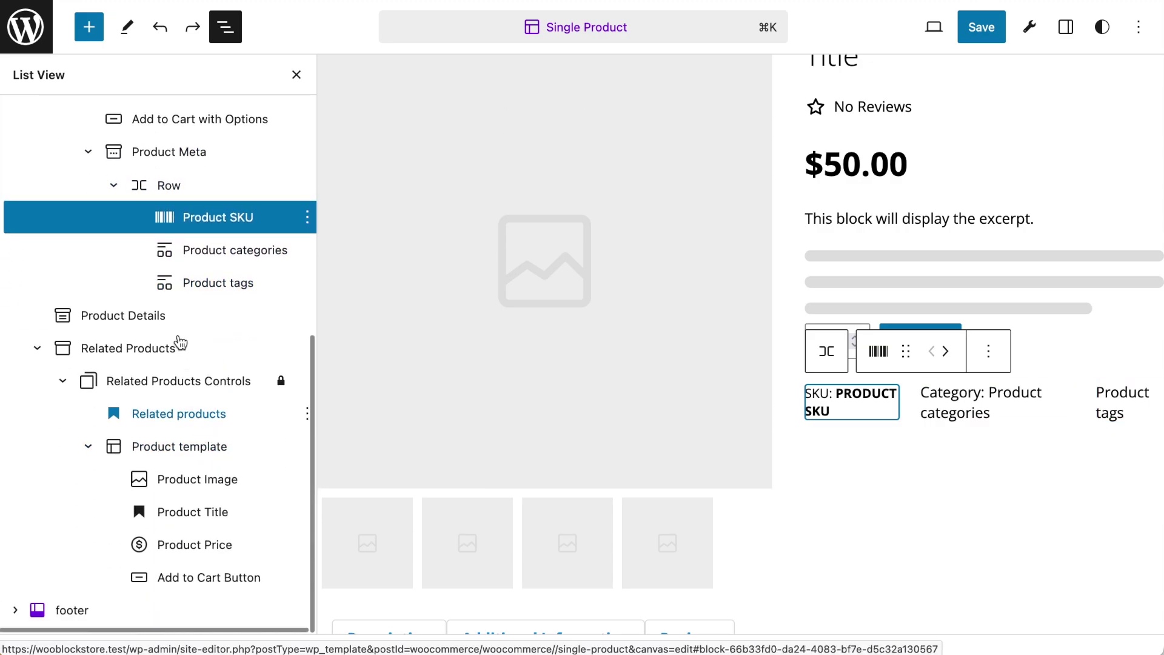
click(134, 315)
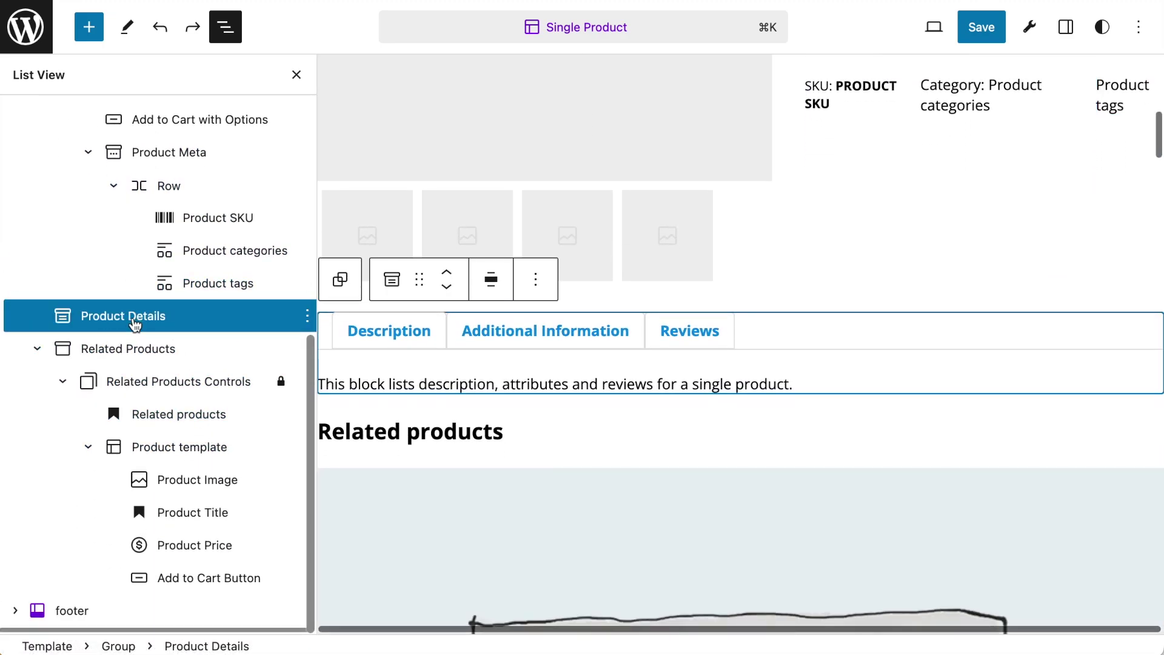
scroll(667, 336, down, 2)
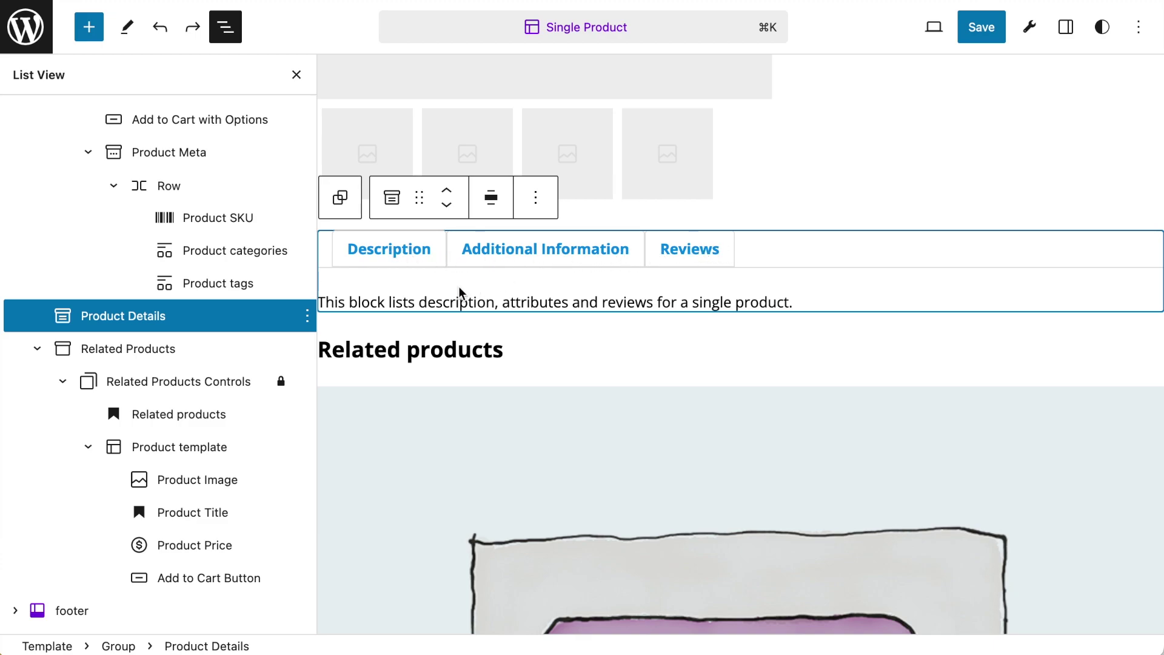
click(308, 317)
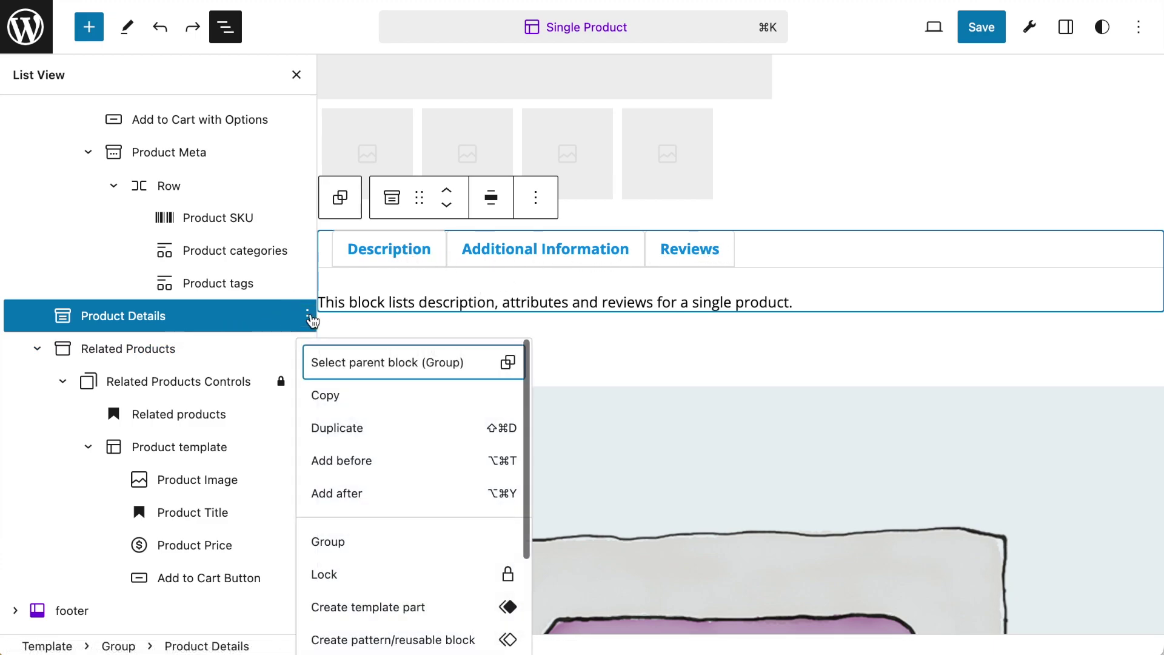
click(127, 321)
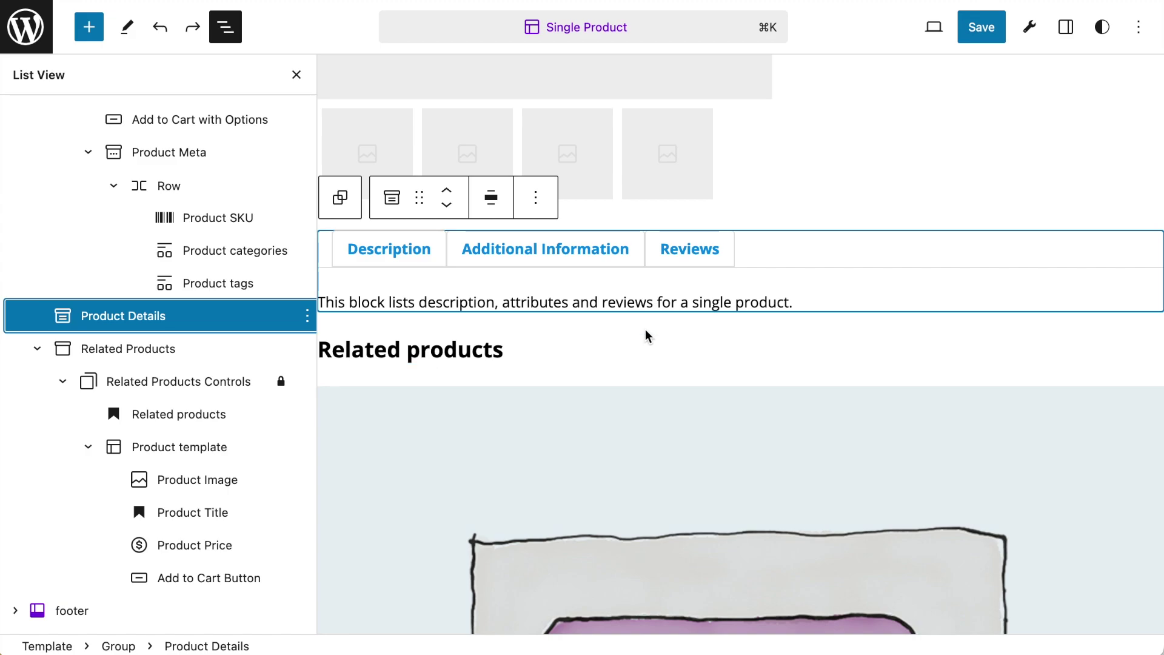
mouse_move(657, 320)
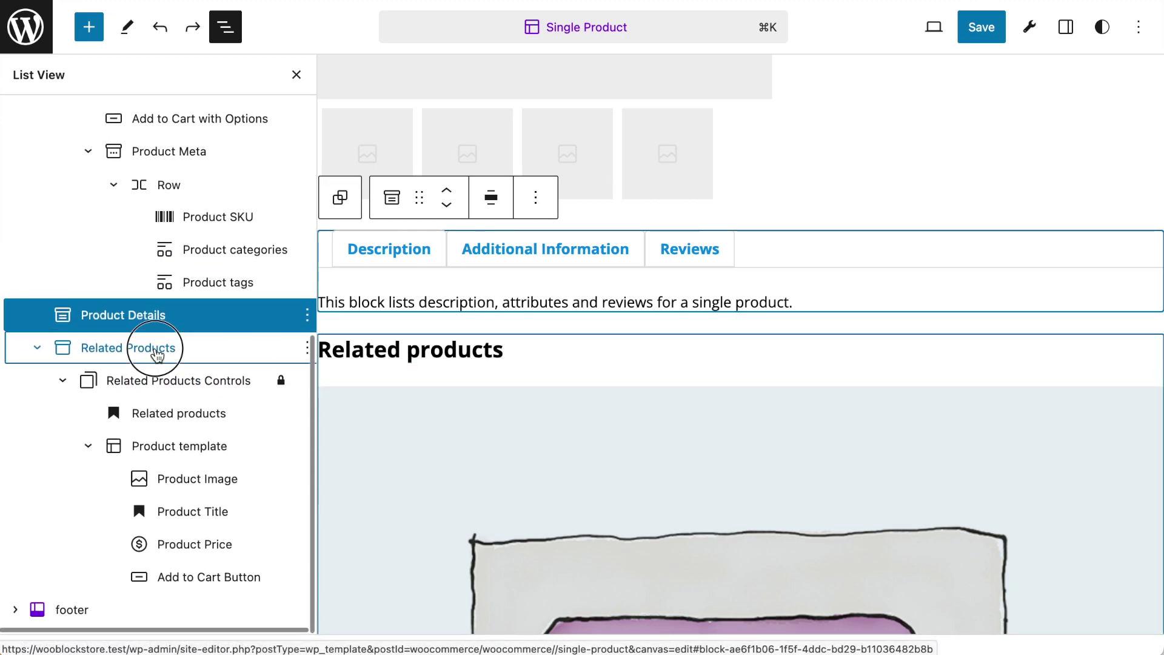
- Inspect the Related Products block, its Related Products Controls and the Related products heading
click(163, 348)
click(195, 383)
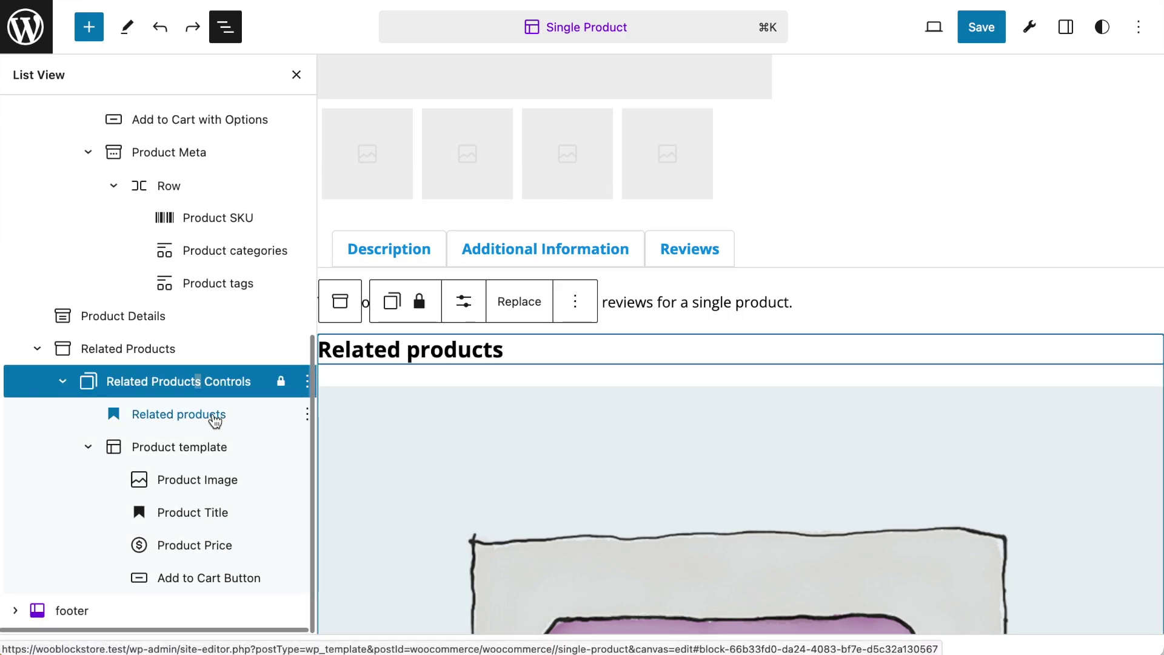
click(214, 415)
click(454, 362)
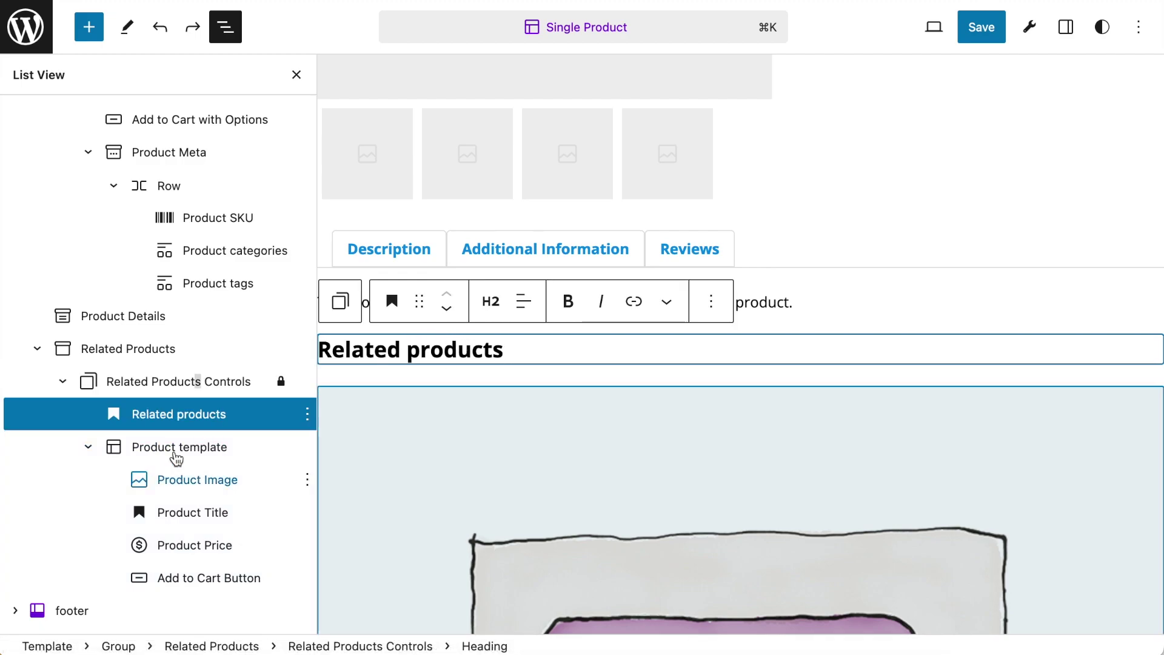
- Switch the Product template block under Related Products Controls to grid view
click(149, 447)
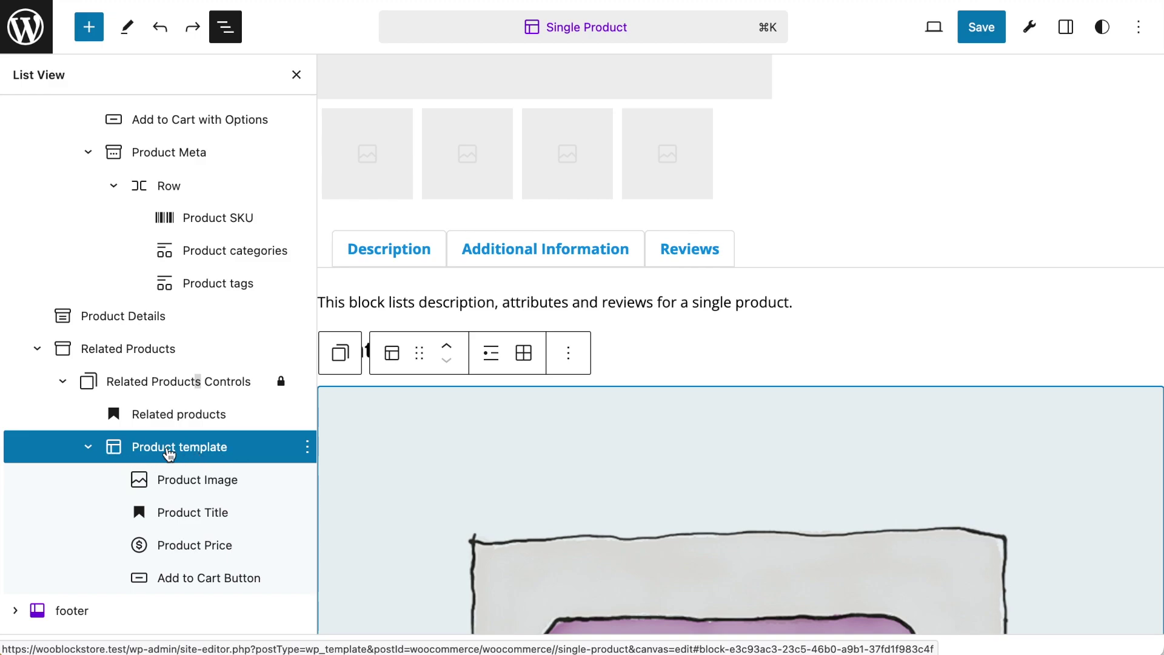
scroll(668, 442, down, 15)
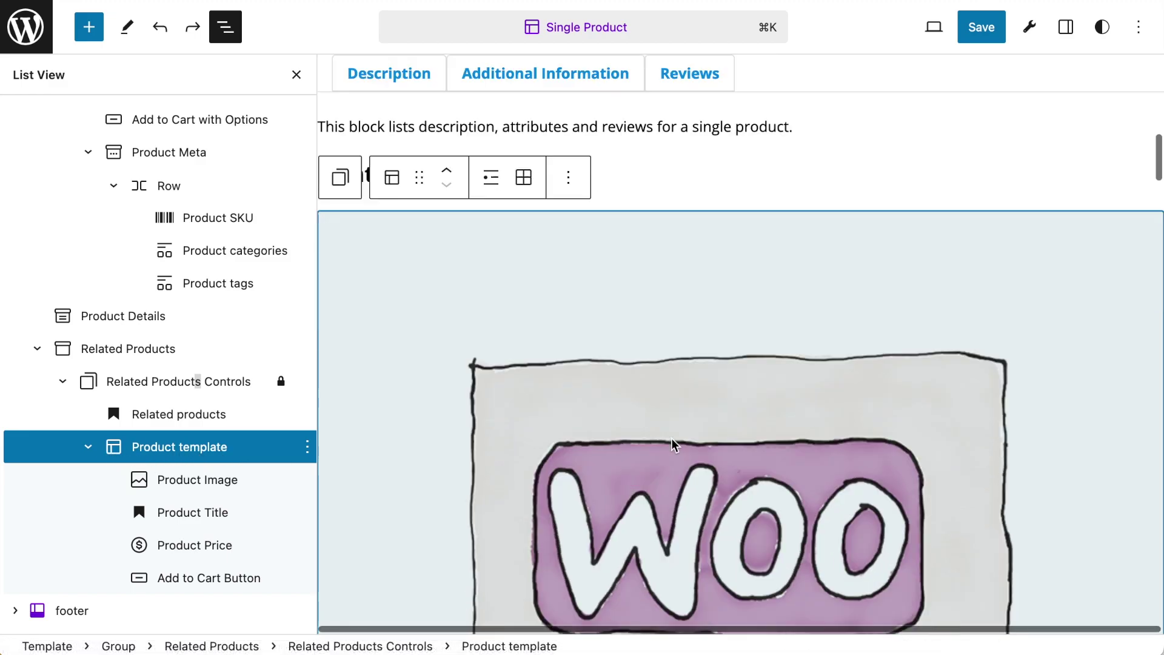
scroll(669, 442, up, 10)
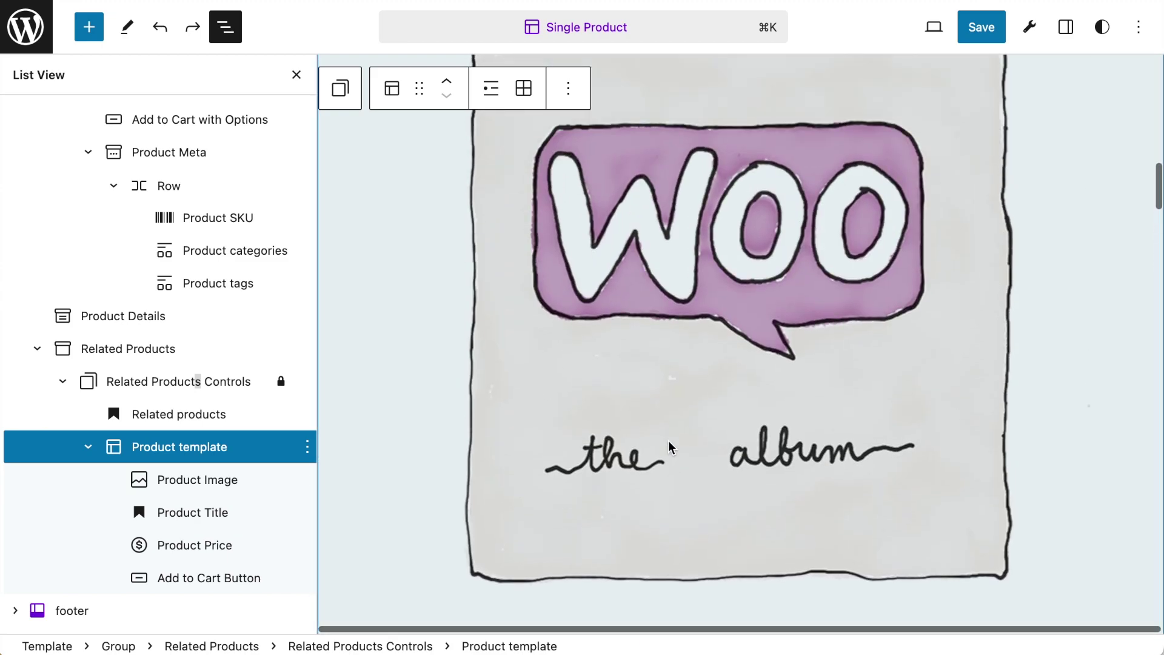
scroll(668, 442, down, 5)
scroll(669, 447, down, 3)
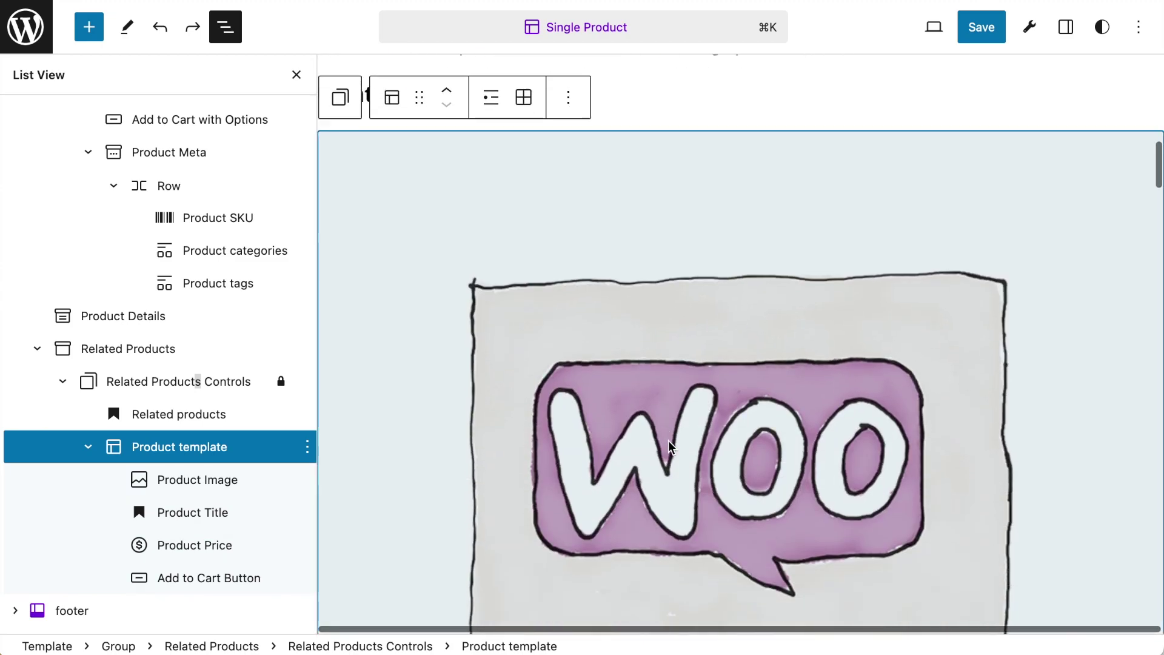
click(493, 100)
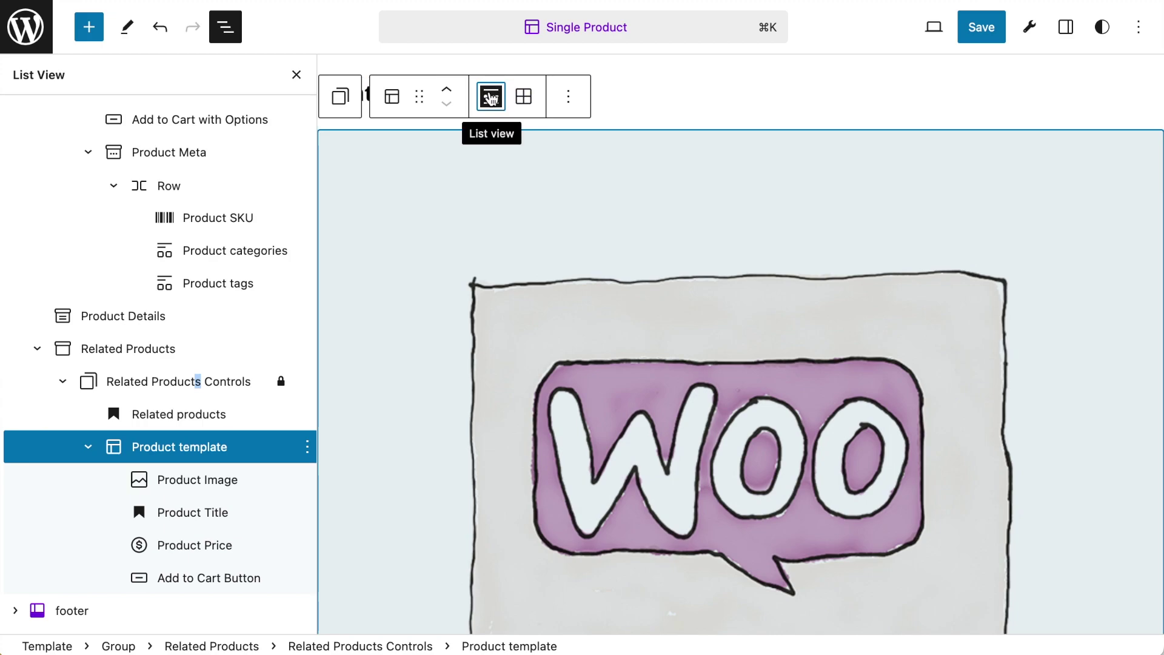
click(524, 97)
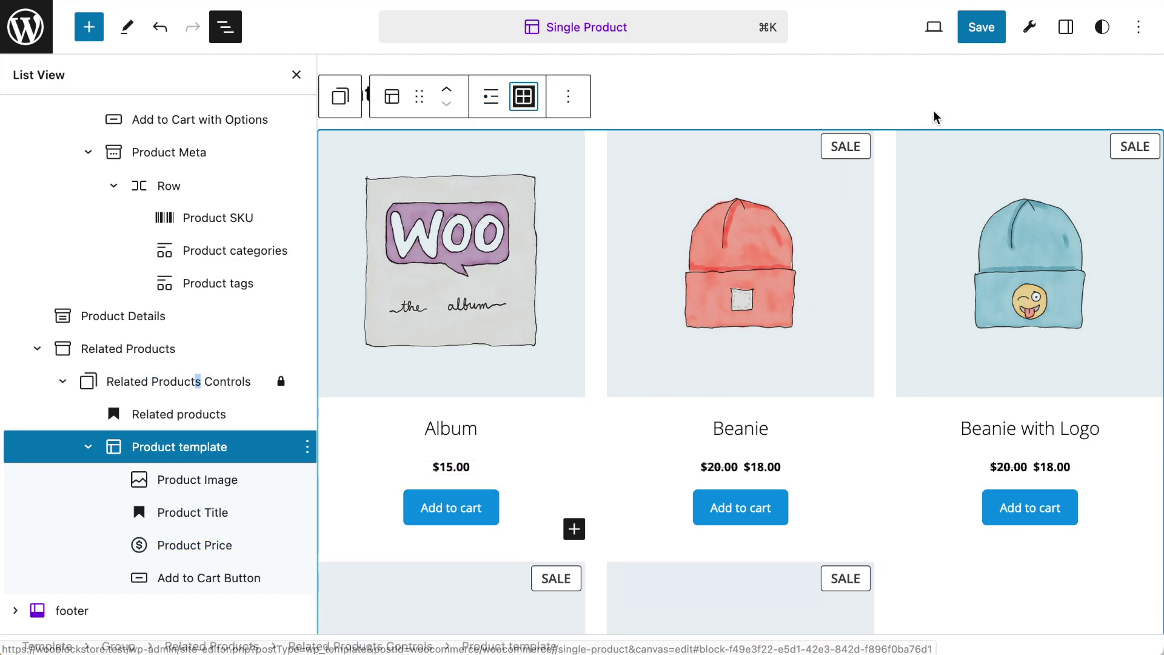
- Set the Product template grid under Related Products to 5 columns and view the wider layout without the block settings
click(1066, 28)
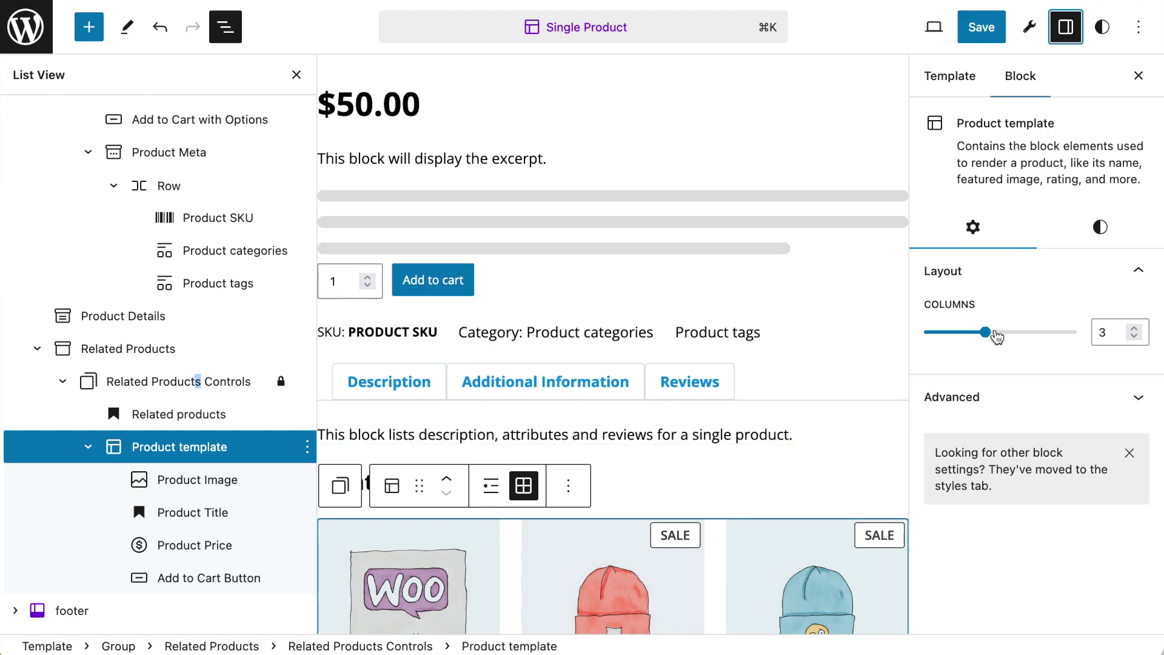
double_click(1112, 332)
text(5)
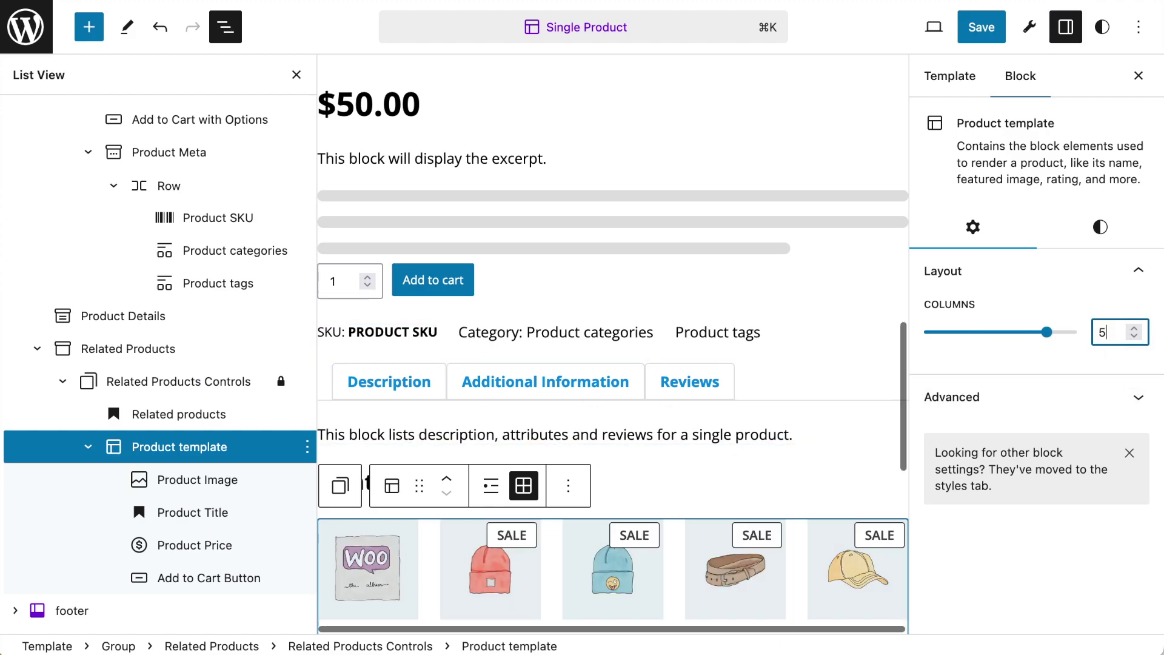
scroll(597, 471, down, 1)
scroll(597, 472, down, 5)
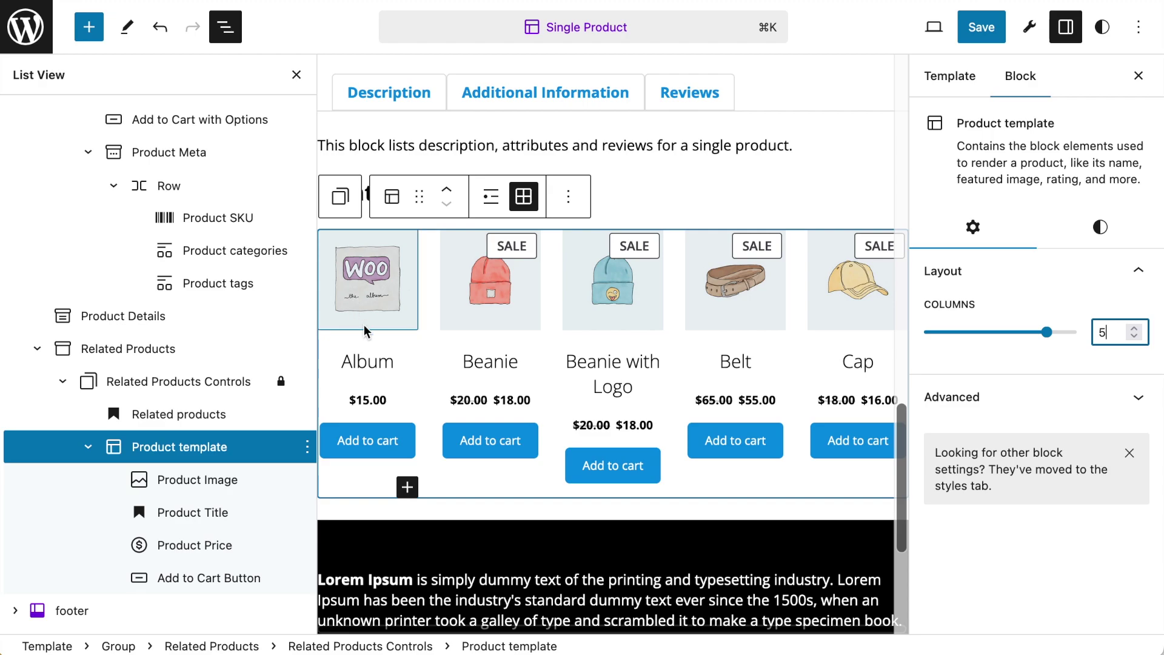
click(1140, 77)
scroll(747, 328, up, 4)
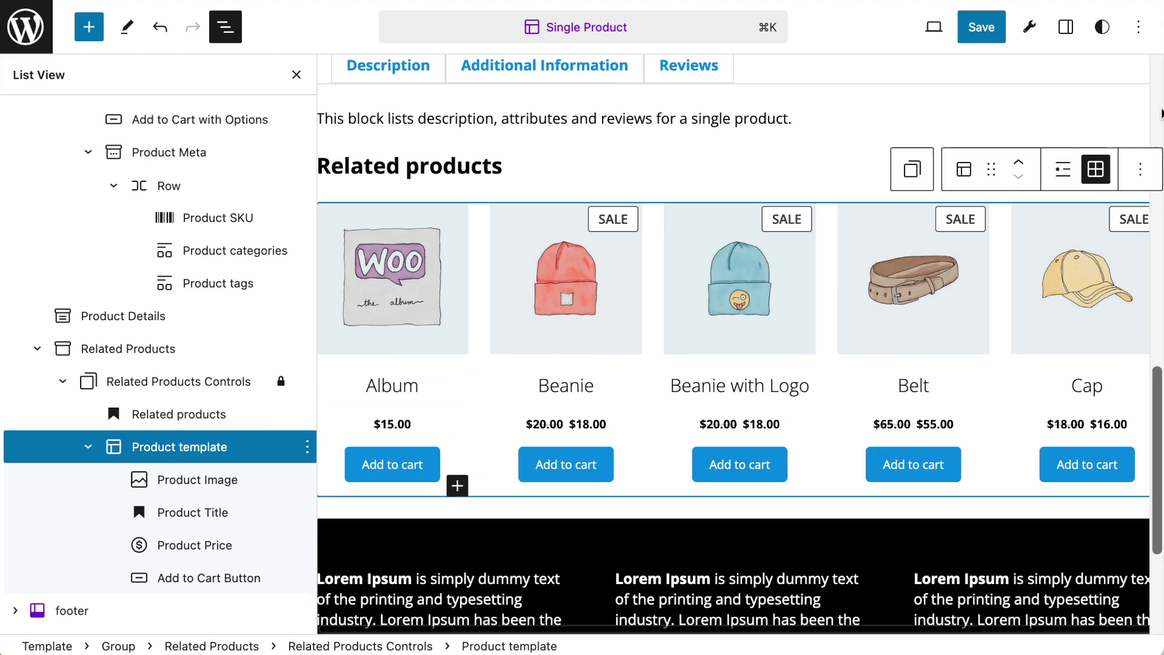
- Try the list view on the Related Products' Product template block and return it to grid view
click(1065, 27)
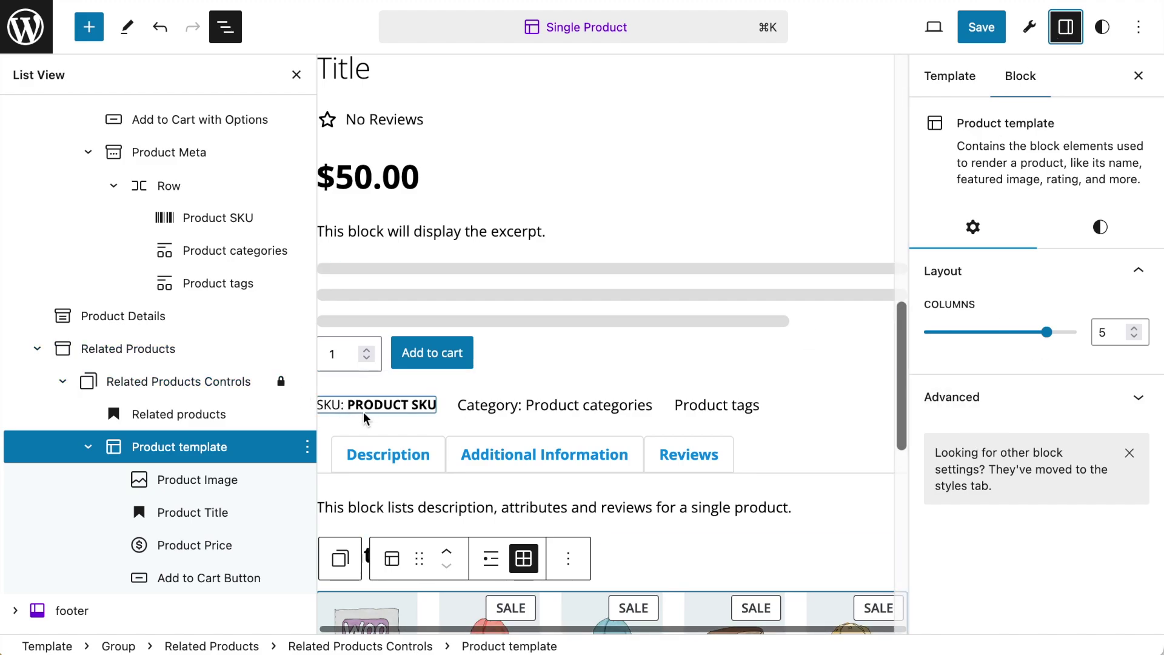
scroll(364, 412, down, 7)
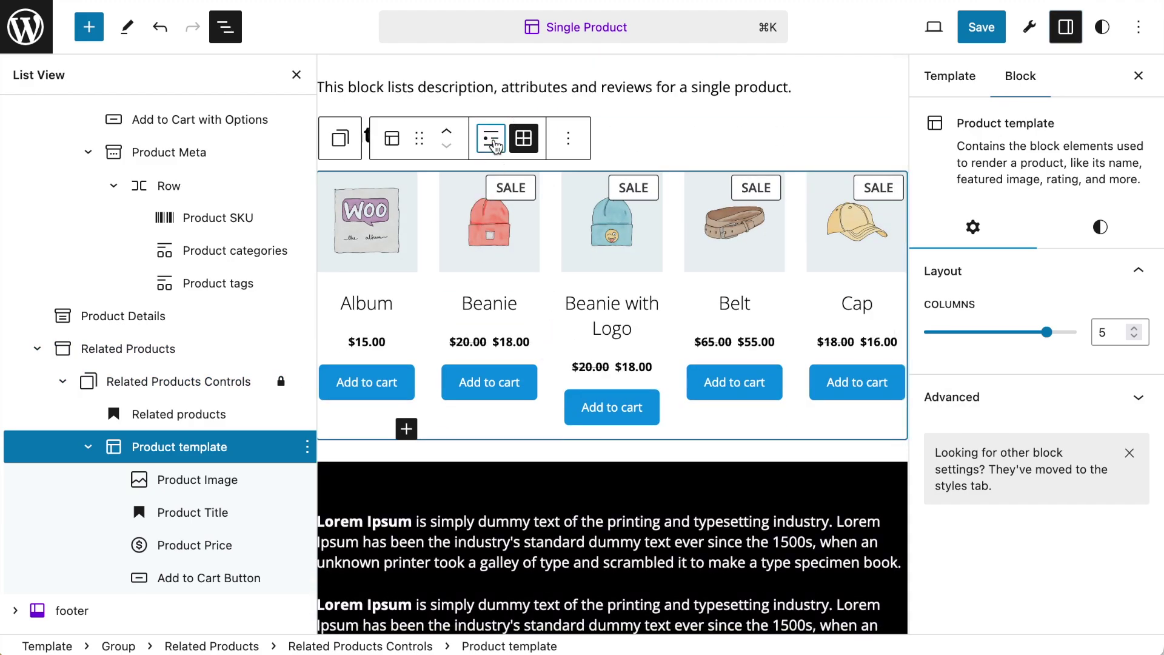
click(493, 141)
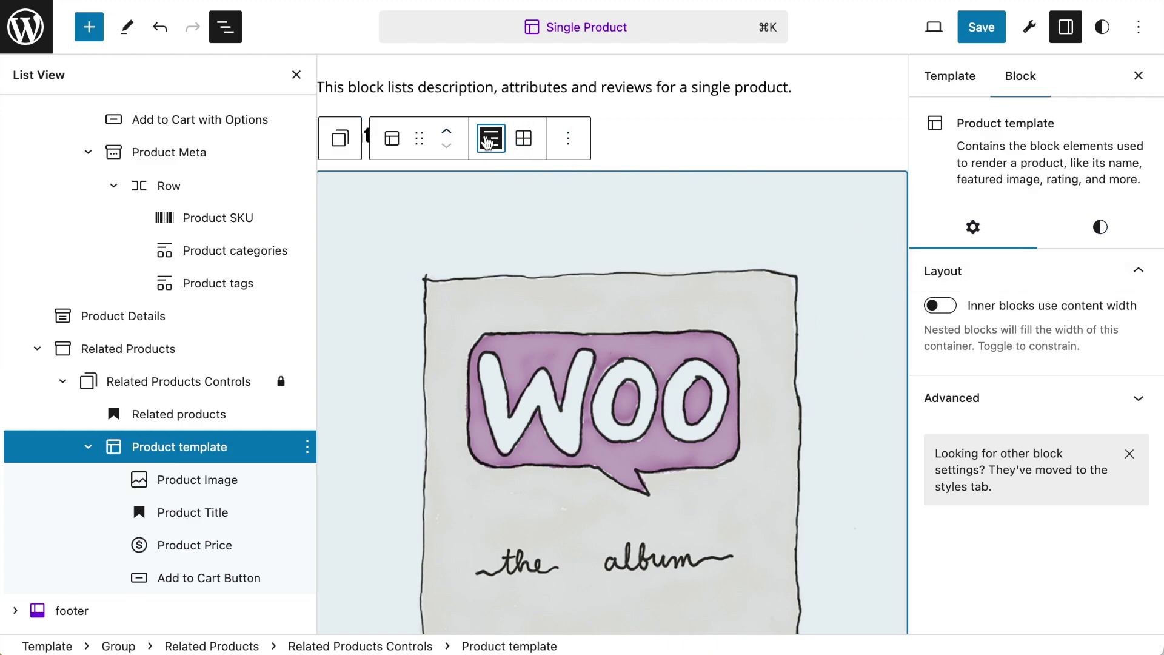
click(523, 139)
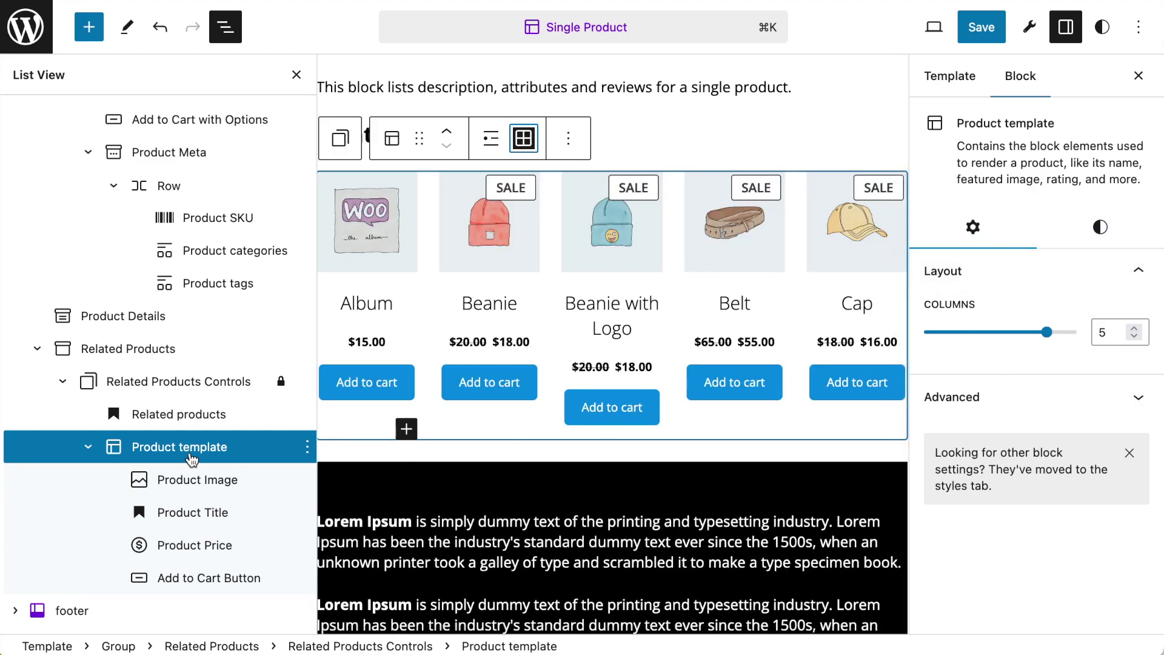
- Try Vivid red as the Related products heading's text color, remove it, and apply Vivid red as its background
click(206, 419)
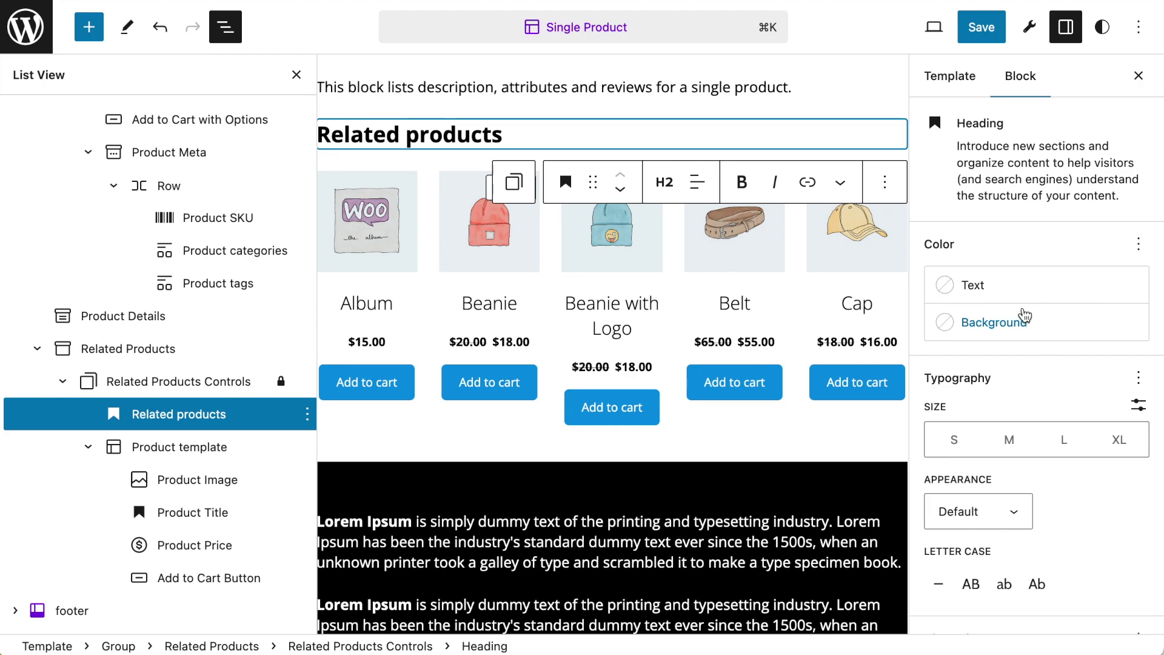
click(974, 286)
click(828, 452)
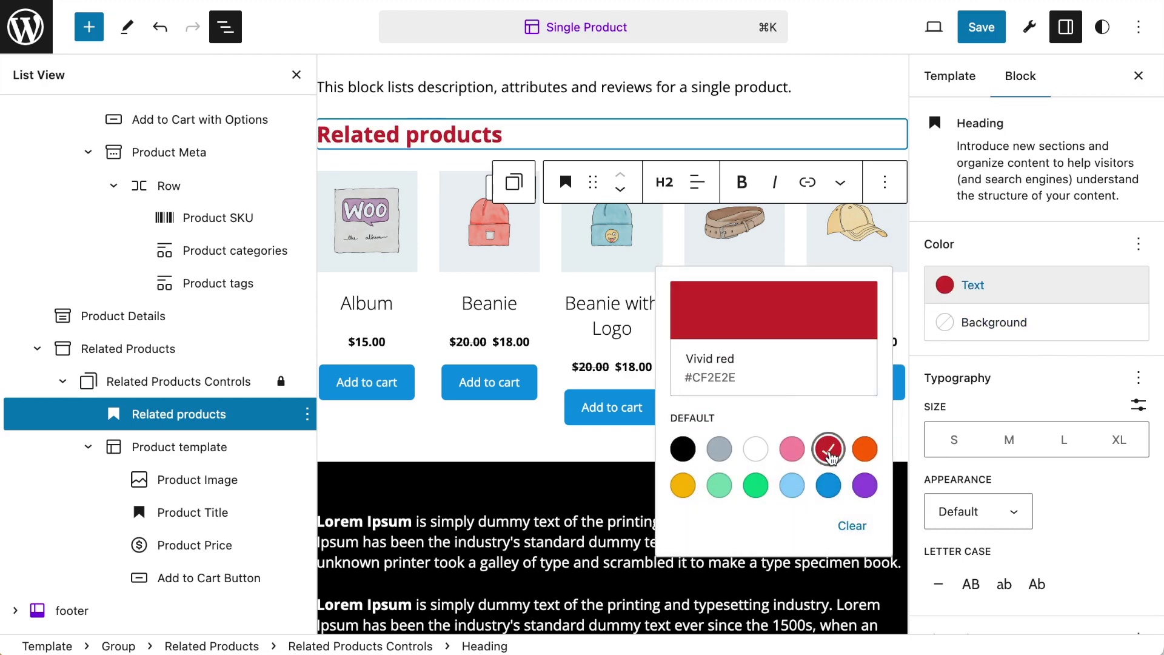
click(829, 452)
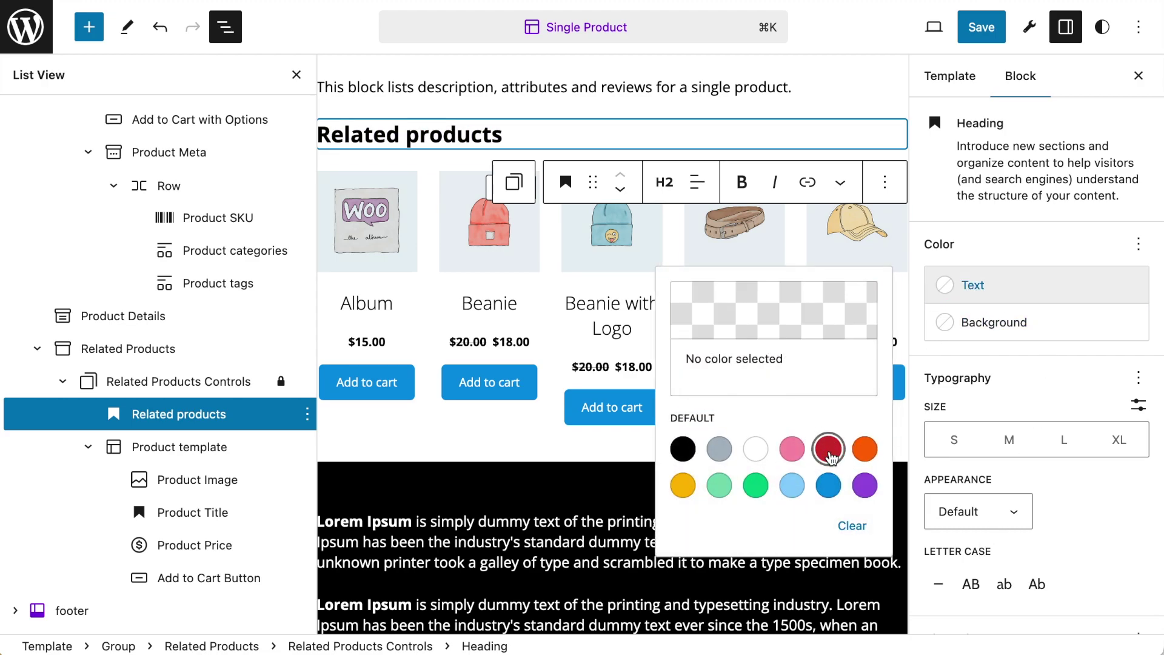
click(1018, 322)
click(829, 537)
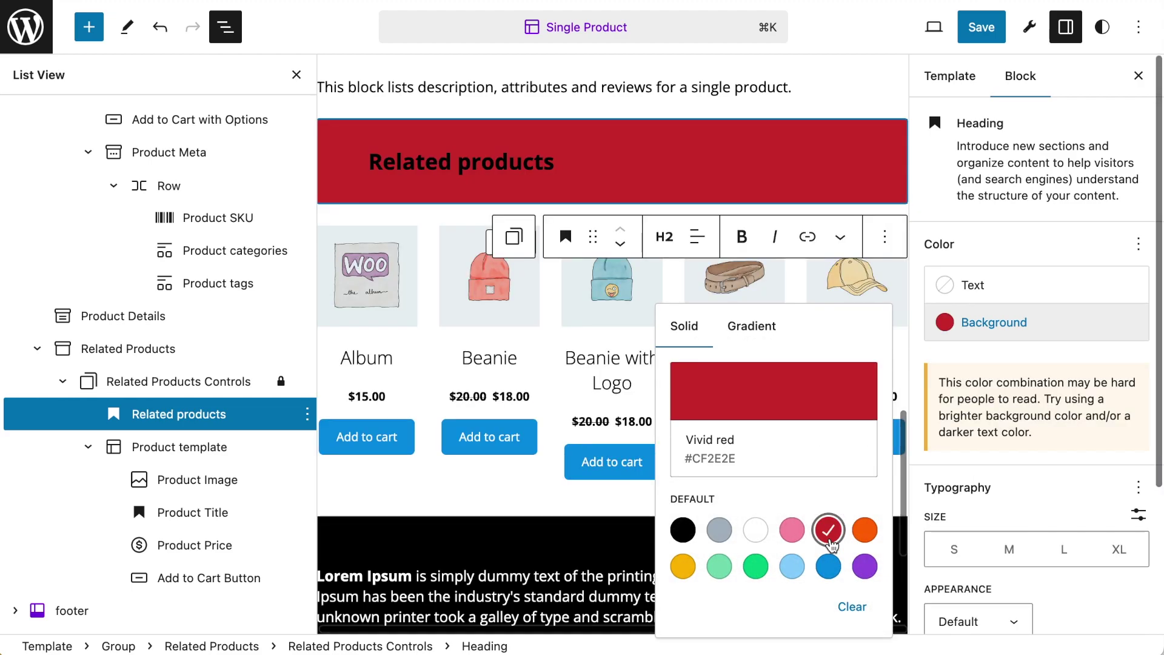
- Enable padding and margin for the Related products heading, try a vertical padding of 2, and undo the heading's styling changes
scroll(1099, 512, down, 5)
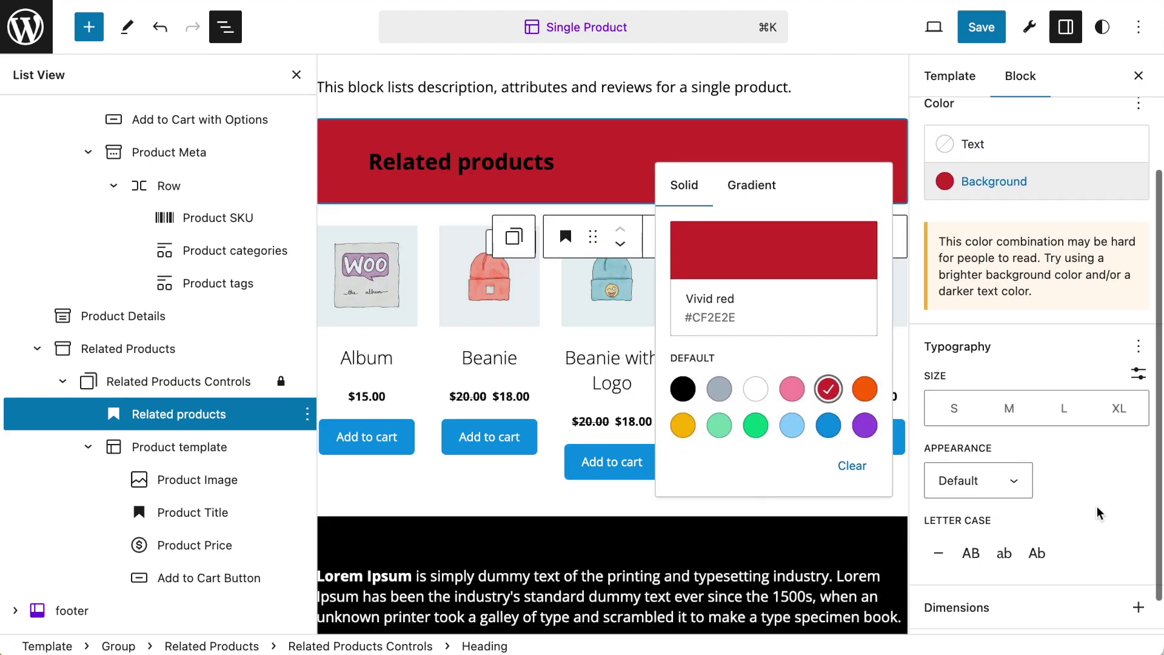
click(1138, 568)
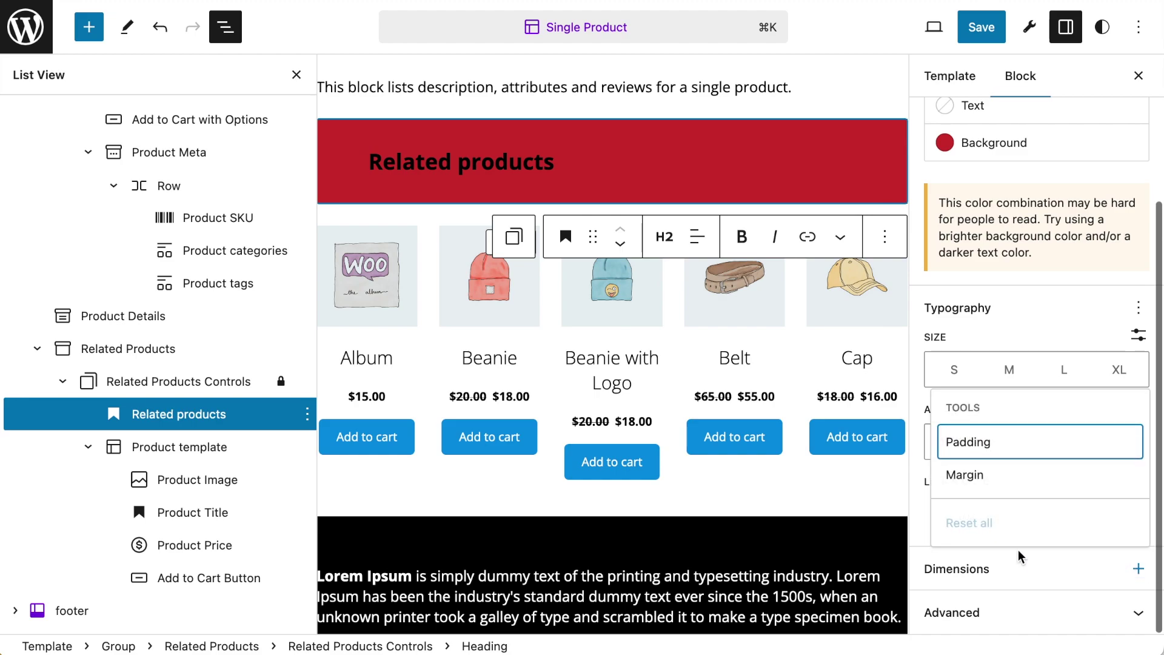
click(970, 442)
click(979, 475)
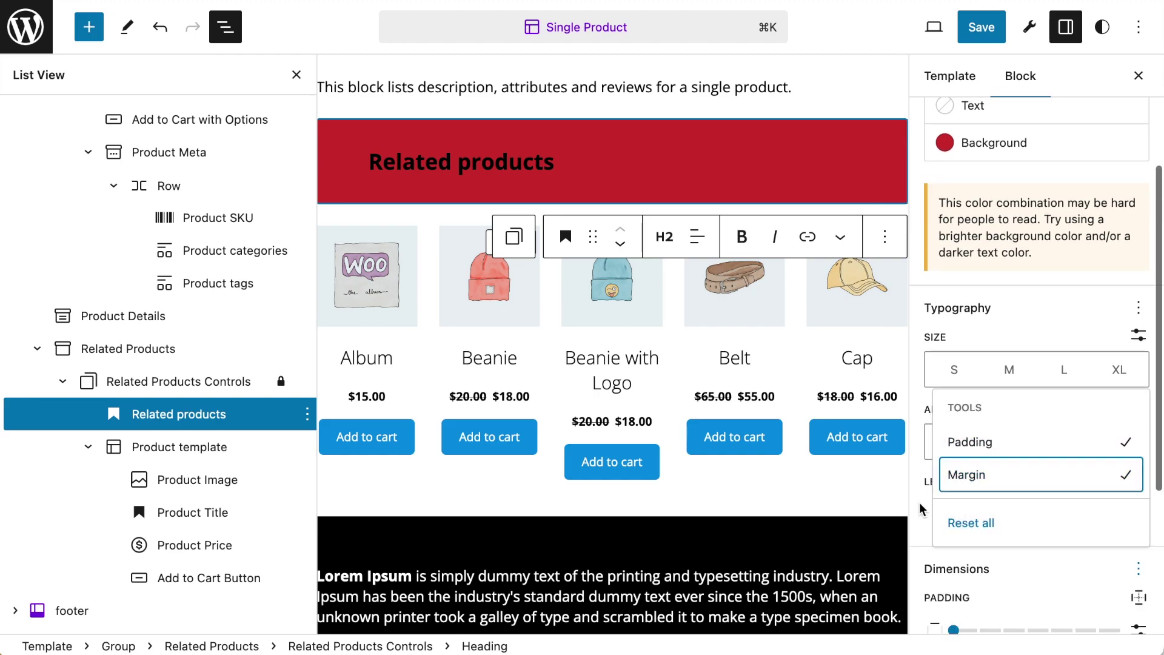
scroll(921, 508, down, 3)
click(925, 494)
drag(955, 466, 993, 474)
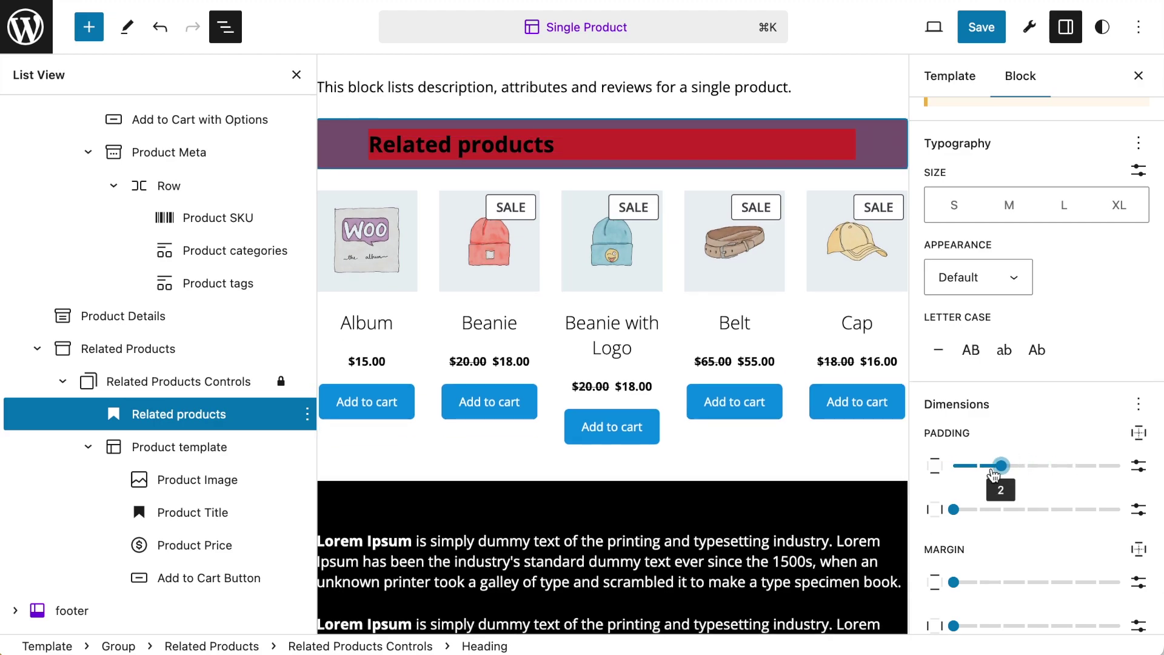
key(super+z)
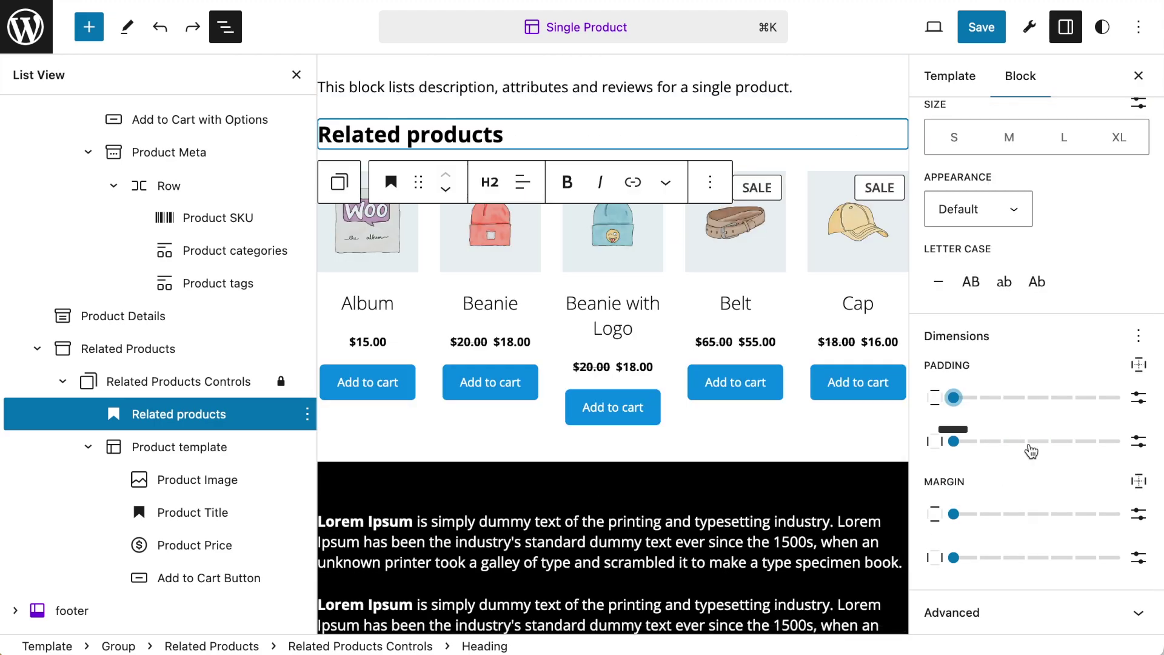
- Delete the whole Related Products block from the template and confirm its removal
scroll(647, 328, up, 2)
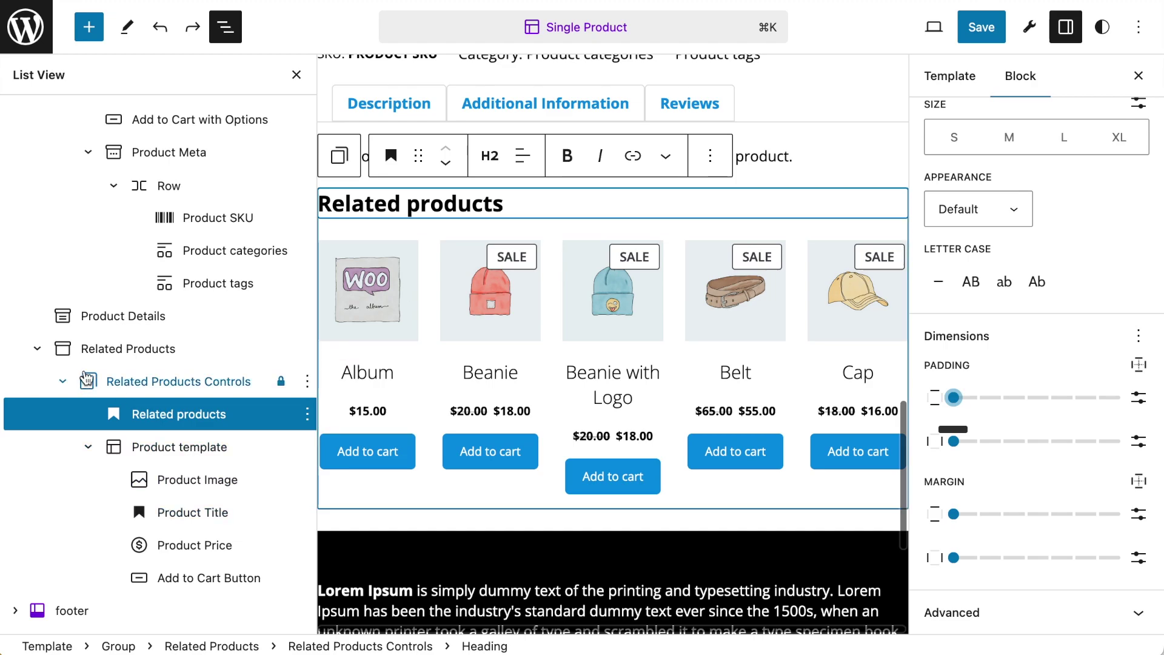
click(124, 357)
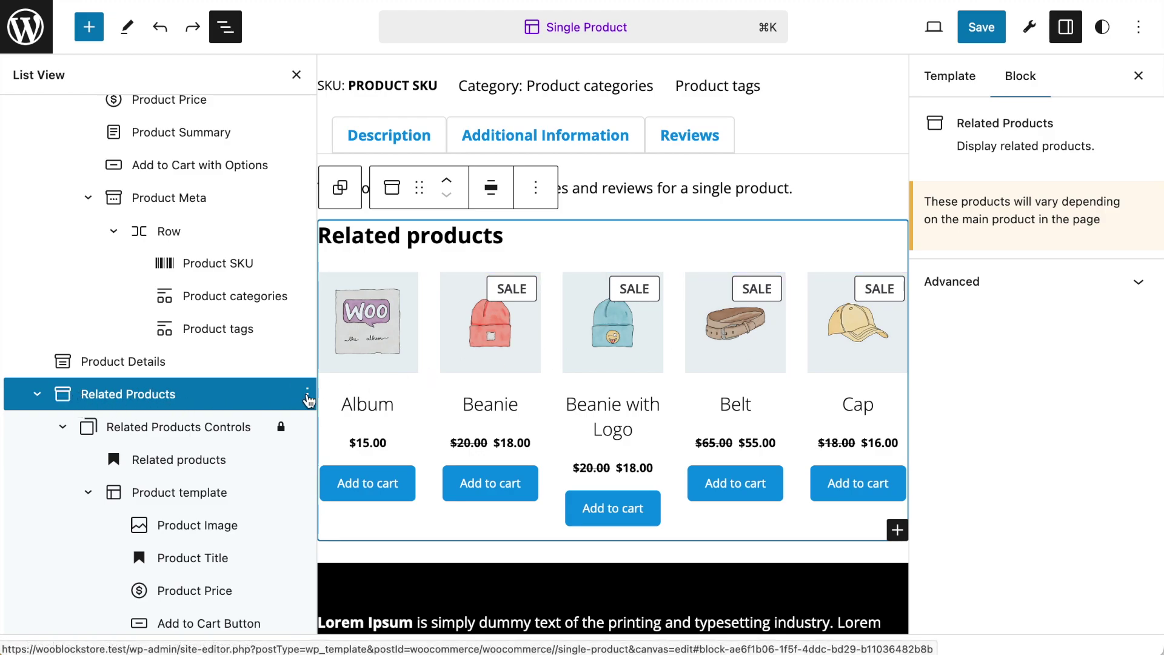
click(307, 394)
scroll(390, 322, down, 2)
click(361, 345)
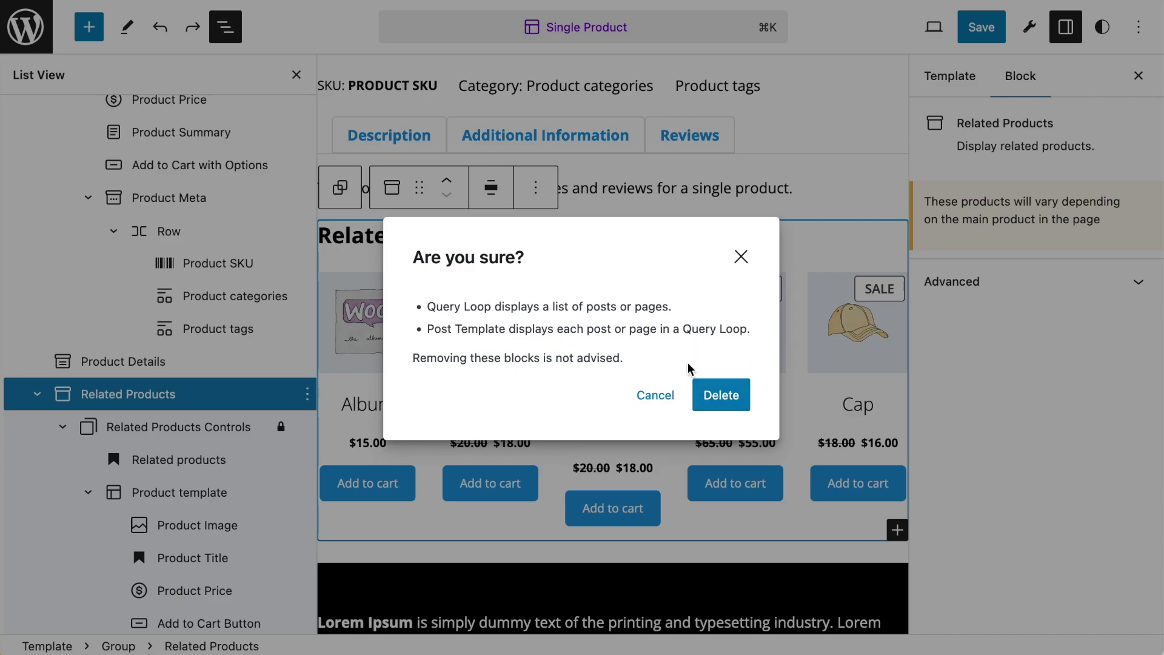
click(724, 395)
- Delete the Product Details block with its description, additional information and reviews
scroll(504, 355, up, 5)
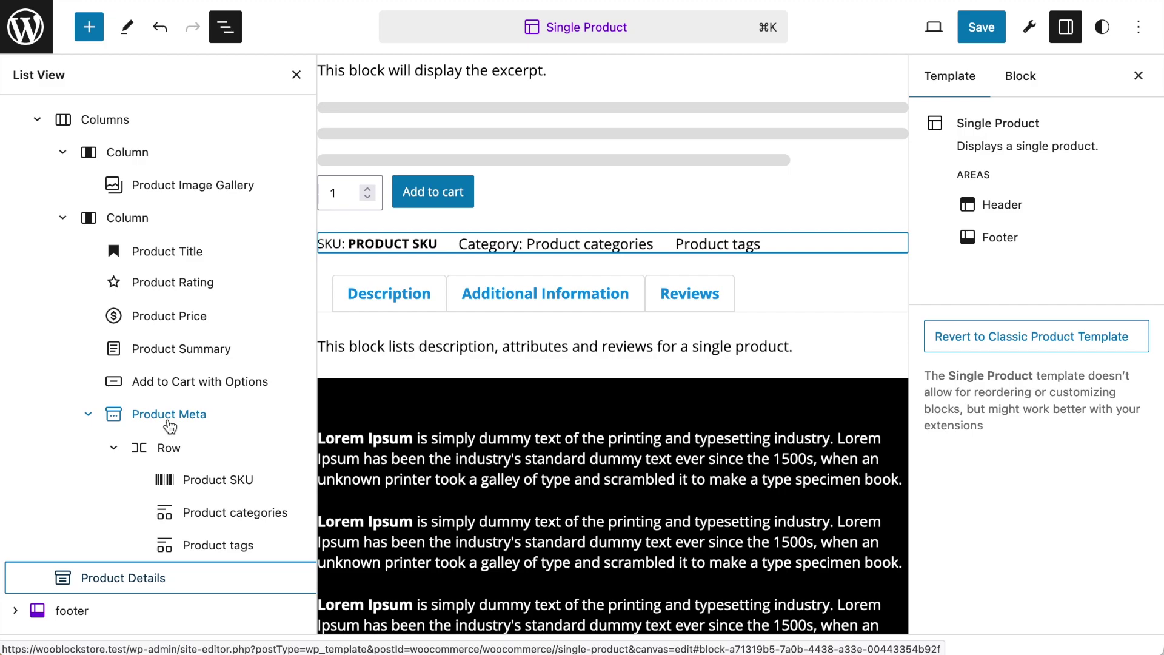
scroll(143, 599, up, 1)
click(141, 593)
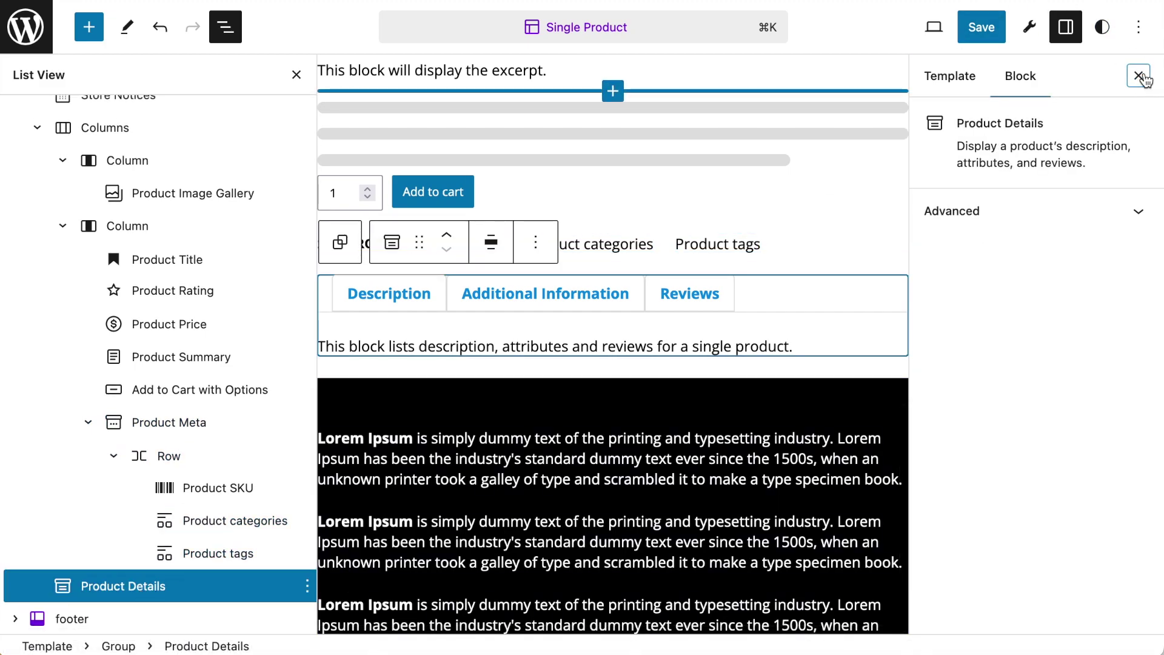
click(1147, 83)
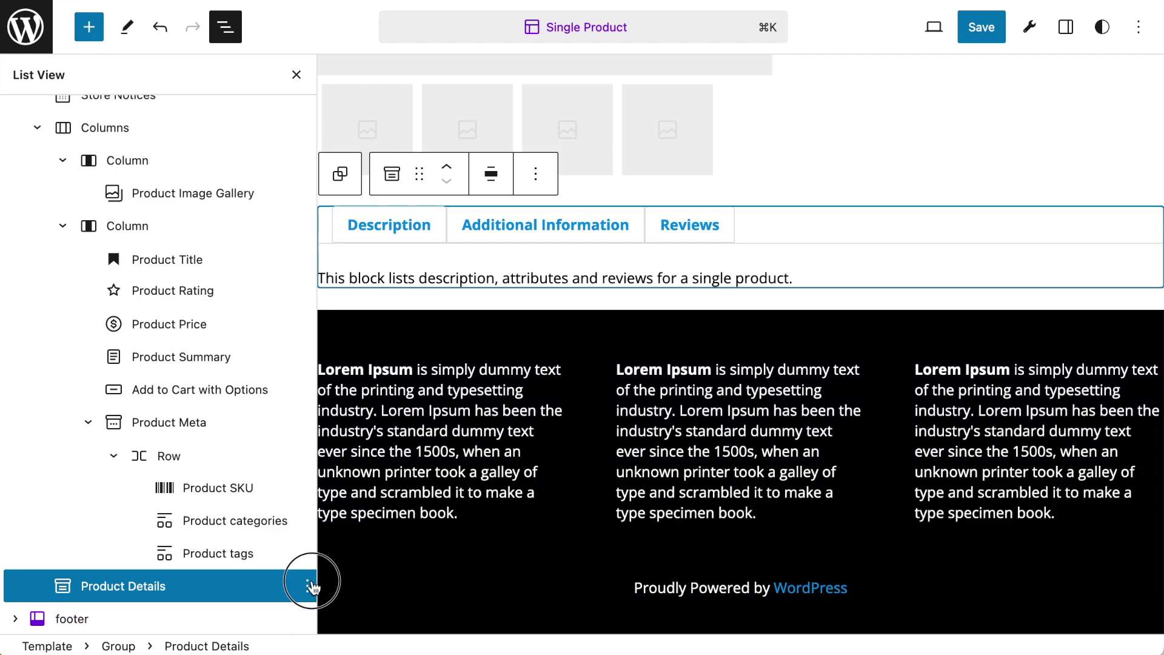
click(307, 586)
click(340, 538)
- Delete the Product Meta block, including its Row of SKU, categories and tags
scroll(765, 174, up, 5)
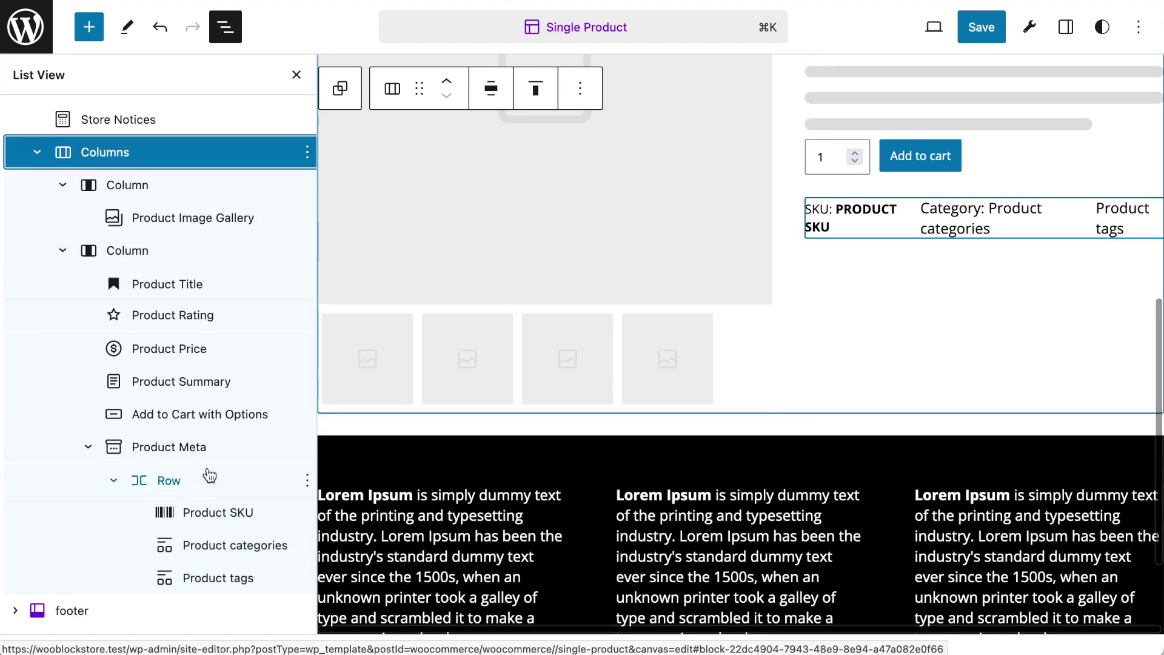
click(188, 447)
click(307, 447)
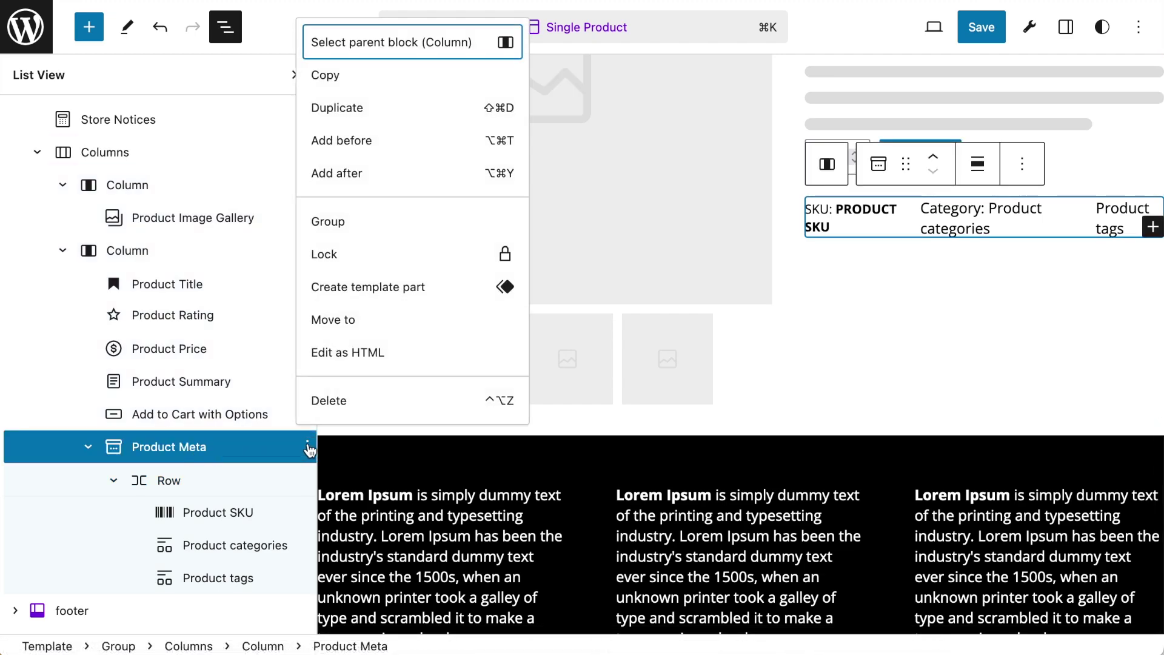
click(329, 400)
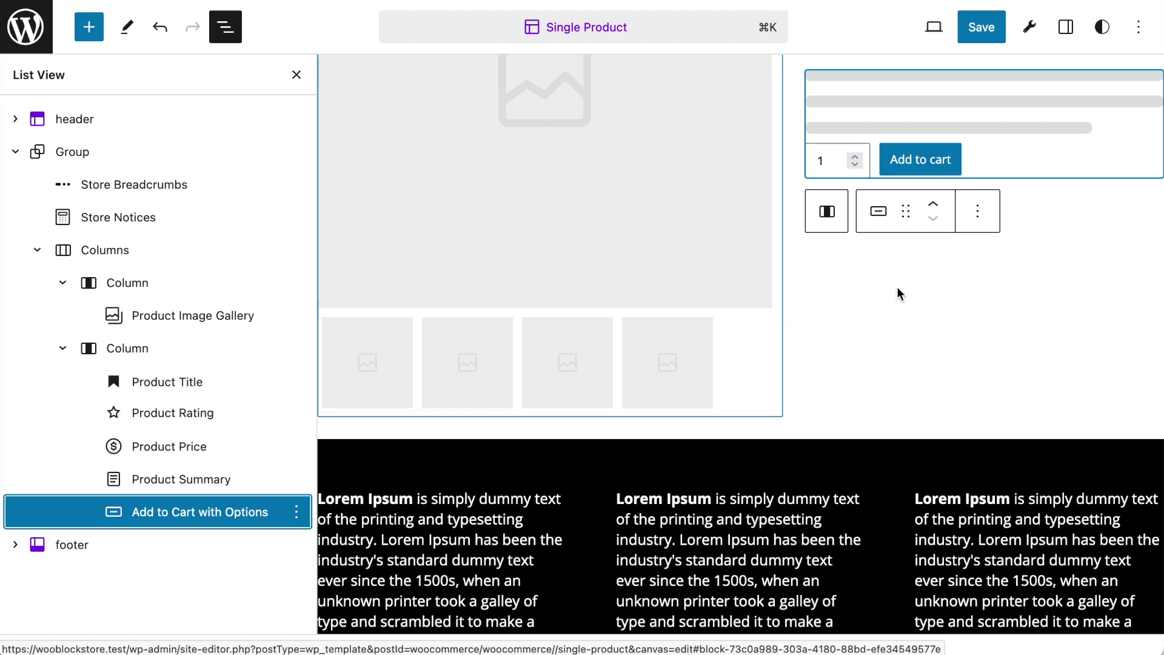
- Move the Product Rating block down to sit below Add to Cart with Options
scroll(774, 317, up, 5)
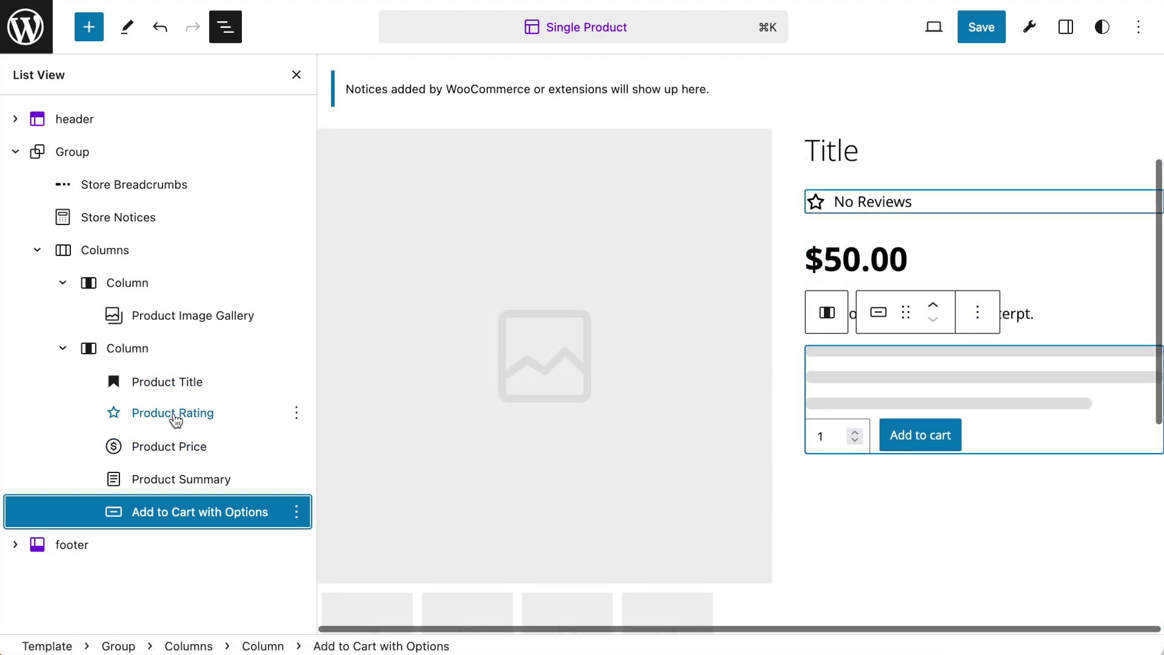
click(175, 414)
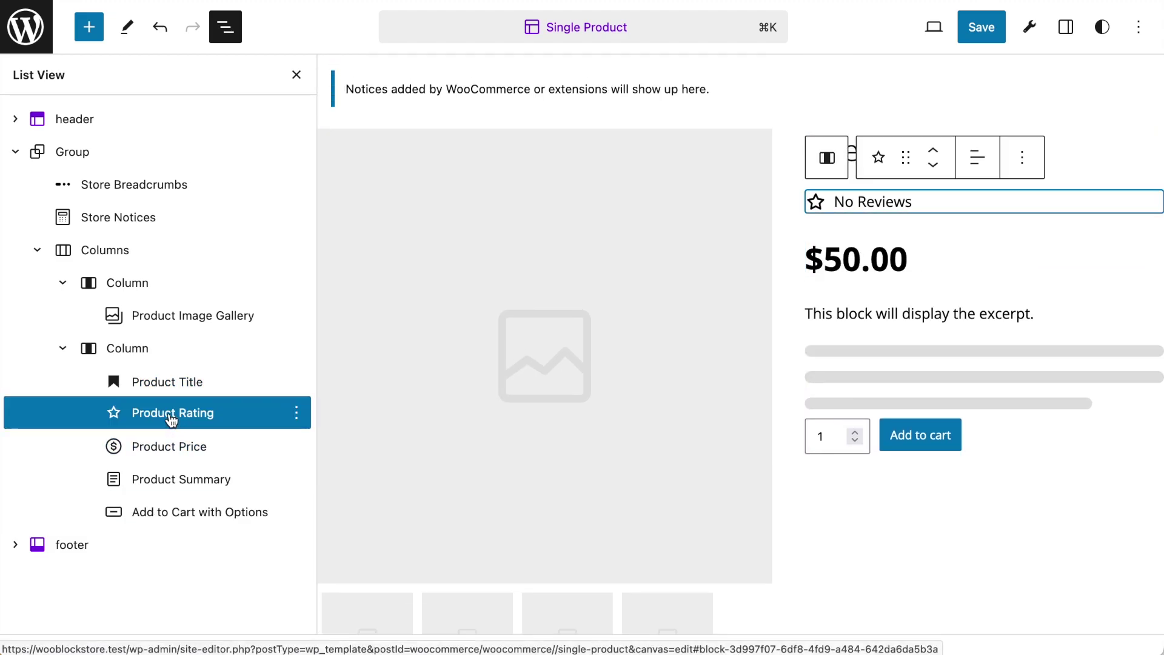
click(933, 162)
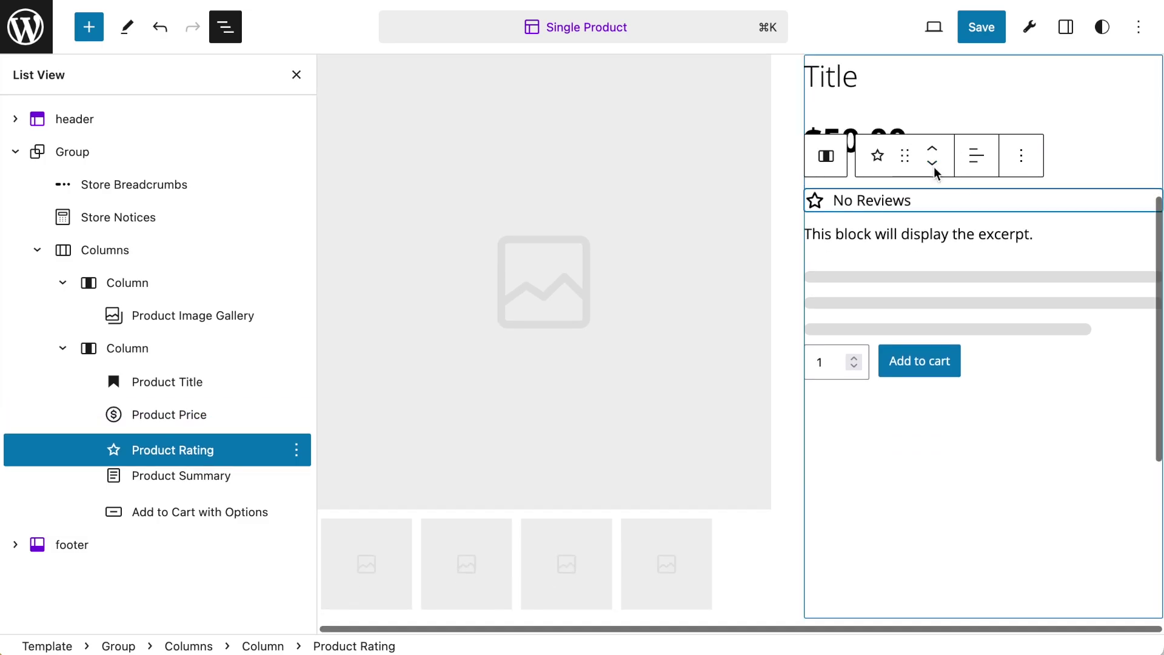
click(933, 163)
click(932, 162)
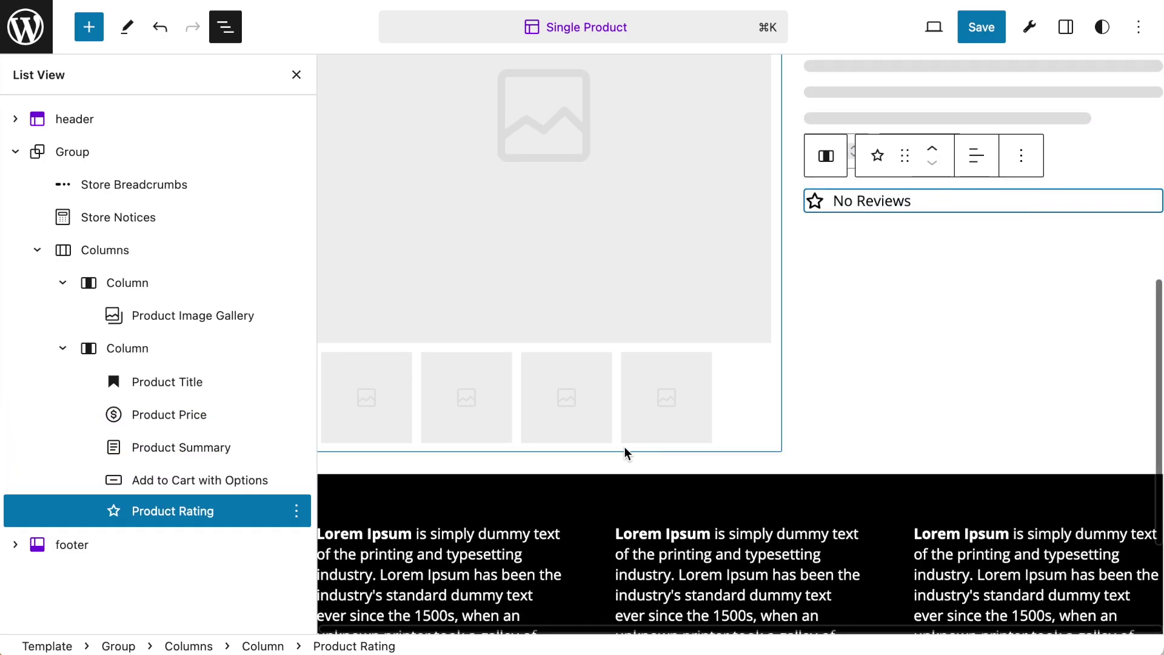
- Delete the Product Rating block from the product information column
click(246, 512)
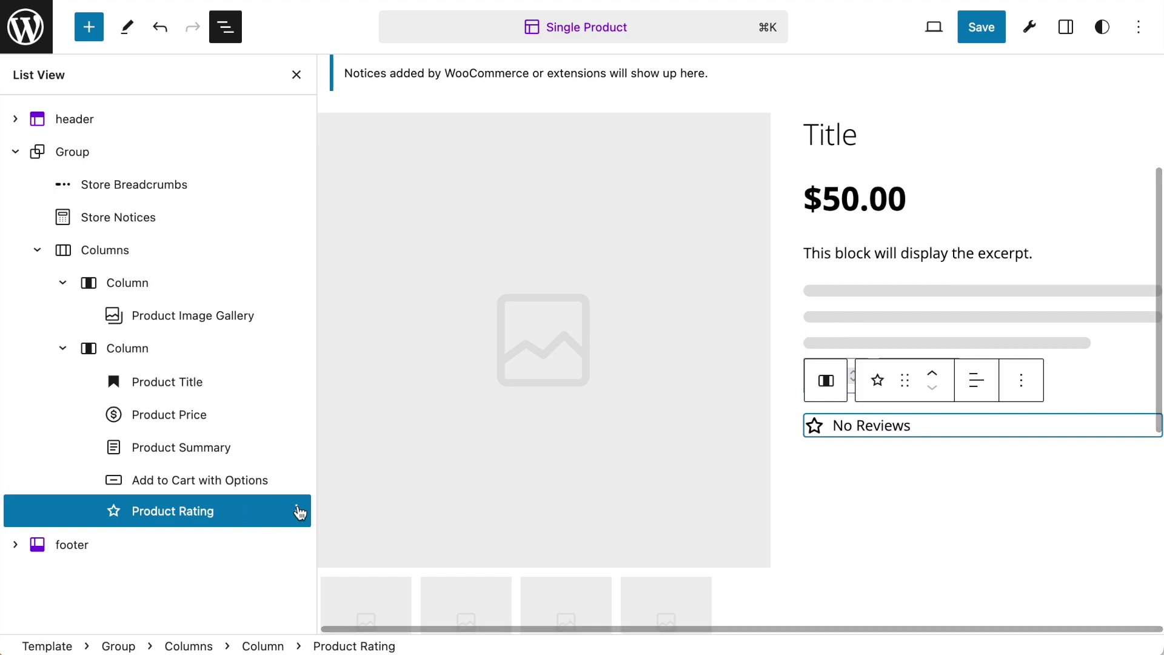
click(297, 511)
scroll(388, 457, down, 1)
click(413, 462)
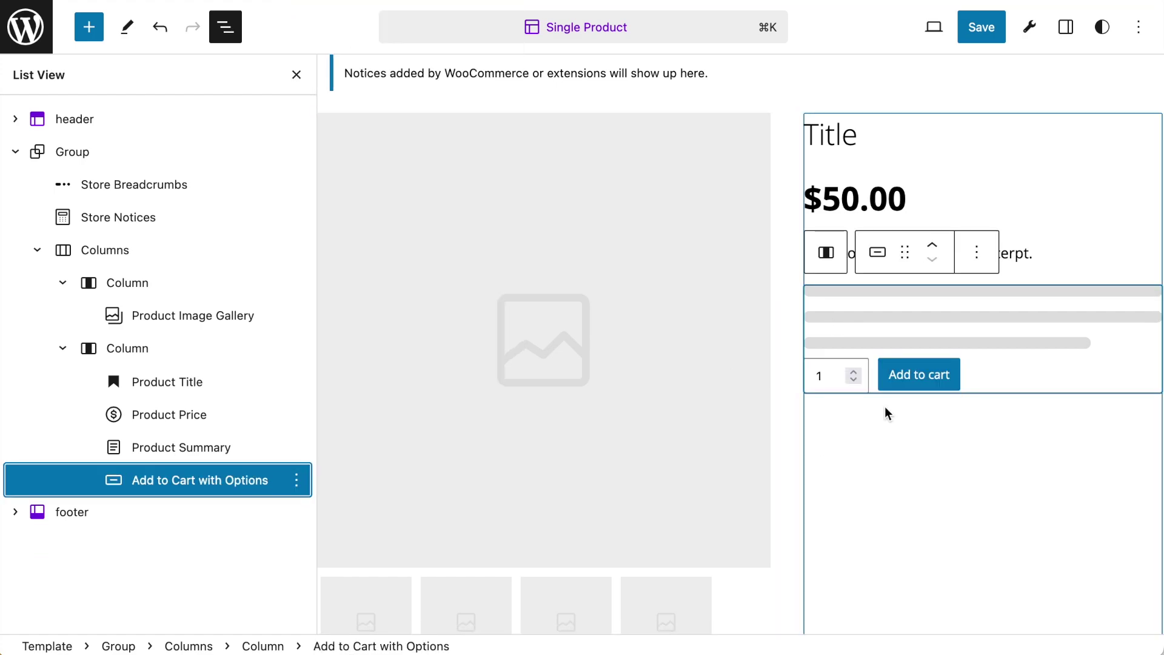
- Move the column holding the Product Image Gallery to the right of the product information column
scroll(884, 416, up, 3)
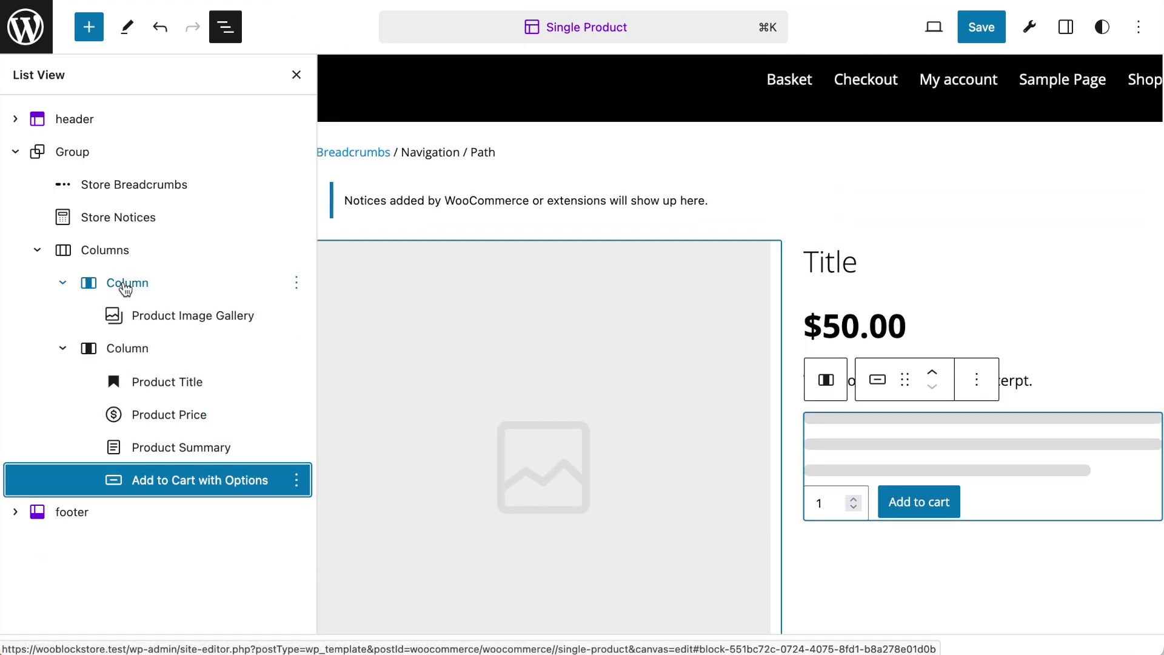
click(104, 281)
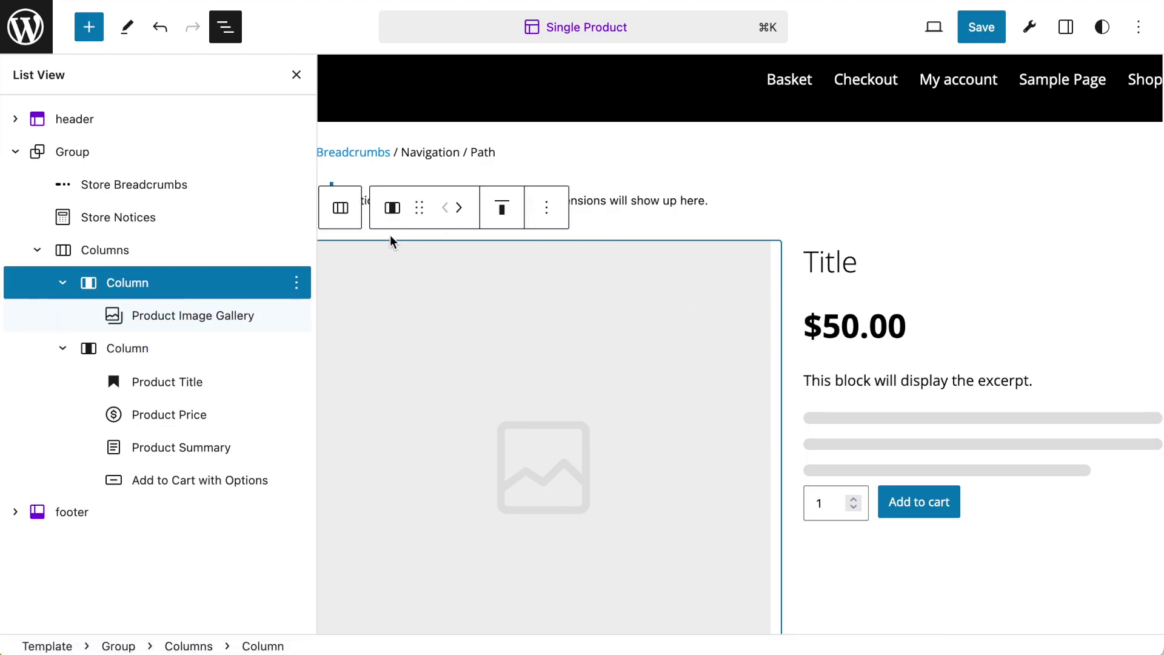
click(459, 209)
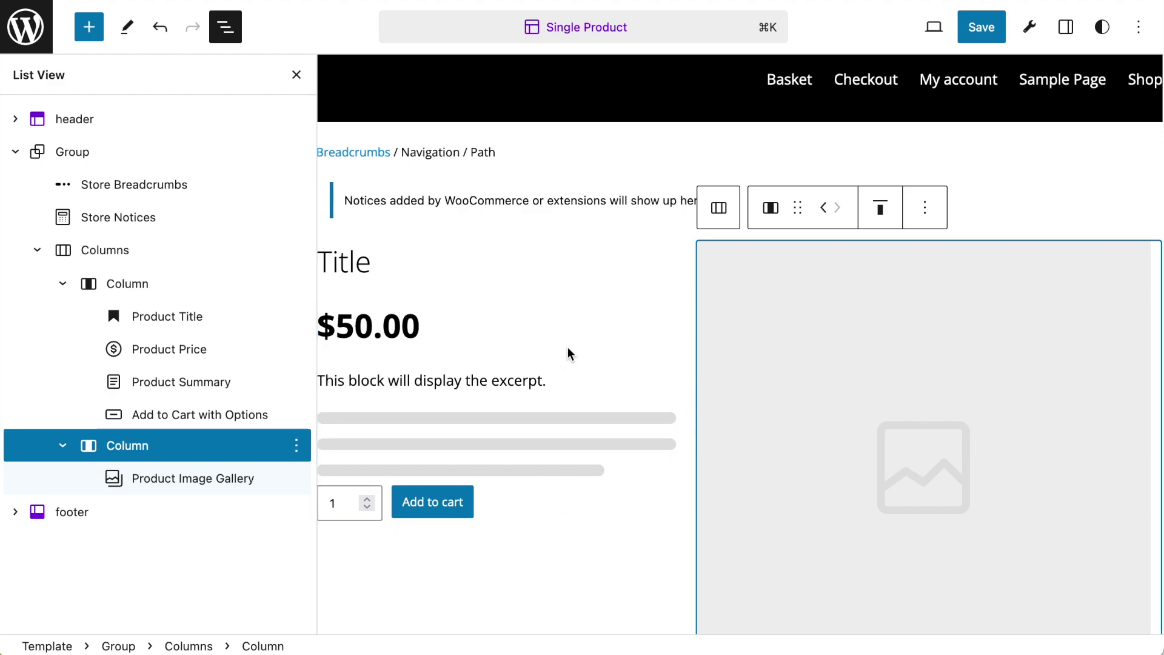
- Group the Product Title and Product Price blocks into a Row in the product information column
click(371, 262)
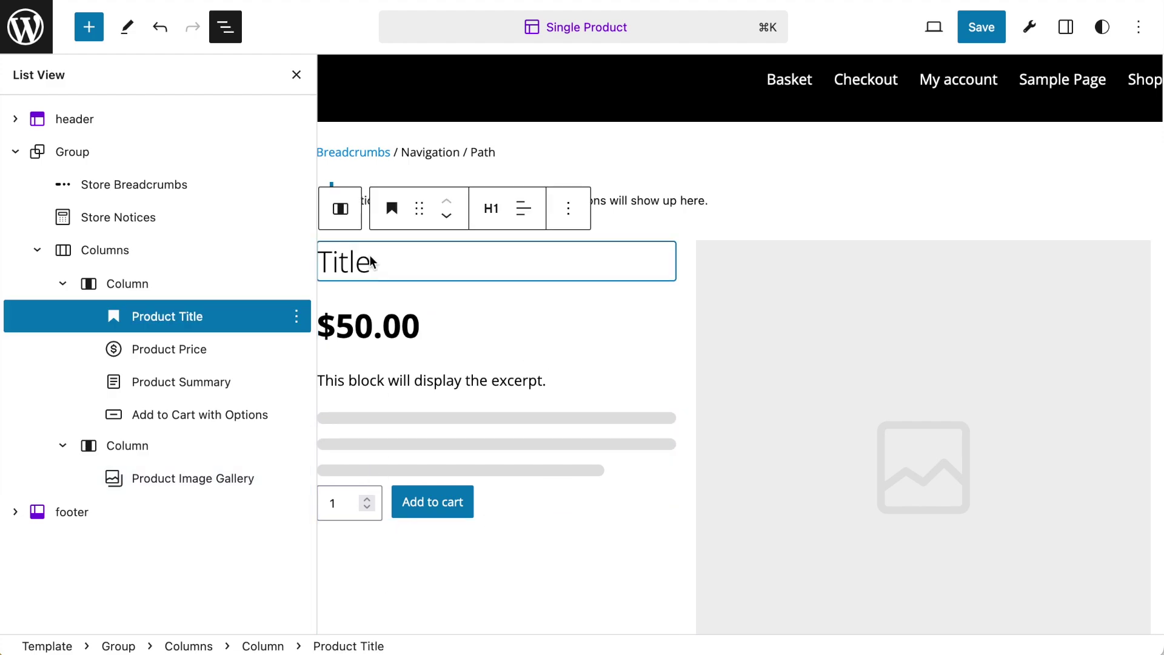
shift+click(422, 328)
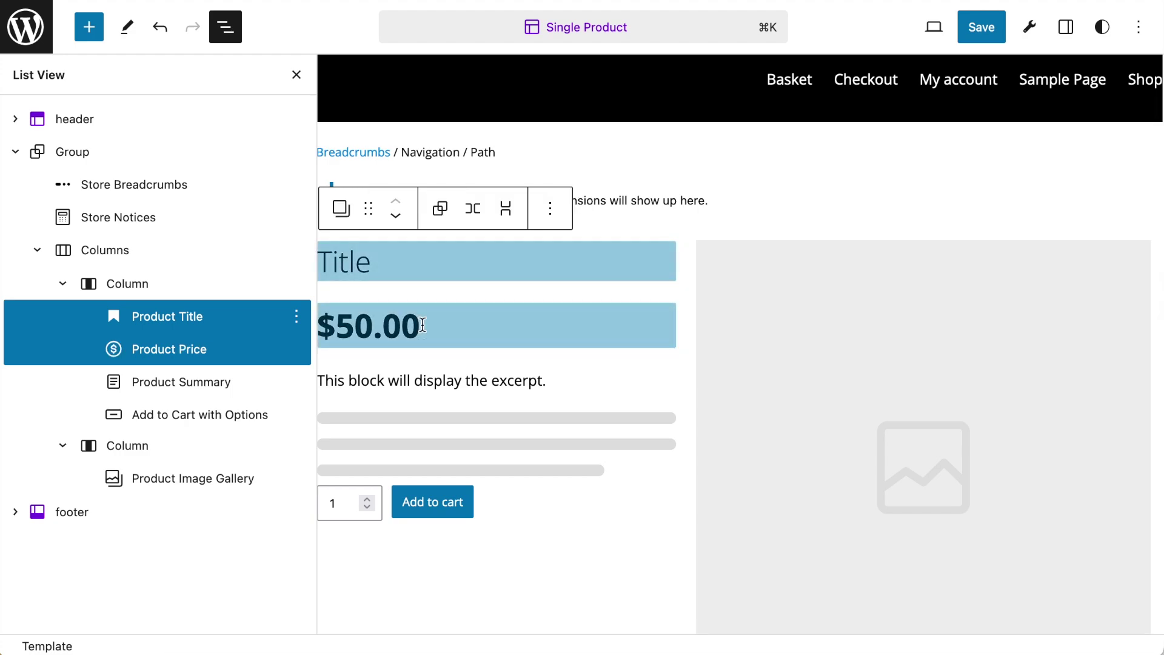
click(477, 214)
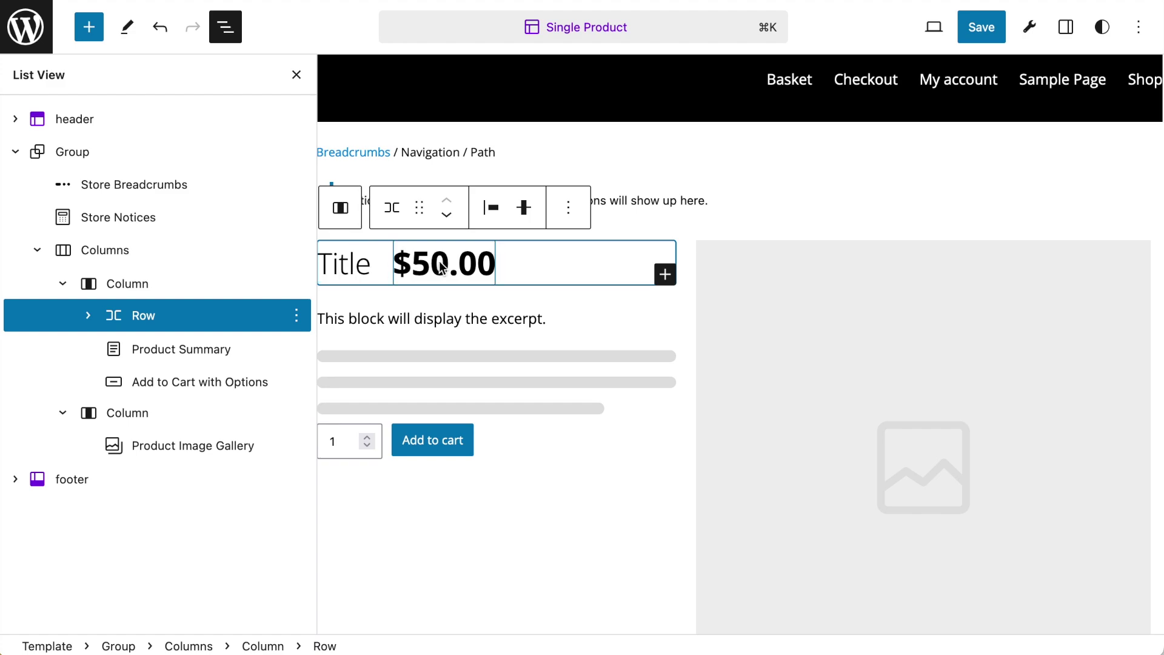
- Set the title and price Row to Align top and justify it with Space between items
click(525, 206)
click(582, 265)
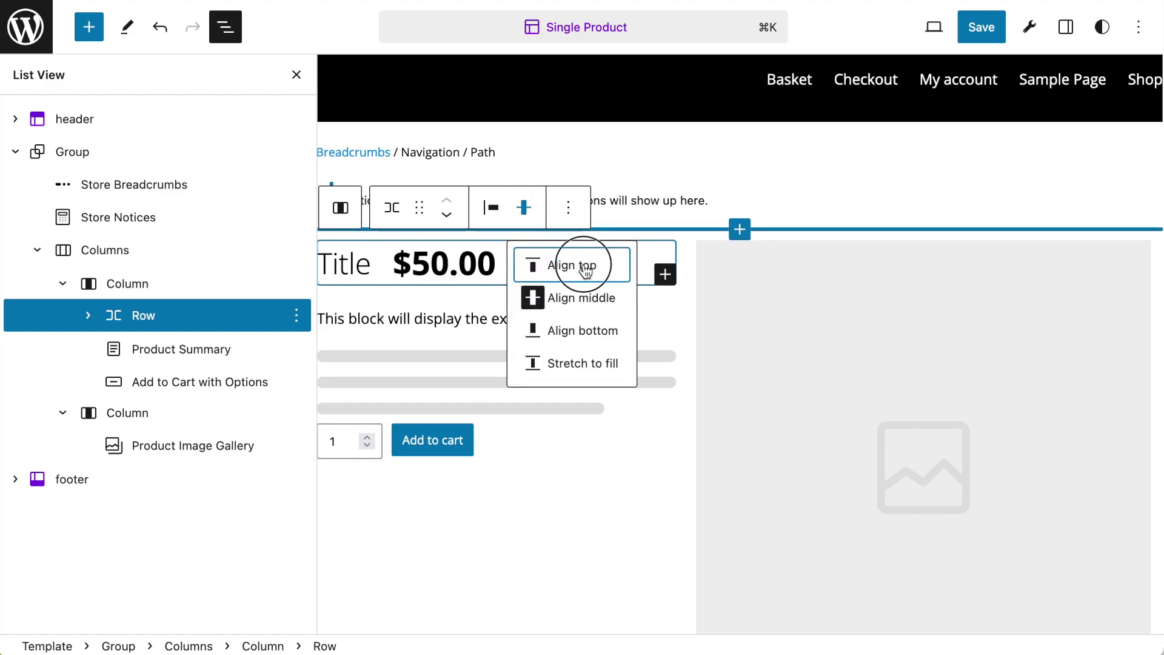
click(493, 213)
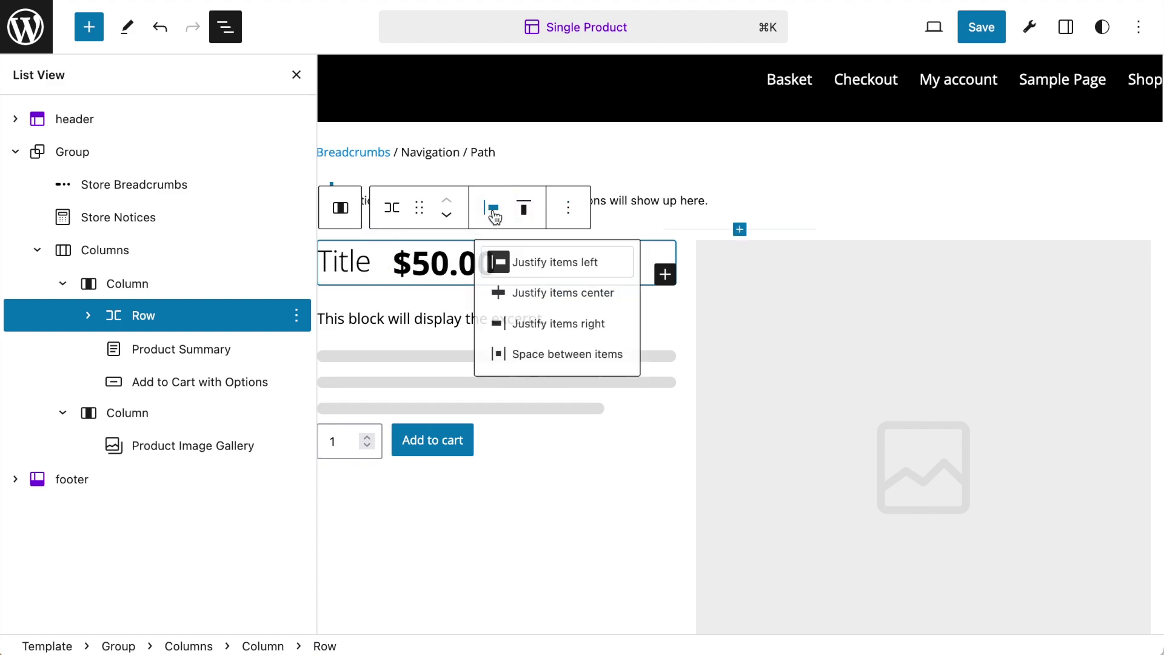
click(605, 366)
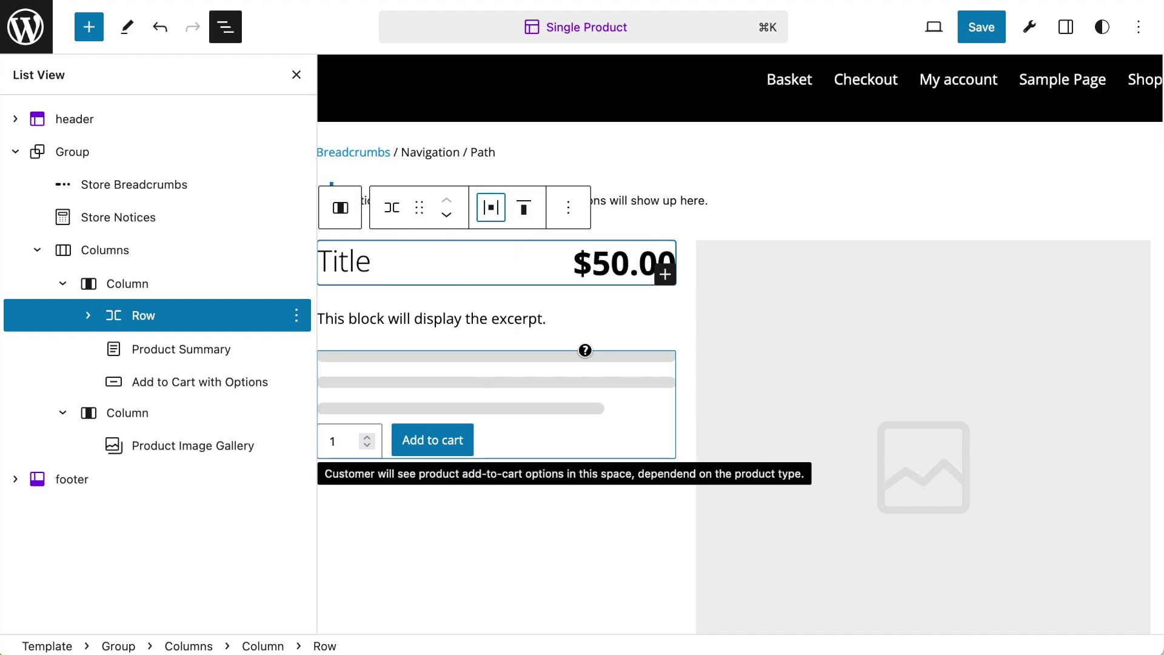
- Set the Product Title block's typography appearance to Bold
click(334, 260)
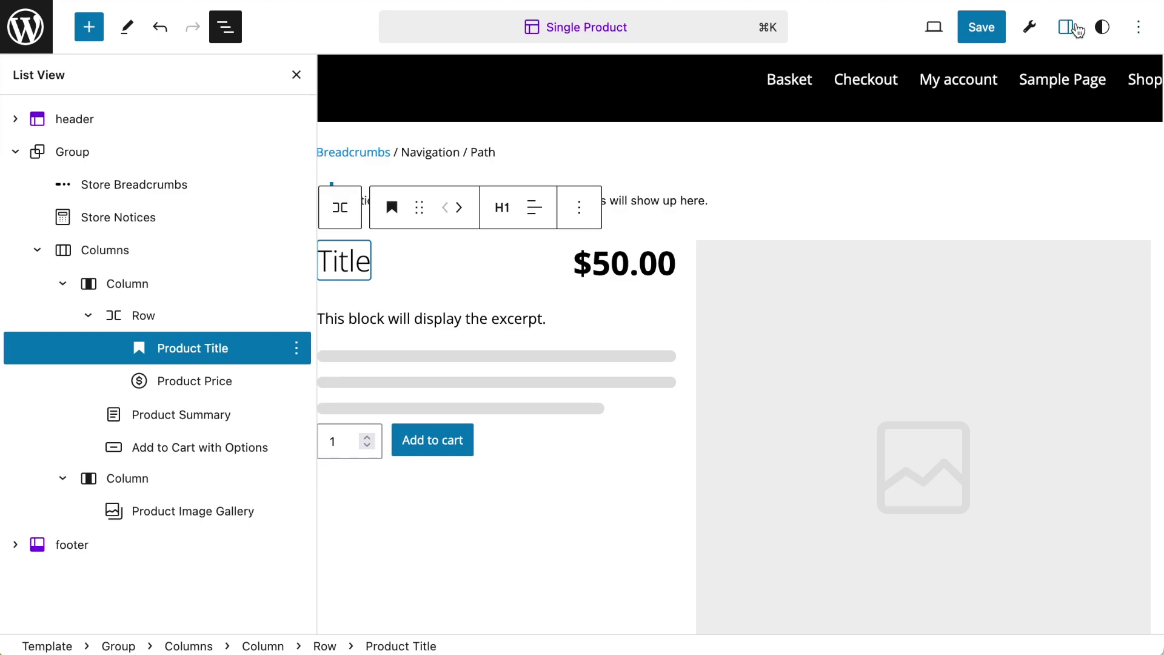
click(1105, 28)
click(1067, 30)
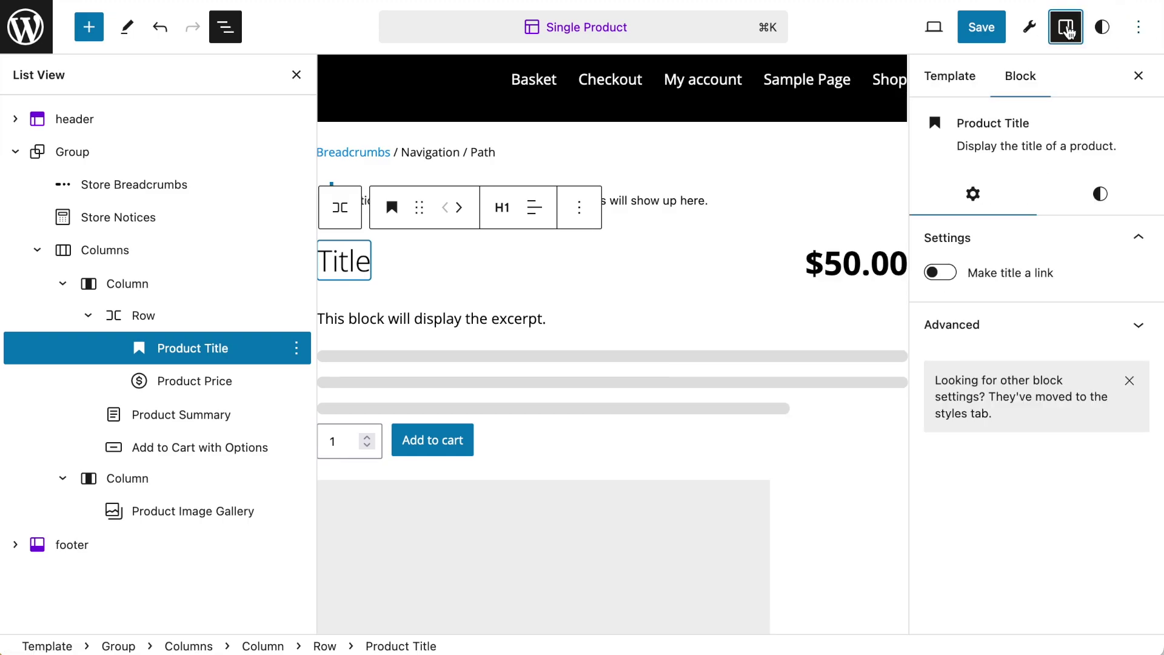
click(1109, 204)
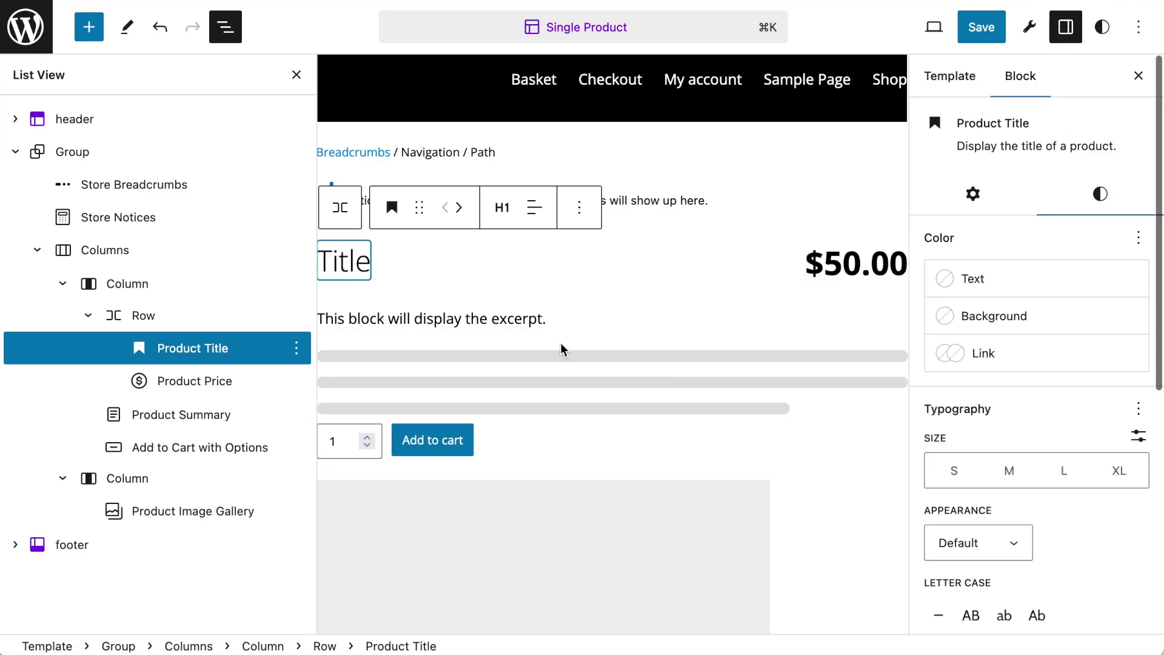
scroll(1105, 346, down, 5)
click(1008, 391)
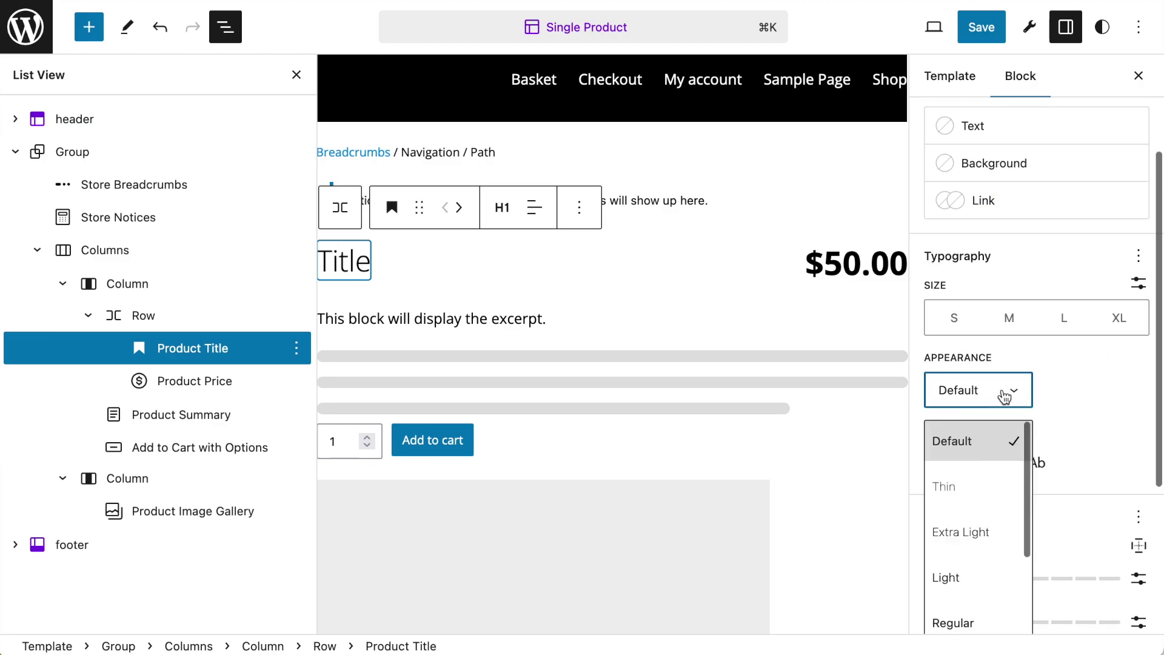
scroll(994, 493, down, 3)
click(956, 570)
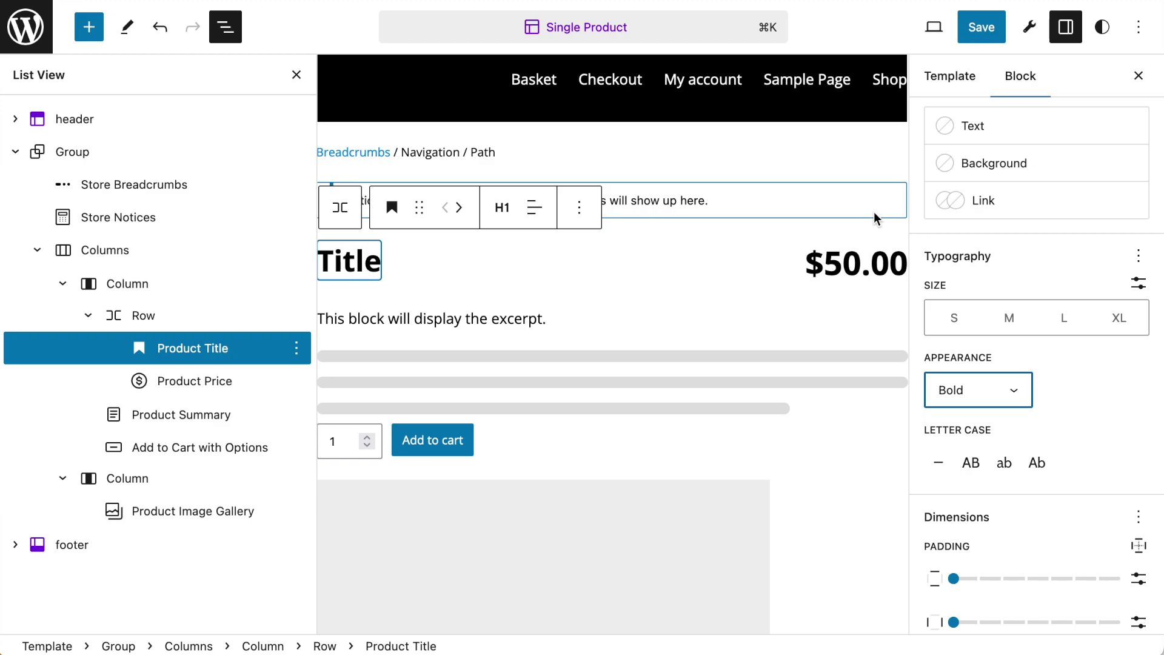
- Set the Product Title text color to Vivid red and the Product Price text color to orange
click(968, 125)
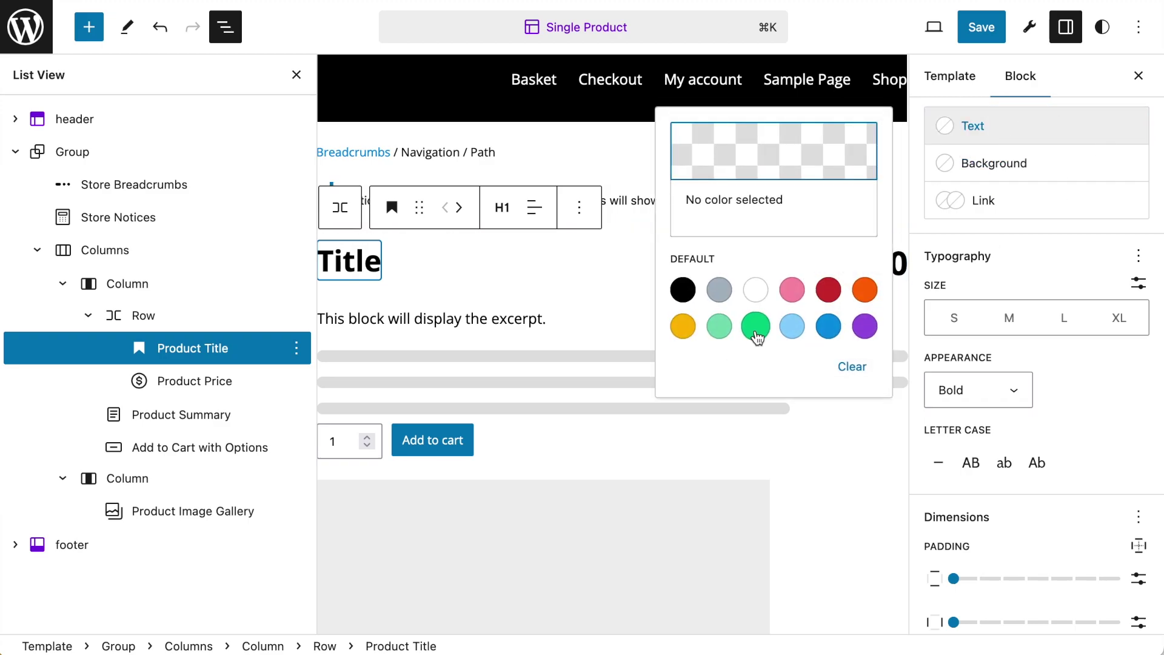
click(829, 297)
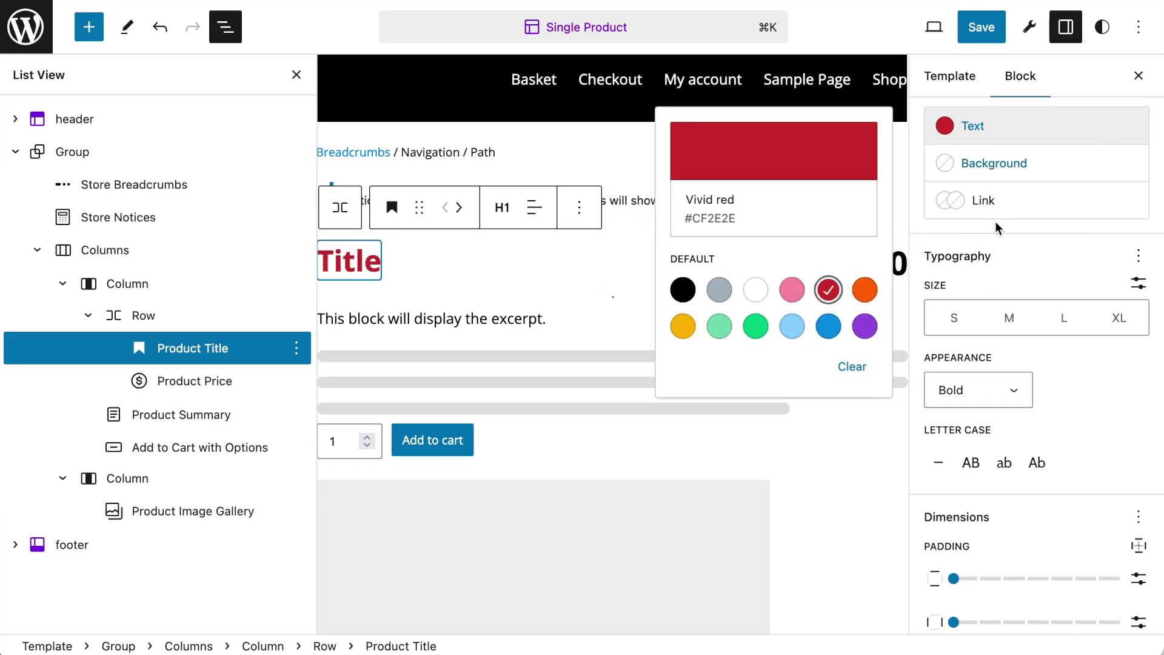
click(898, 265)
click(1027, 234)
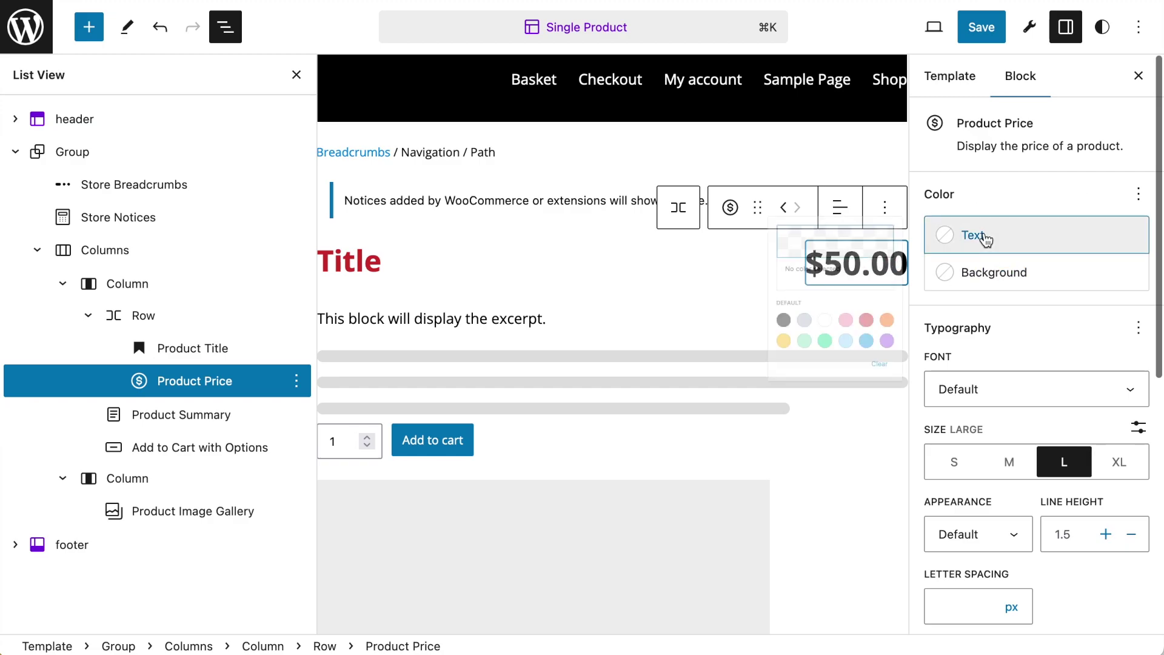
click(864, 398)
click(495, 261)
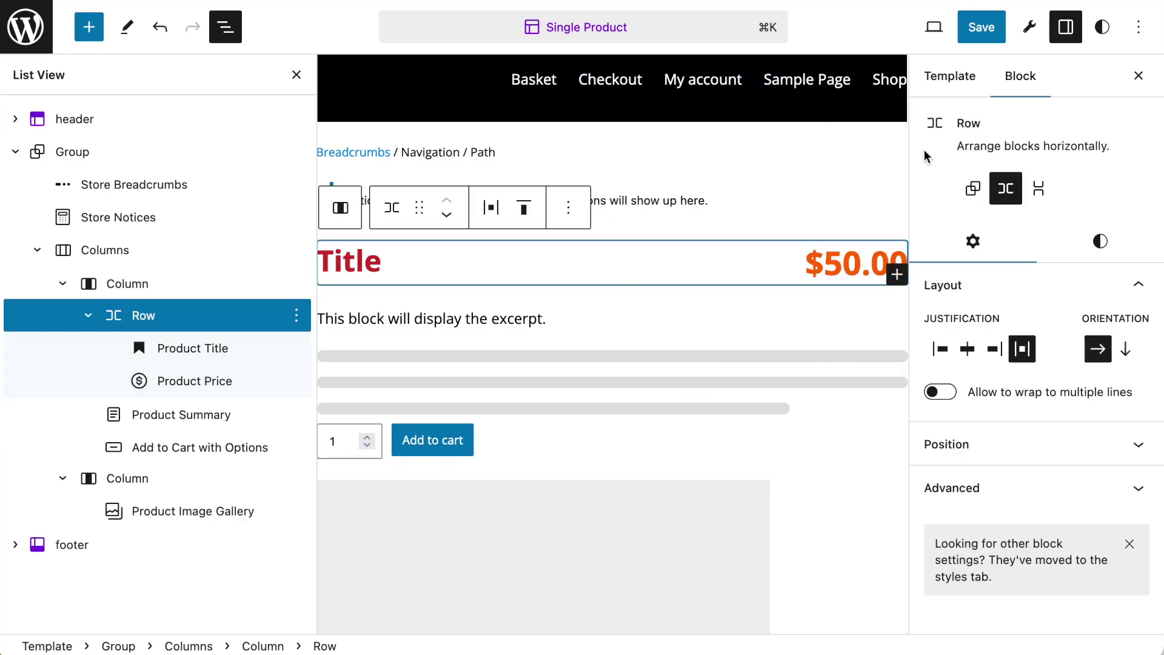
- Undo the text color changes on the Product Title and Product Price blocks
key(super+z)
key(super+z)
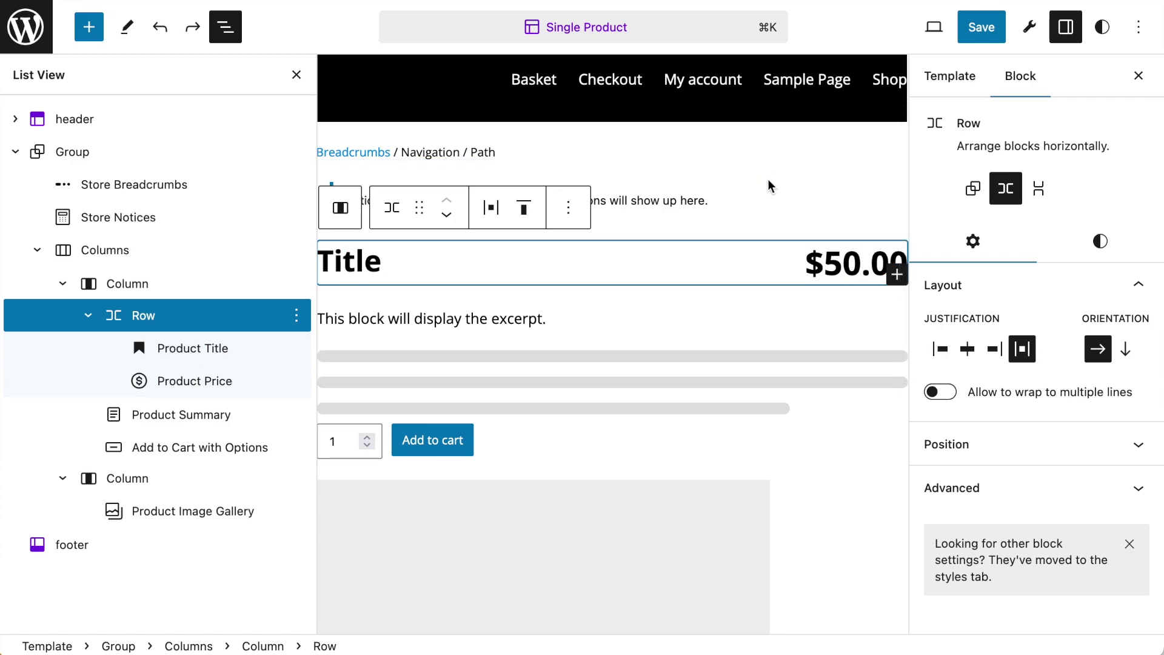
- Save the Single Product template changes and close the block settings
click(981, 27)
click(976, 28)
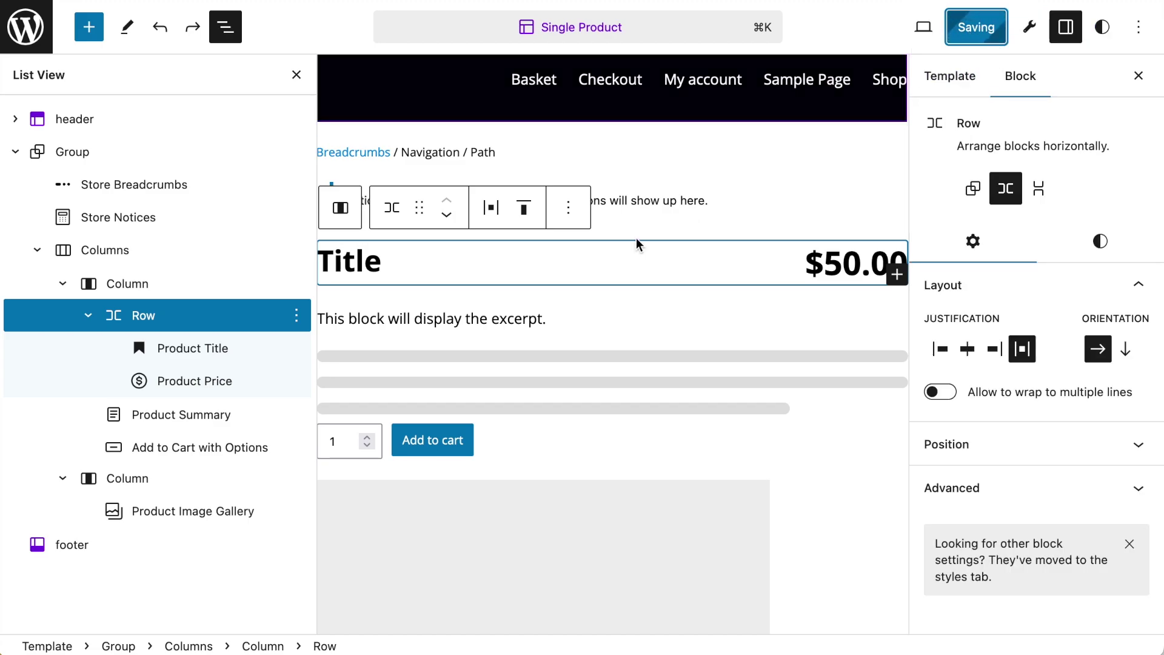
click(1139, 76)
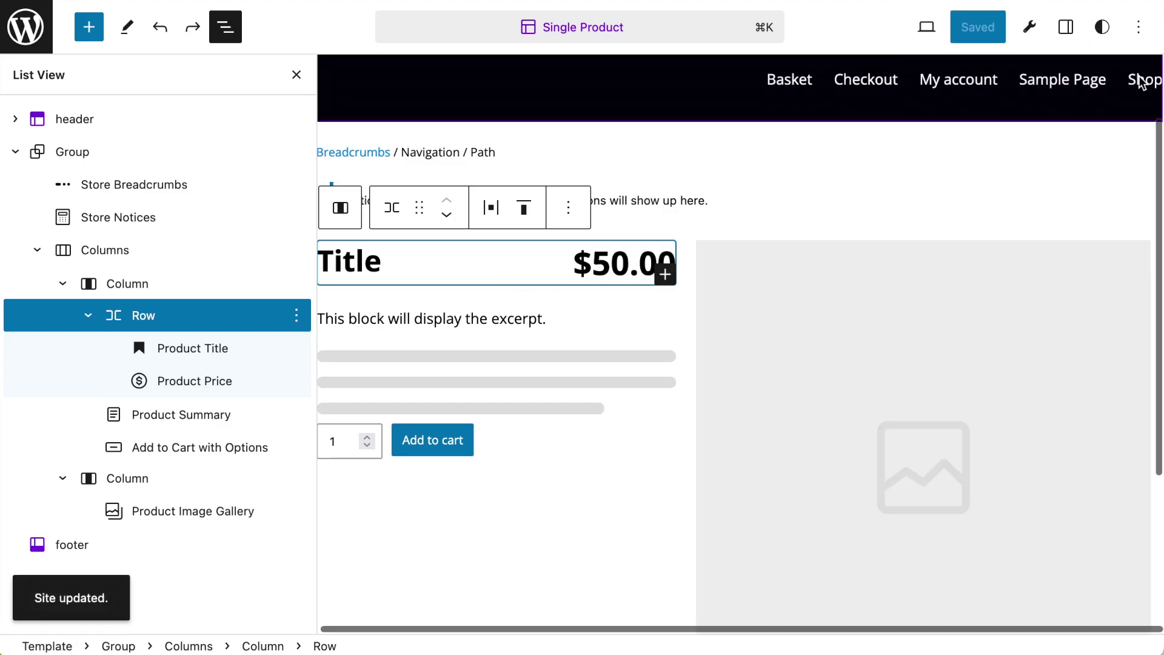
- Review the Beanie product page on the live store to check the layout of the title, price, cart options and image
key(ctrl+Tab)
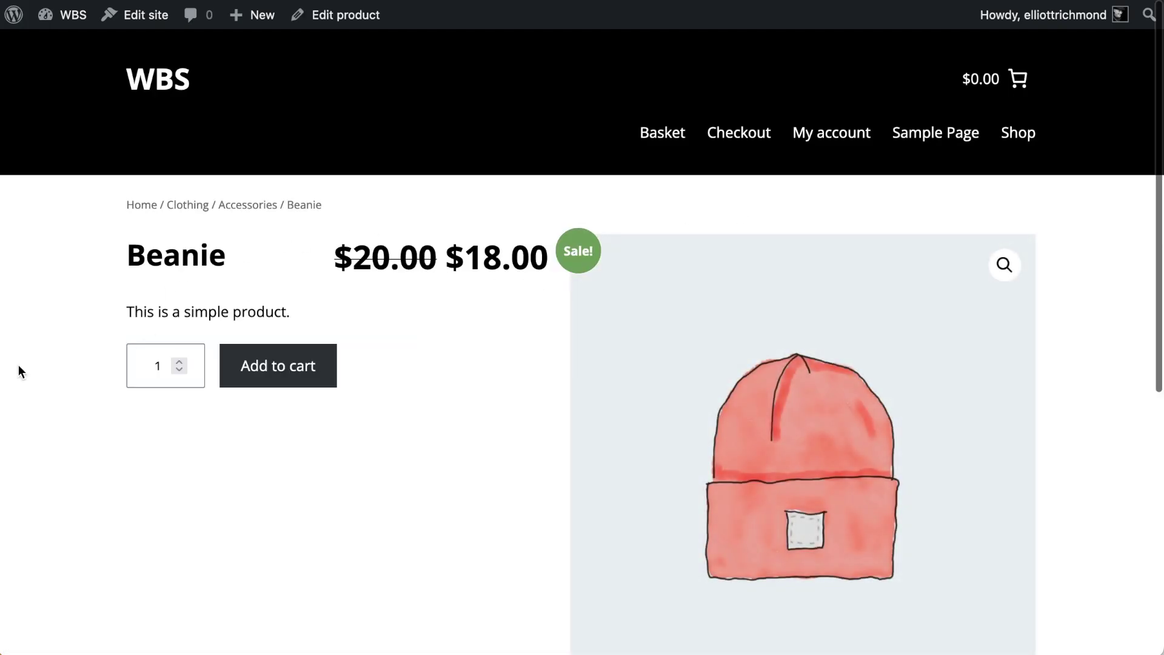
scroll(67, 366, down, 3)
scroll(544, 388, down, 3)
scroll(545, 388, up, 5)
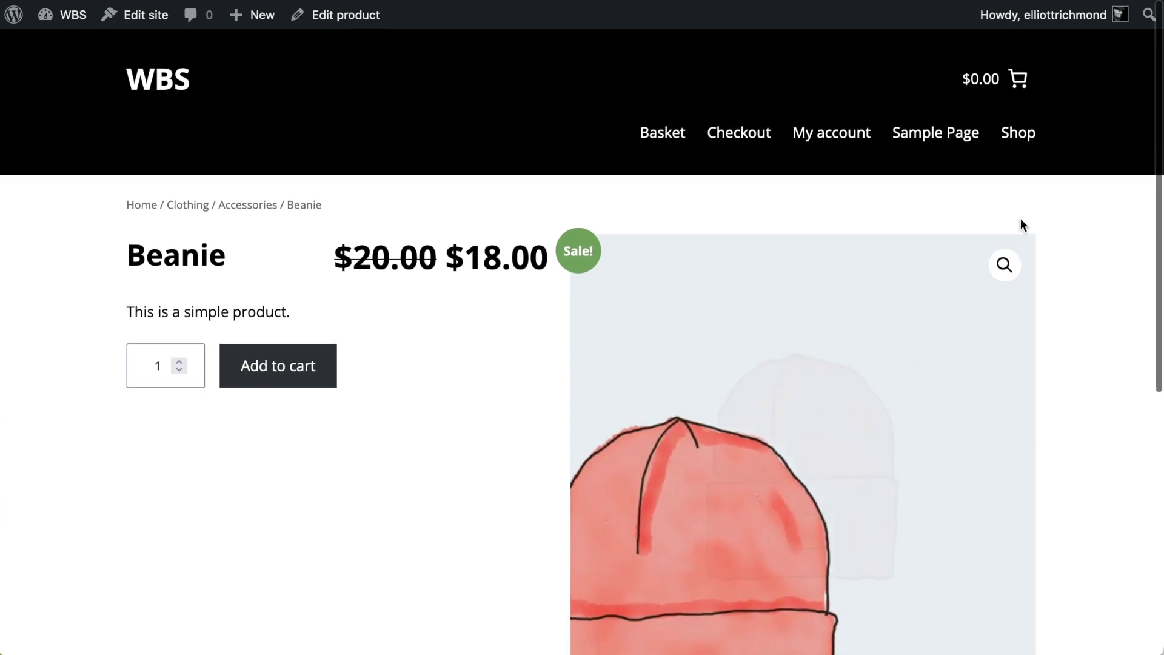
scroll(1081, 222, down, 3)
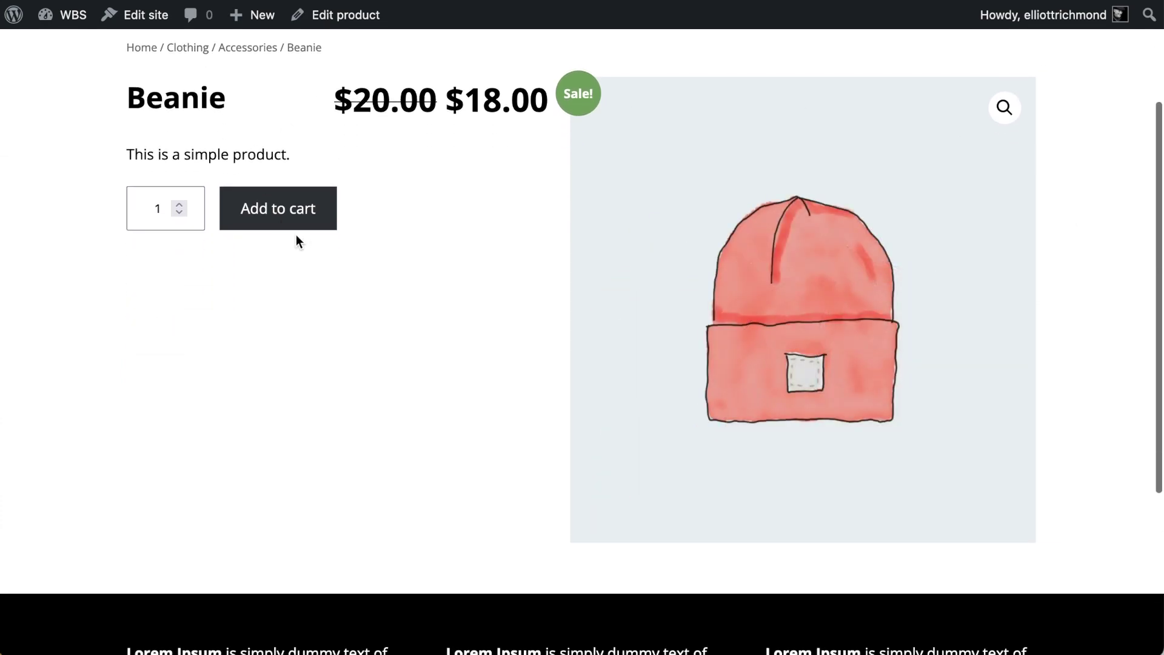
scroll(216, 128, up, 2)
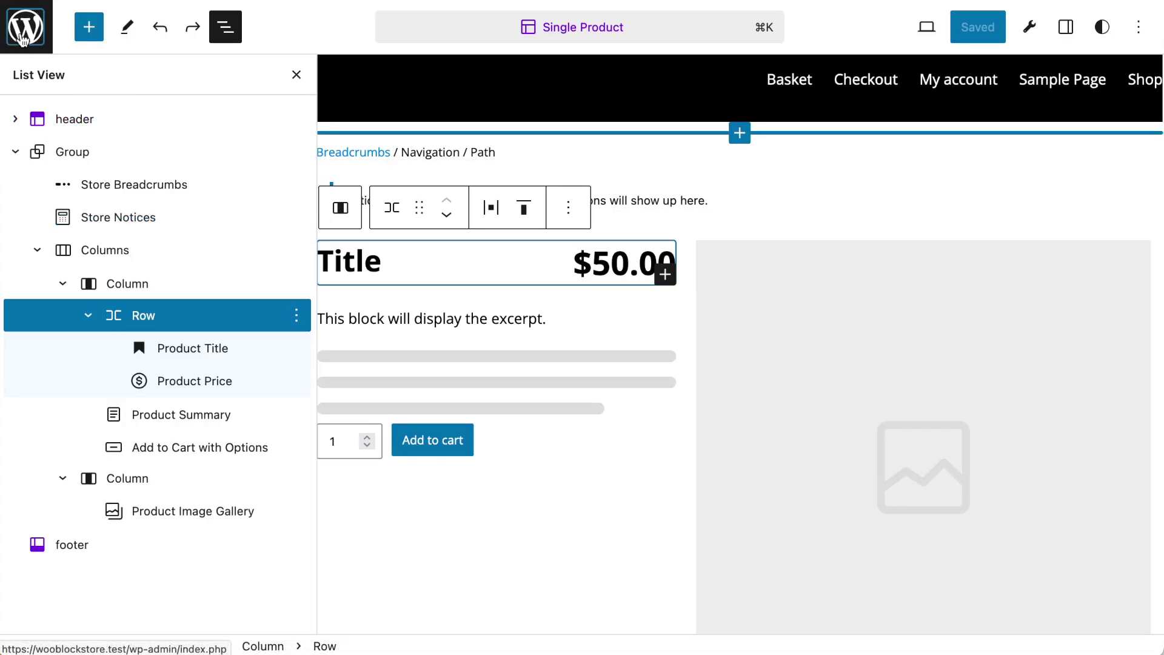
- Return to the Single Product template's details in the site editor and check its available actions
click(23, 38)
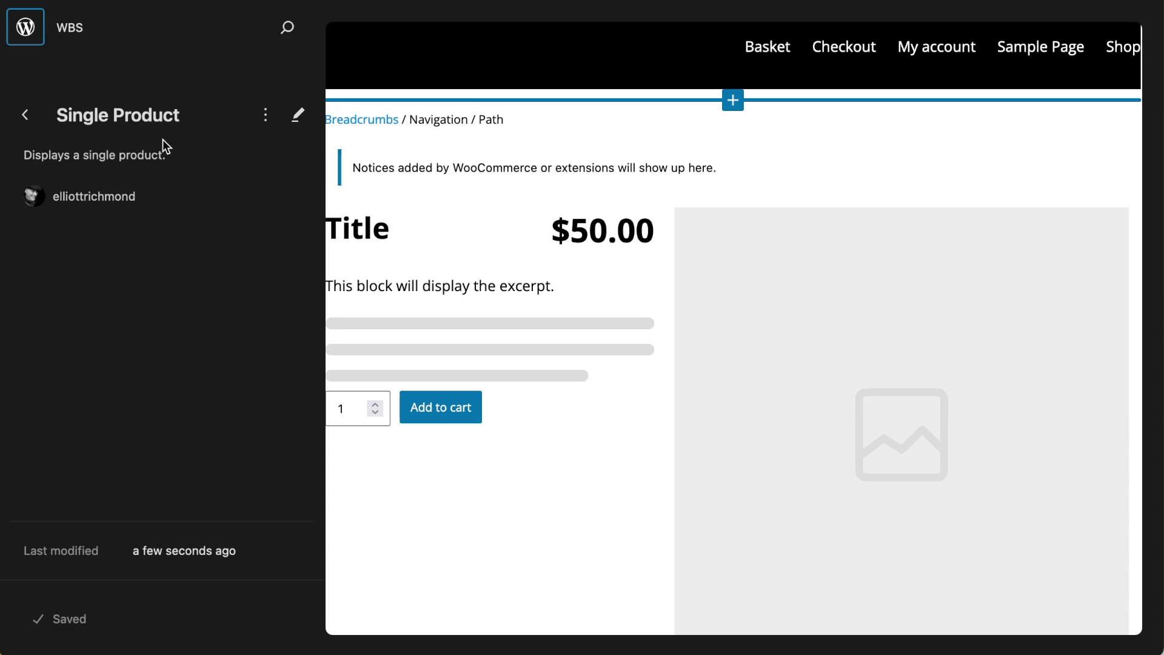
click(265, 117)
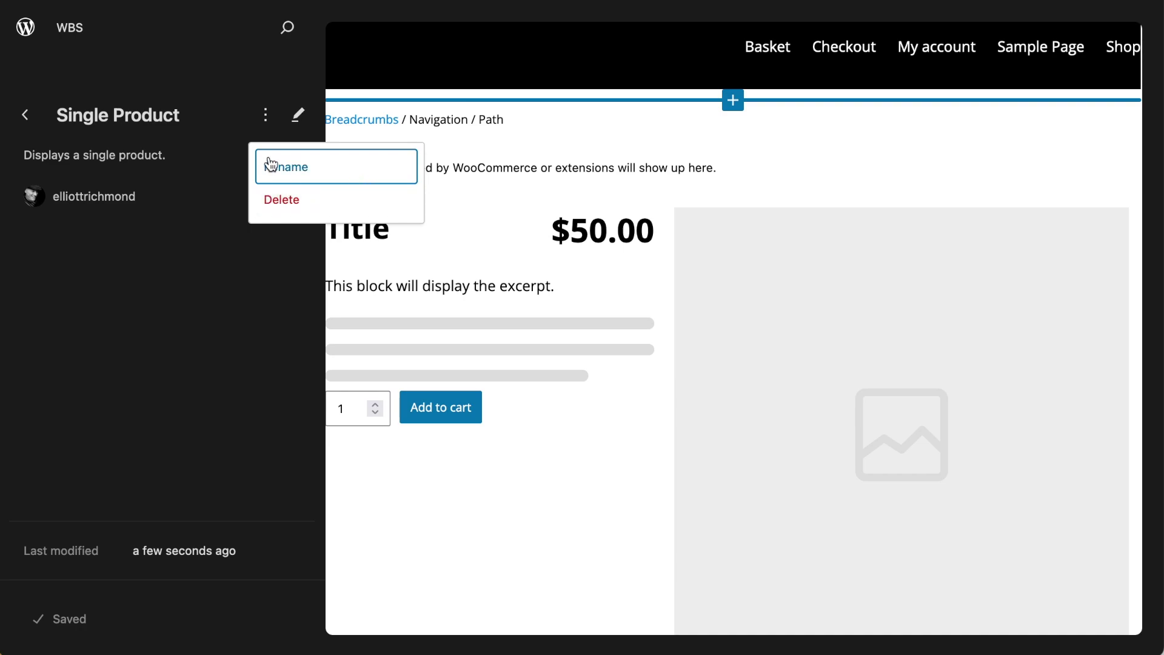
click(230, 85)
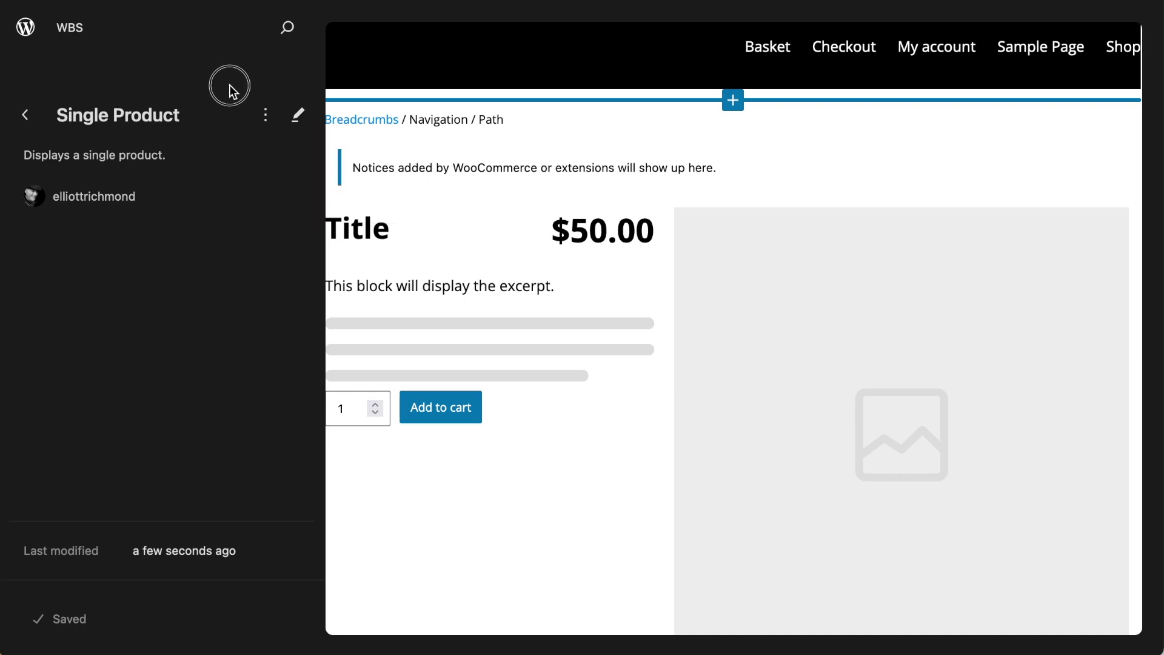
- Reopen the Single Product template for editing from the template list and save its pending changes
click(25, 116)
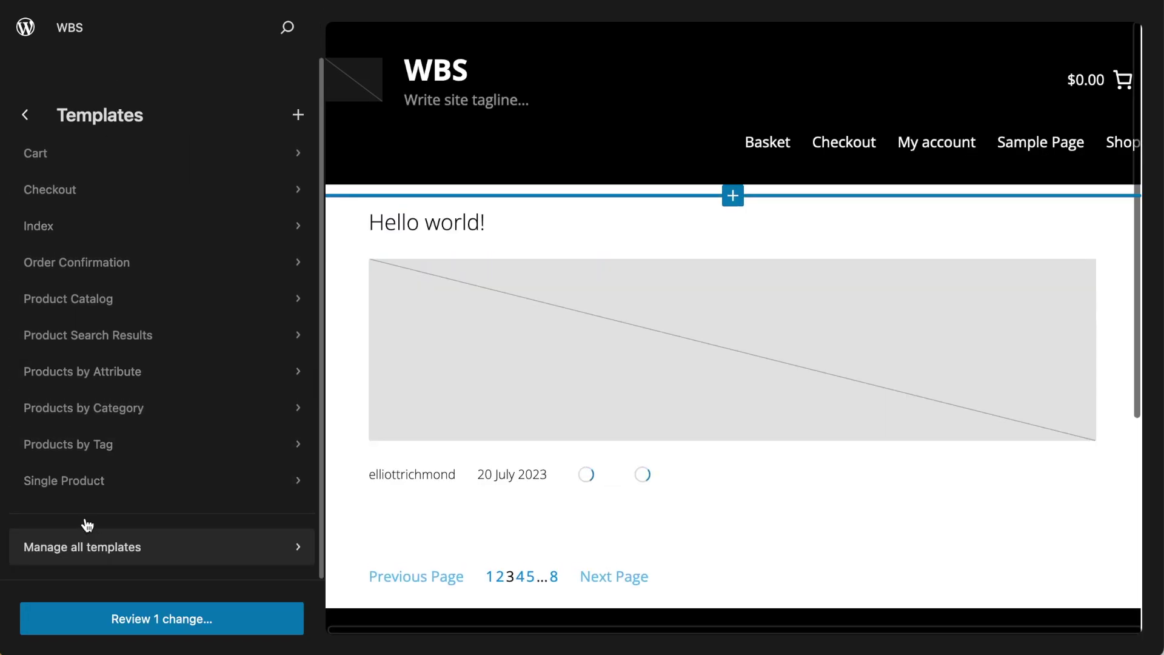
click(69, 482)
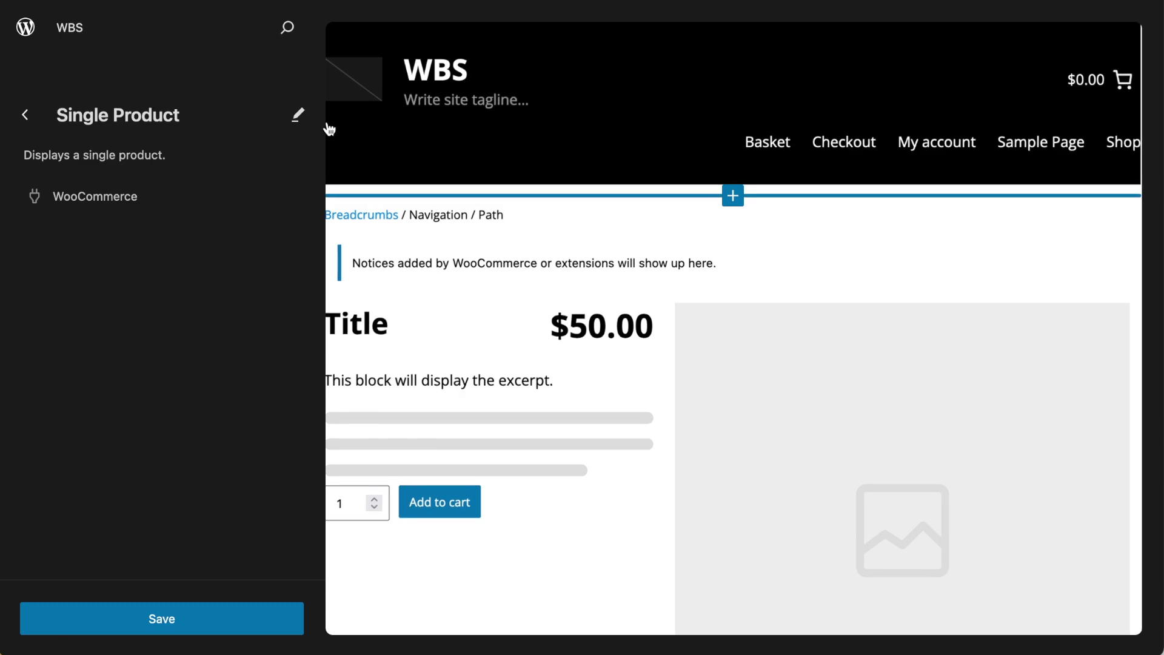
click(296, 116)
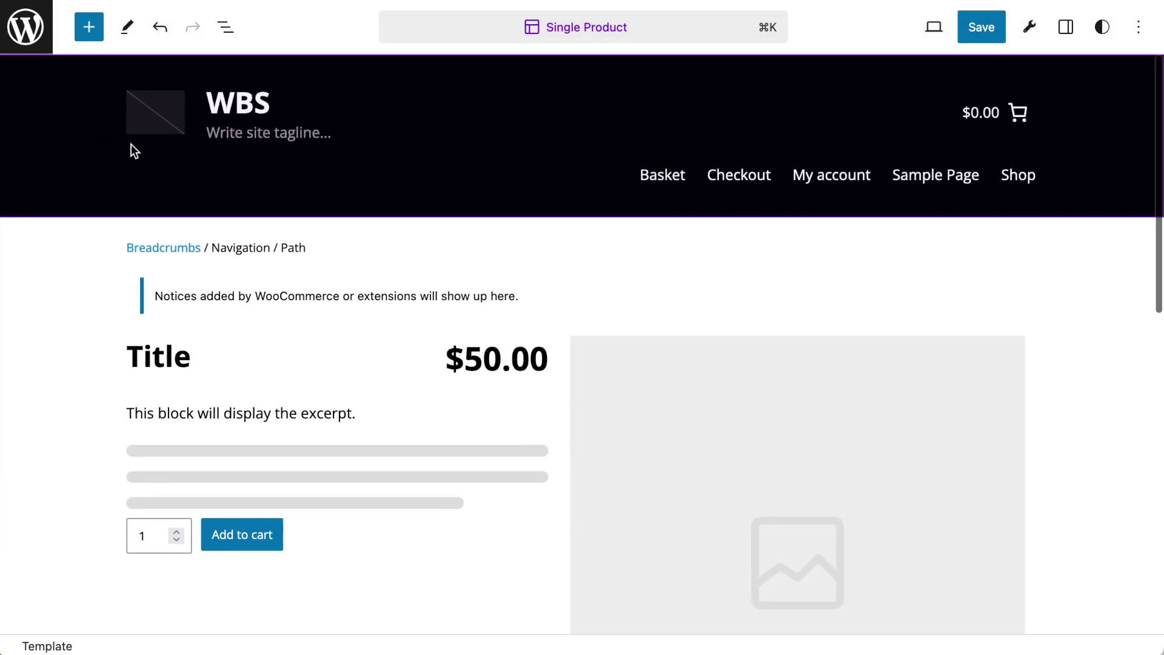
click(976, 36)
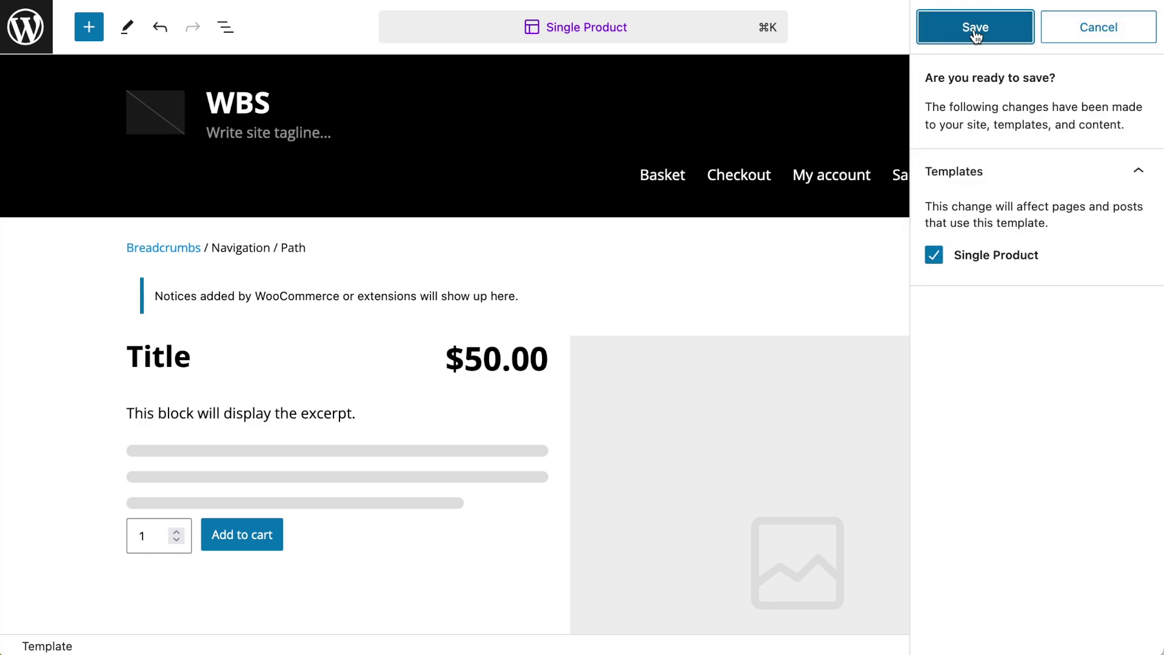
click(974, 28)
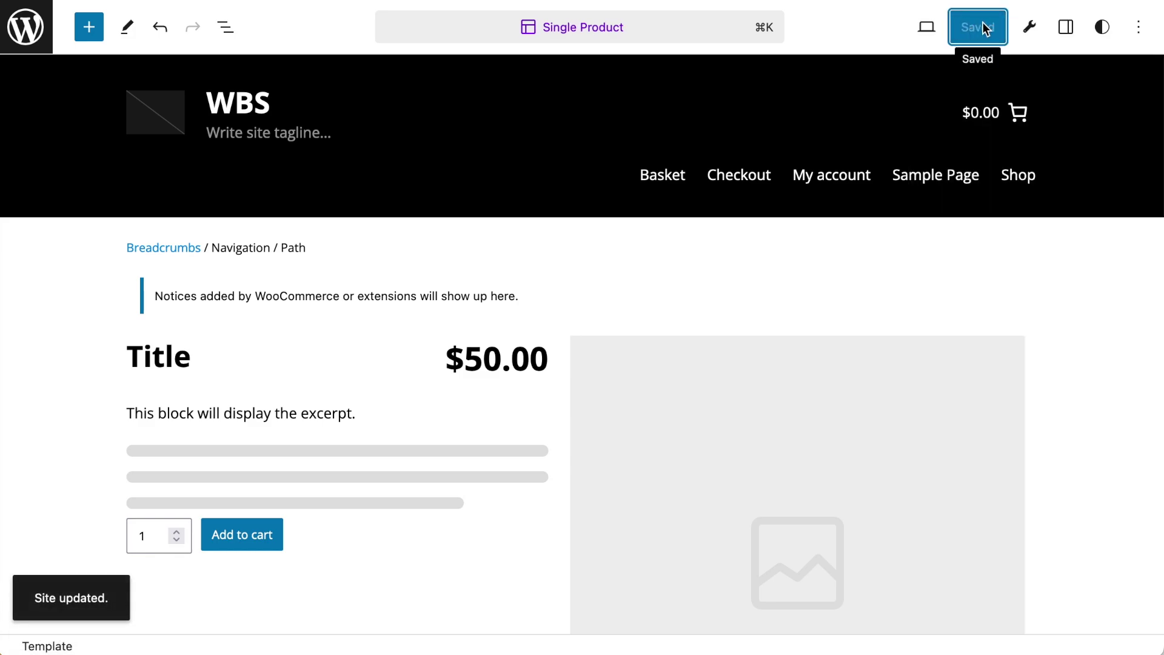
- Exit to the WordPress dashboard, reopen the site editor and show the Single Product template's details
click(22, 35)
click(22, 35)
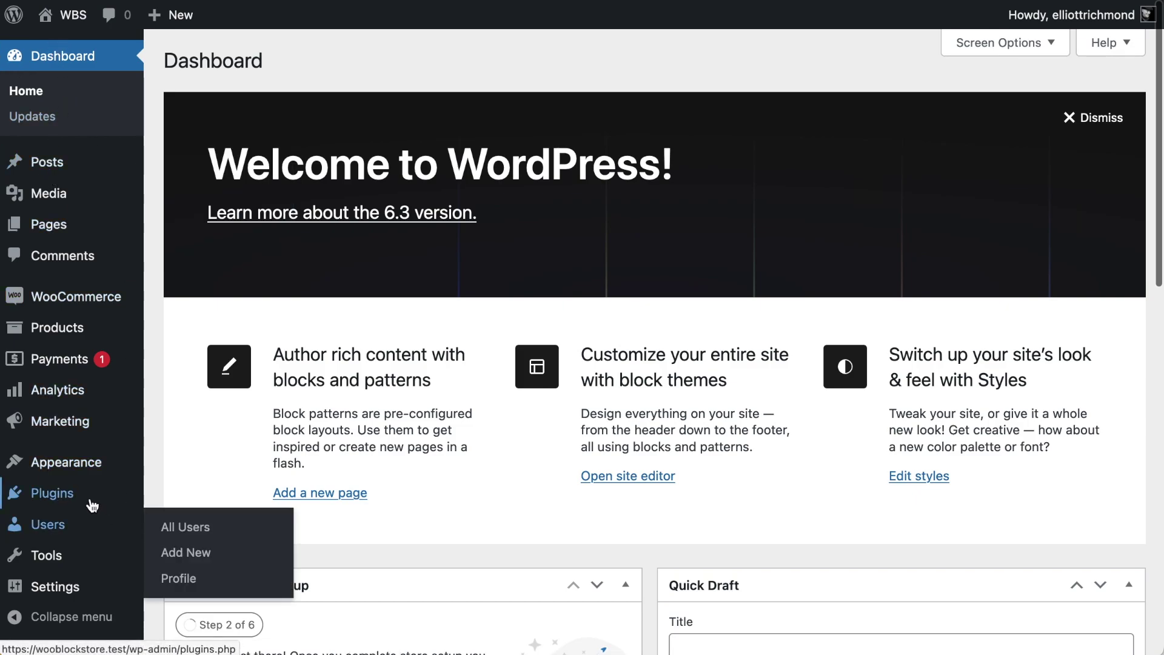
mouse_move(100, 470)
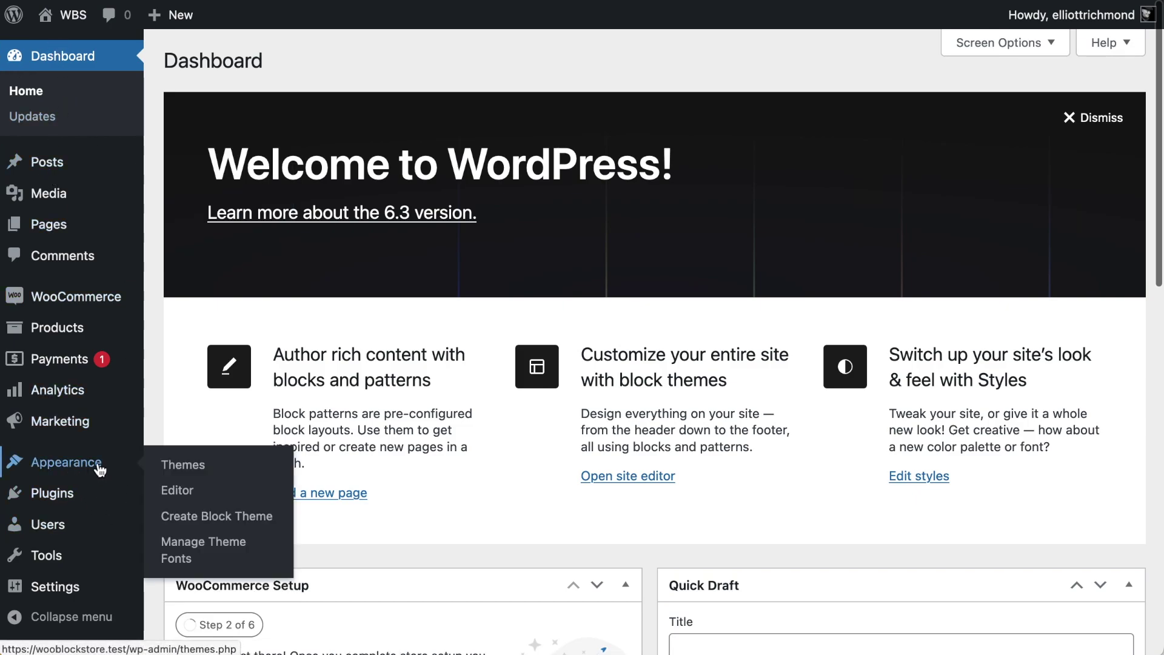
click(181, 489)
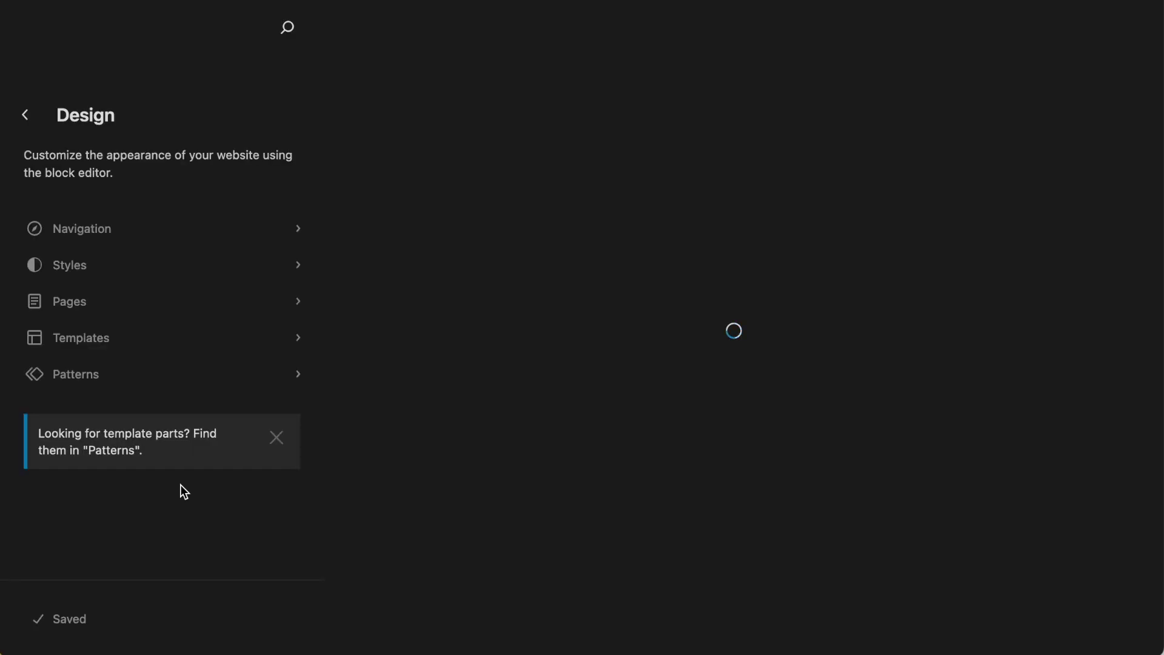
click(100, 344)
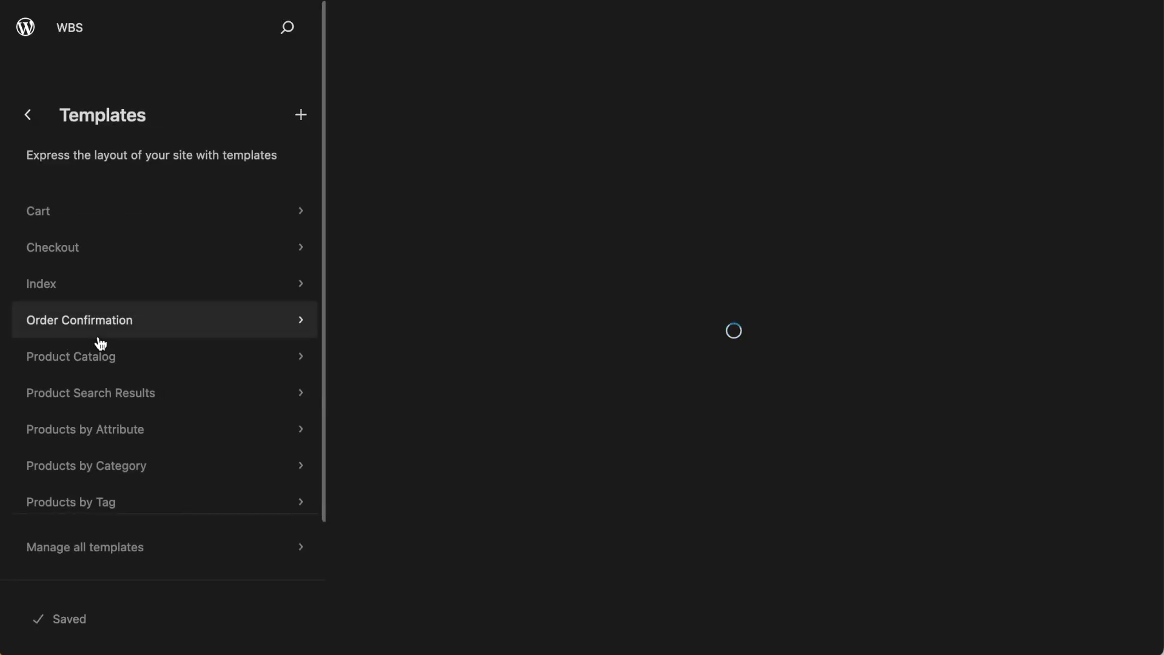
scroll(213, 424, down, 2)
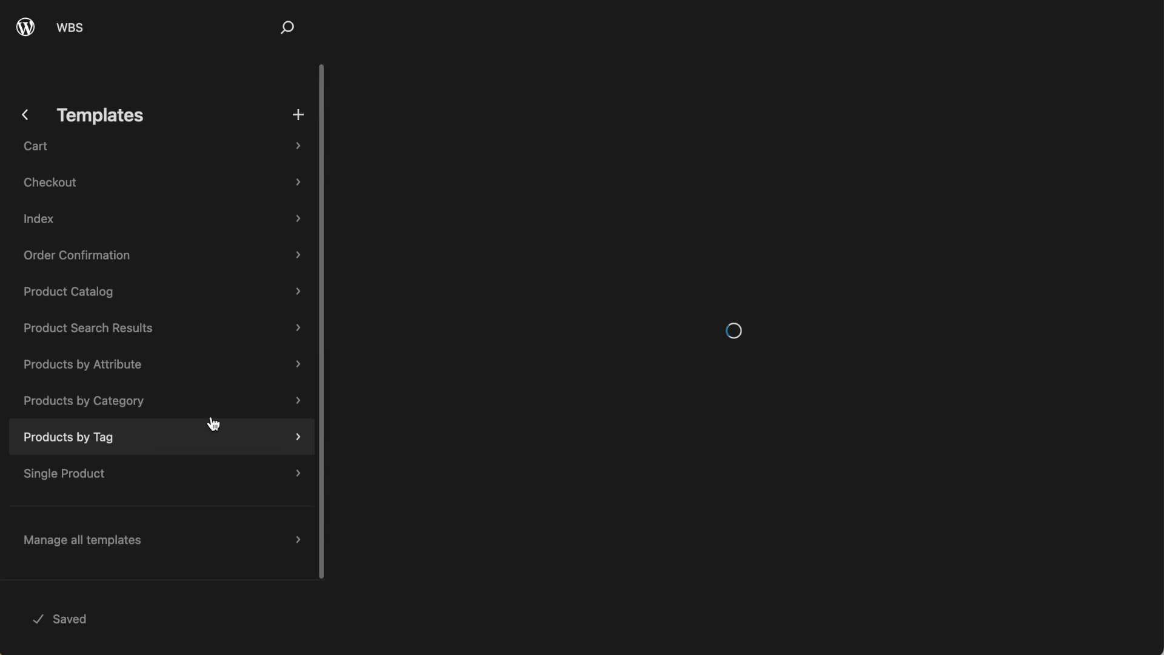
click(78, 485)
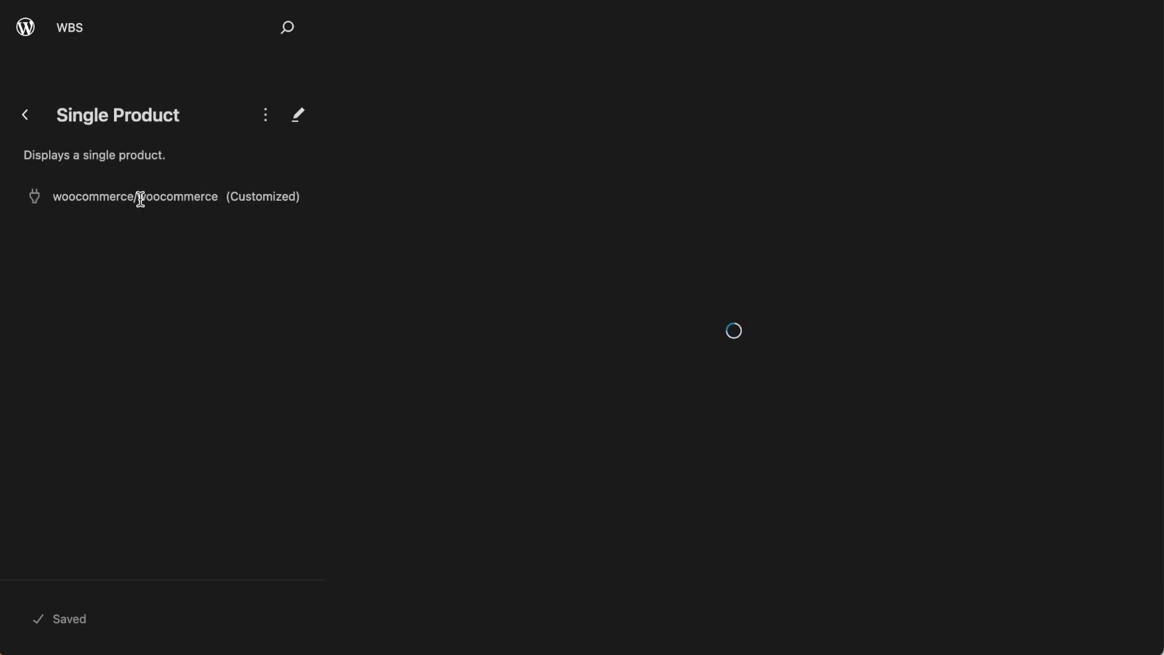
- Revert the customized Single Product template to its original WooCommerce version
double_click(63, 197)
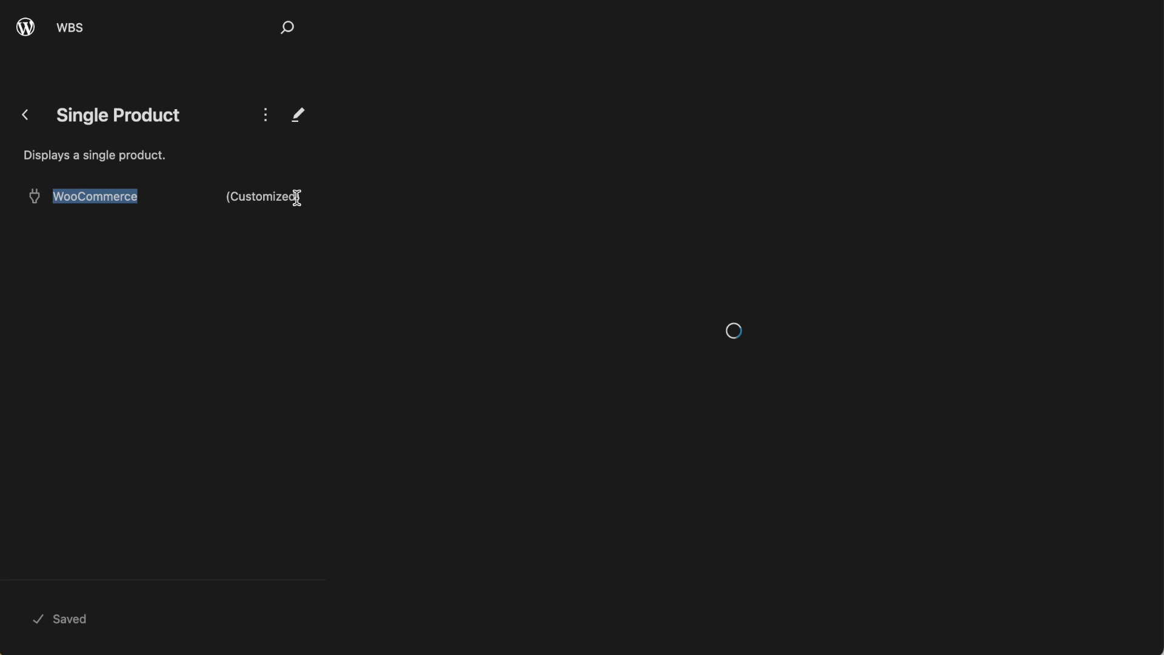
click(268, 116)
click(341, 178)
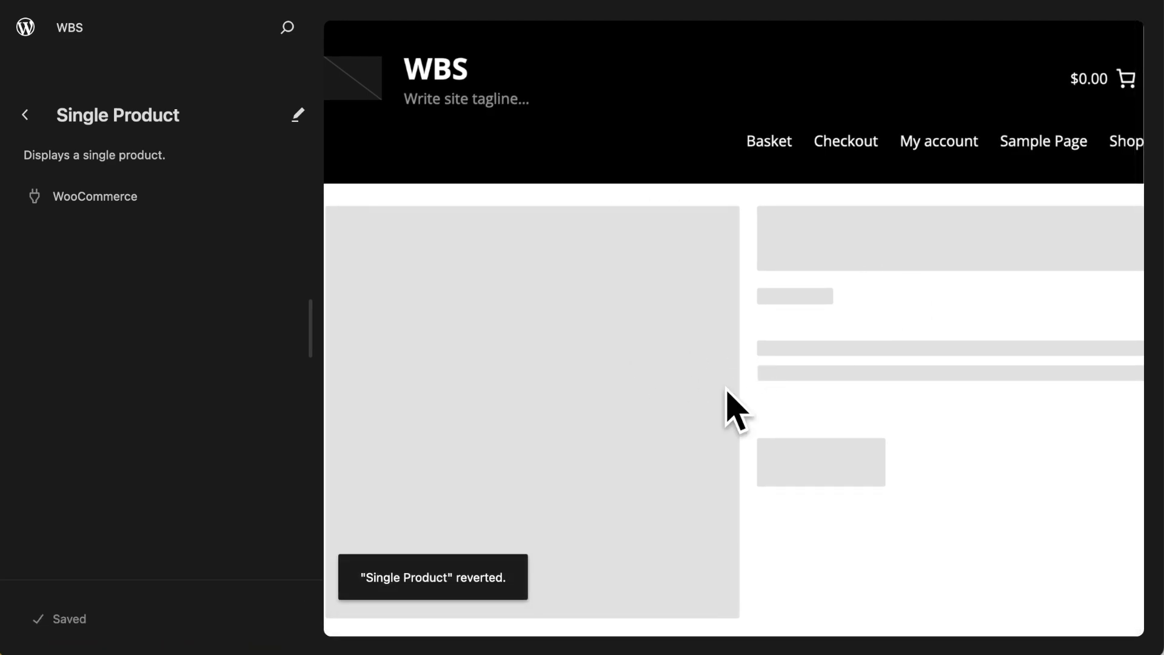
- Look over the reverted Single Product template's preview and open it for editing
scroll(707, 388, down, 3)
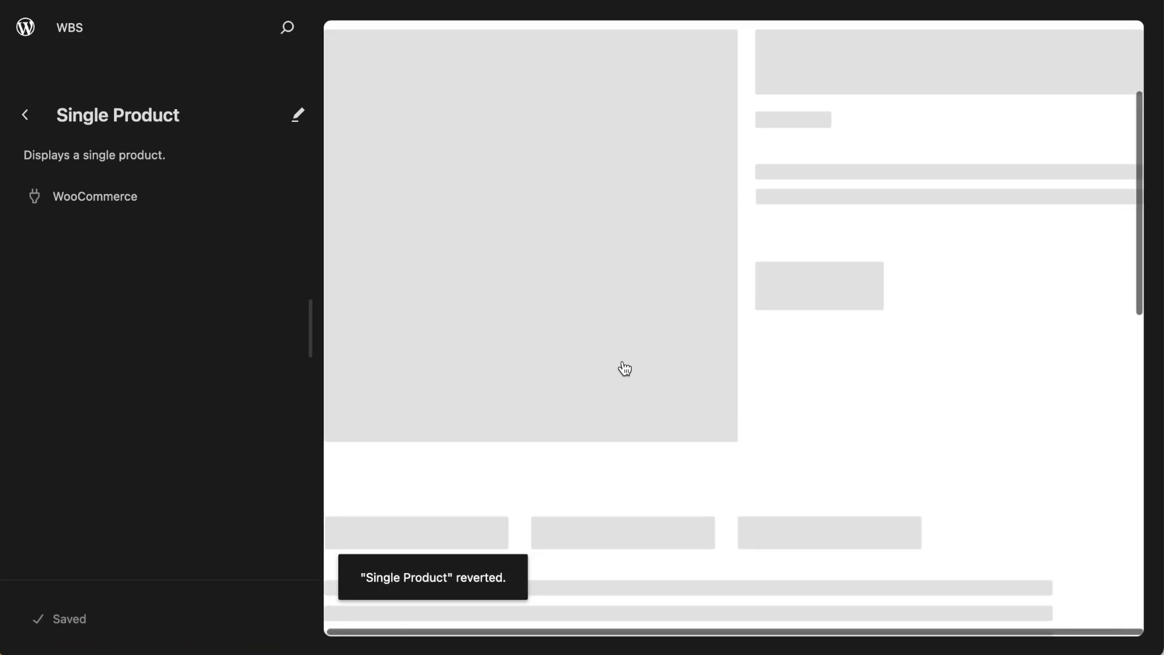
click(861, 292)
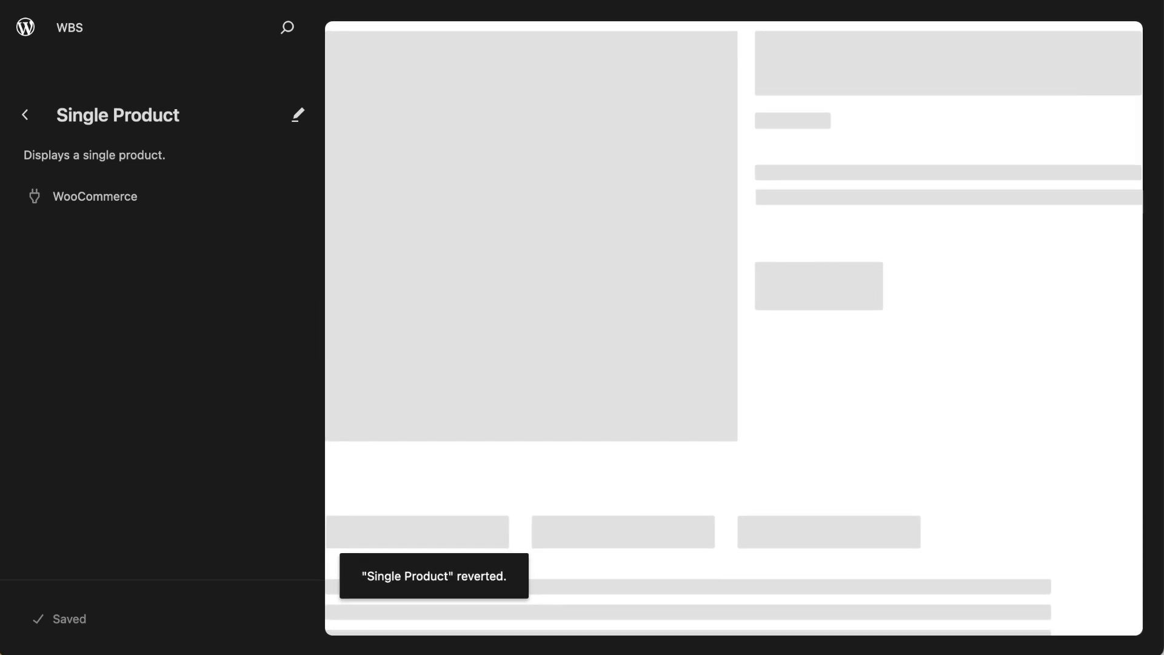